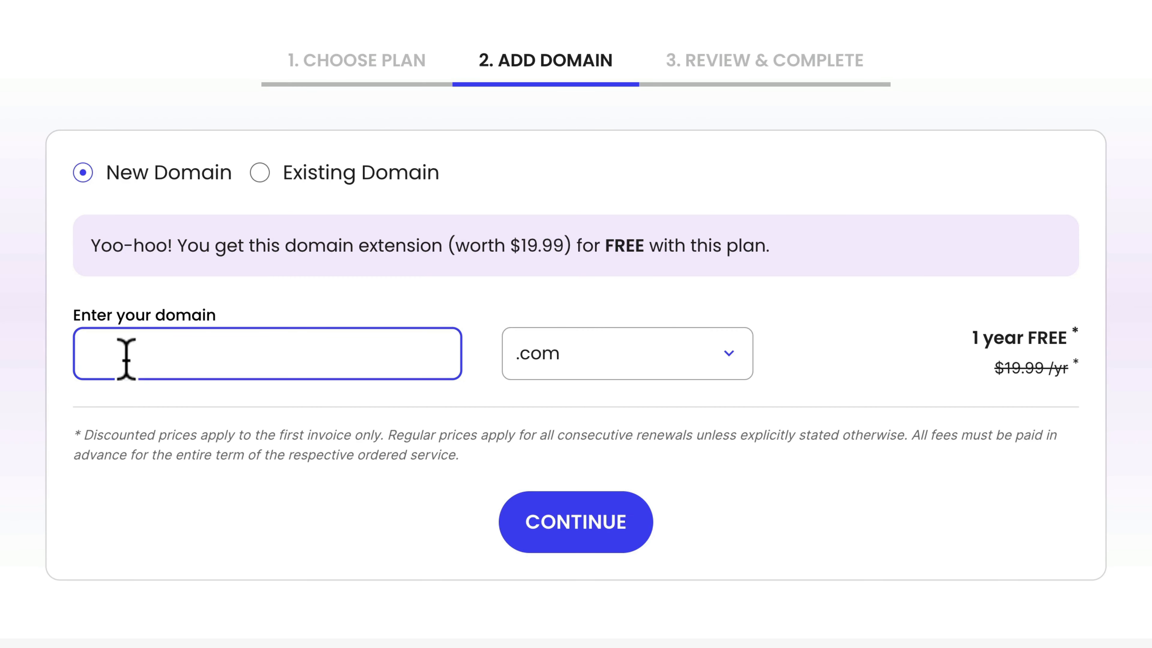
- Start from the Love Nature template and choose the Plus Jakarta Sans & Manrope font pair
{"action": "type", "text": "mattsgwpsite.com/wp-admin/themes.php?page=starter-templates&ci=2"}
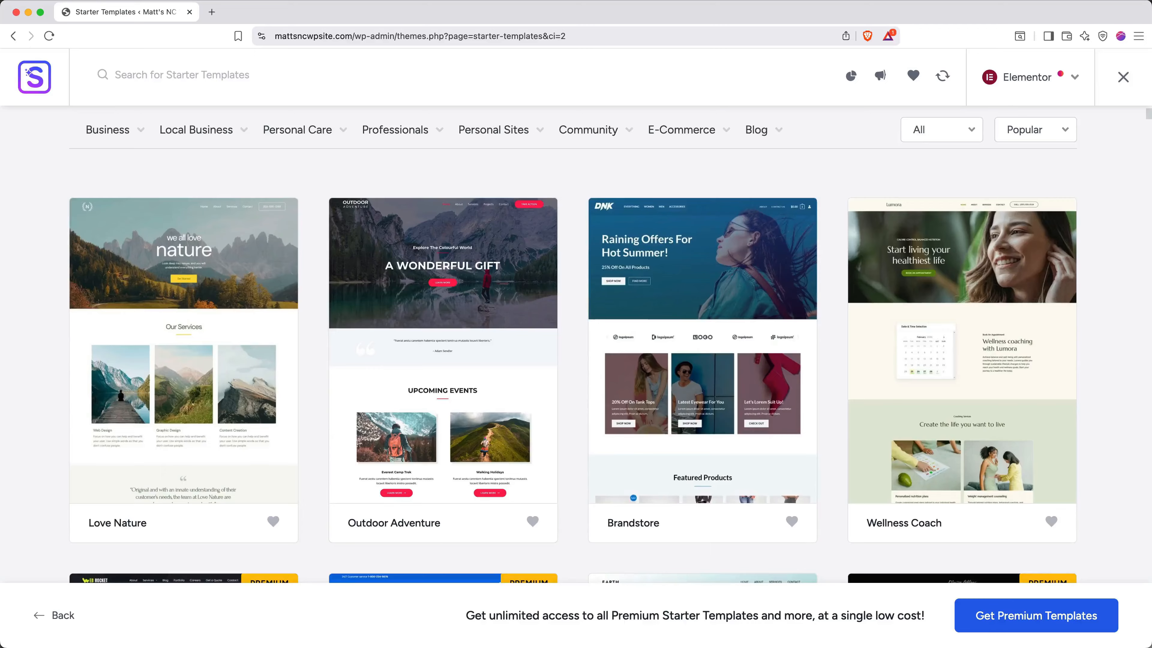
{"action": "scroll", "coordinate": [573, 344], "scroll_direction": "down", "scroll_amount": 10}
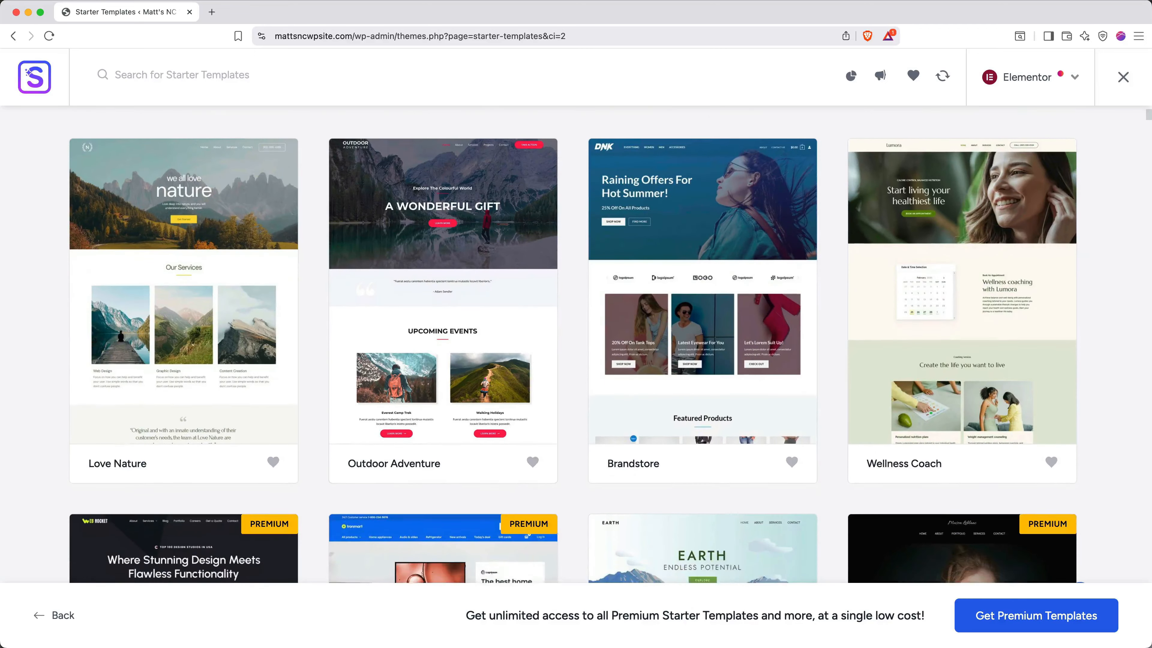
{"action": "scroll", "coordinate": [574, 344], "scroll_direction": "down", "scroll_amount": 4}
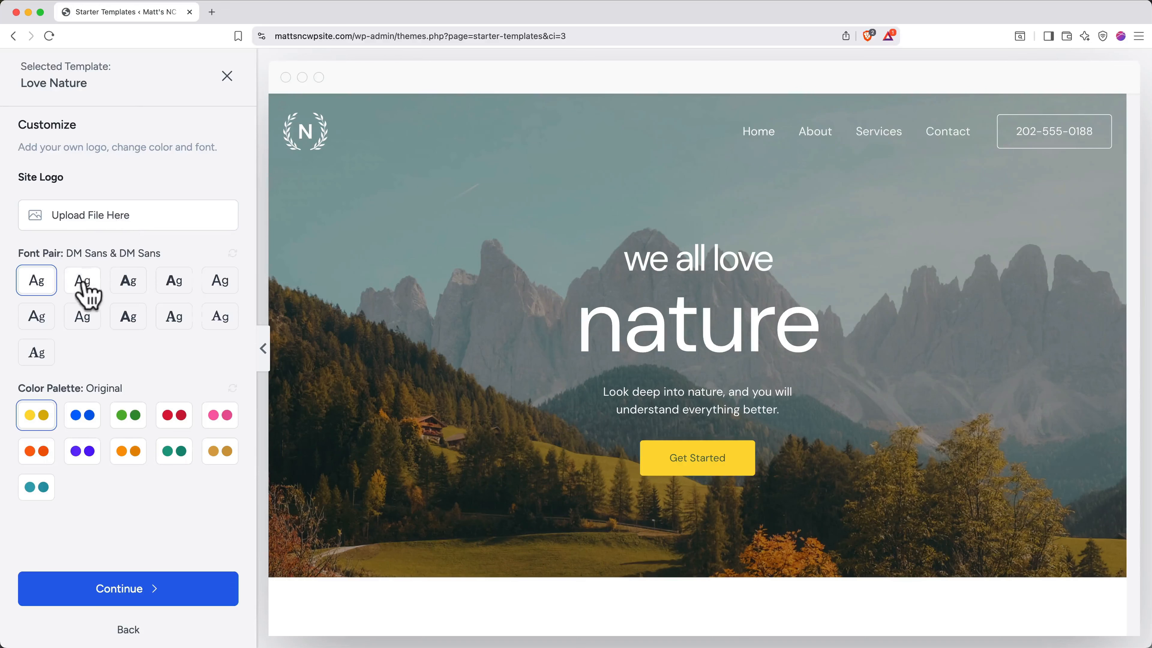
{"action": "left_click", "coordinate": [84, 284]}
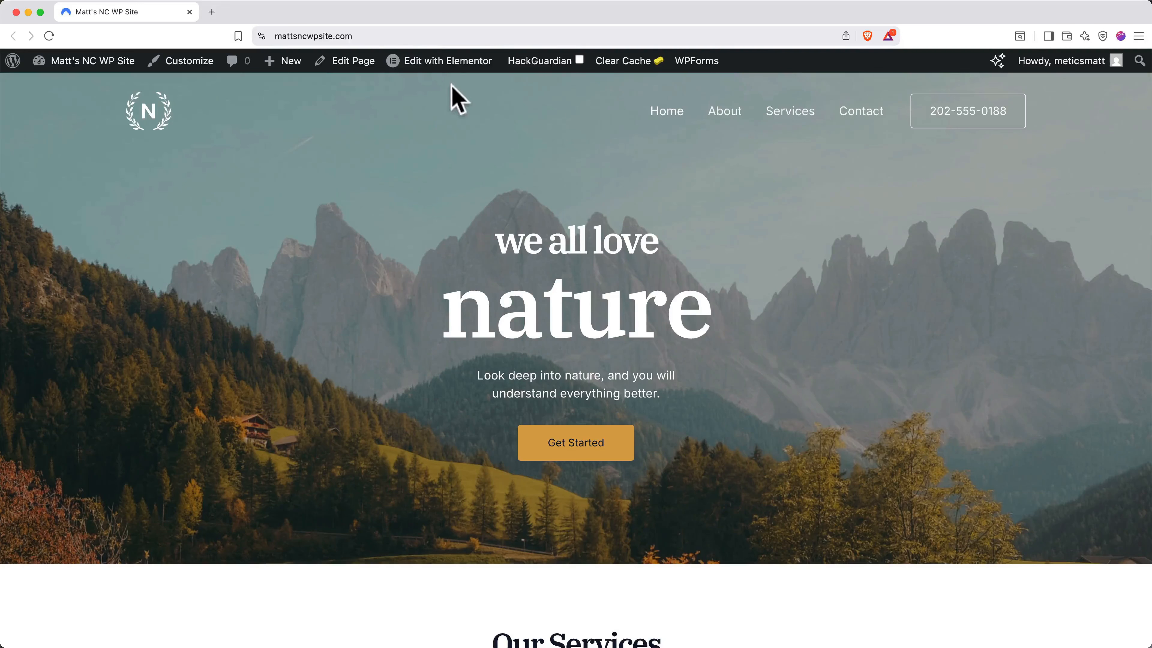
- Edit the Home page in Elementor, replacing the 'nature' heading with 'The Mountains'
{"action": "left_click", "coordinate": [454, 68]}
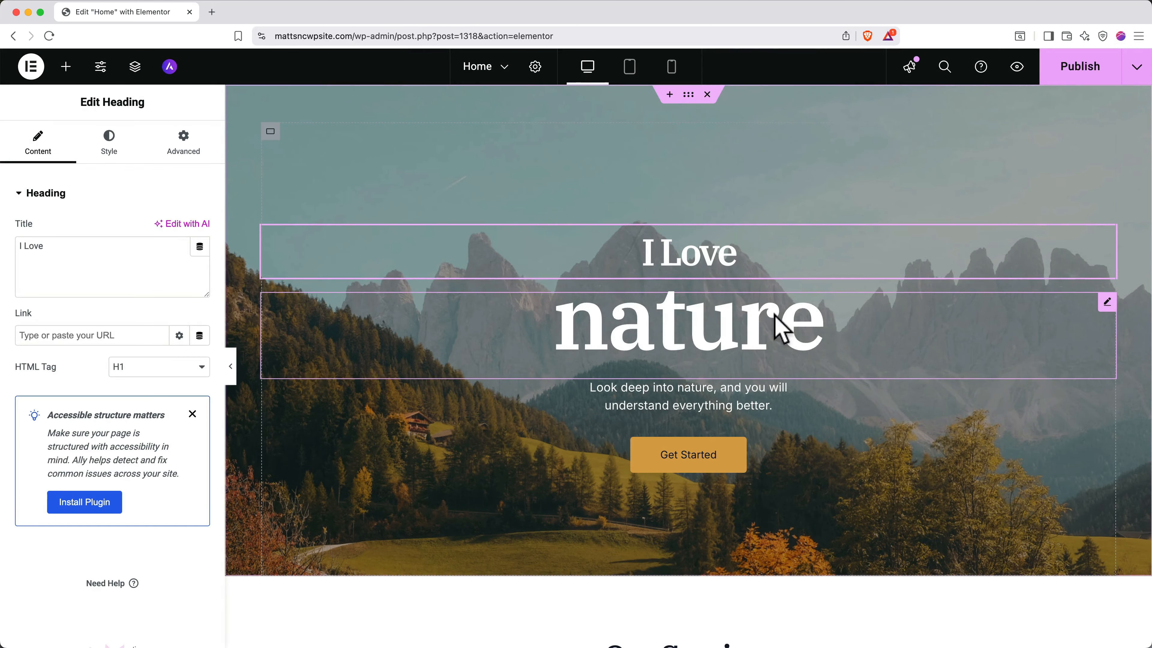
{"action": "left_click", "coordinate": [781, 329]}
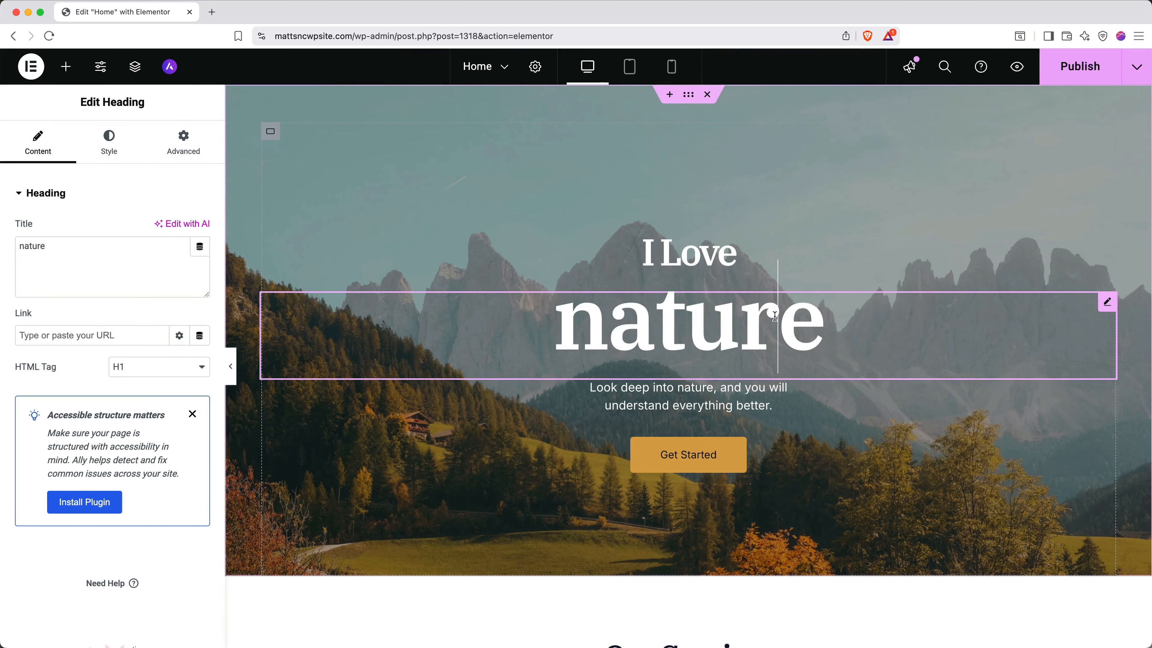
{"action": "double_click", "coordinate": [781, 329]}
{"action": "type", "text": "The Mountains"}
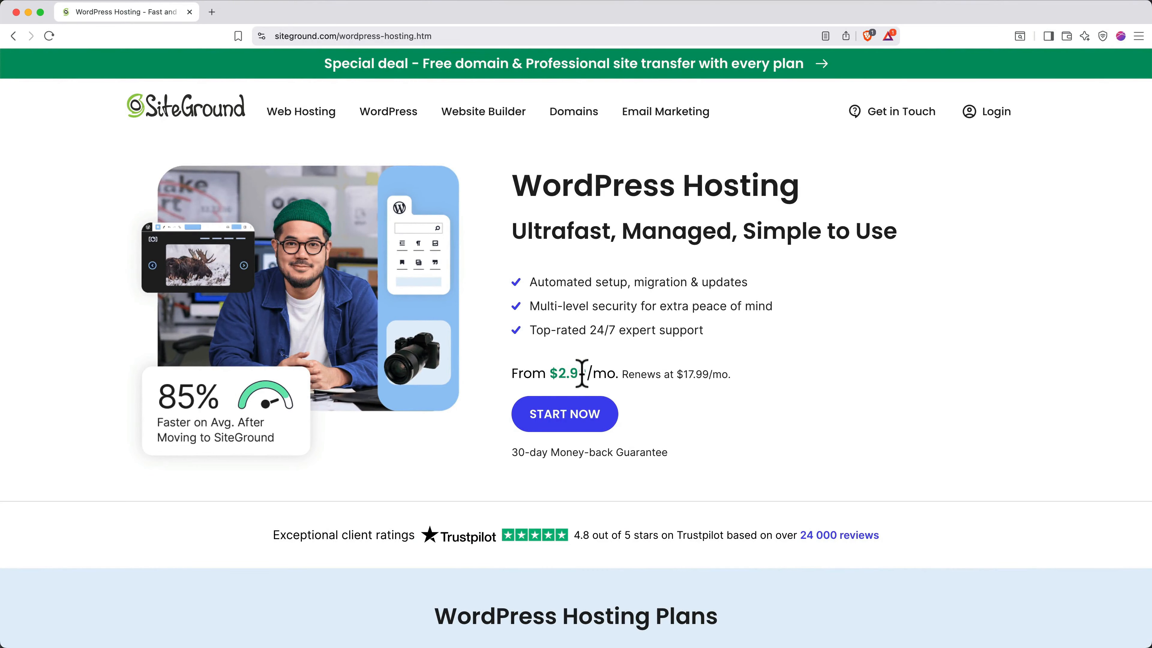
- Choose the $2.99/mo StartUp plan from SiteGround's WordPress hosting plans
{"action": "left_click", "coordinate": [571, 427]}
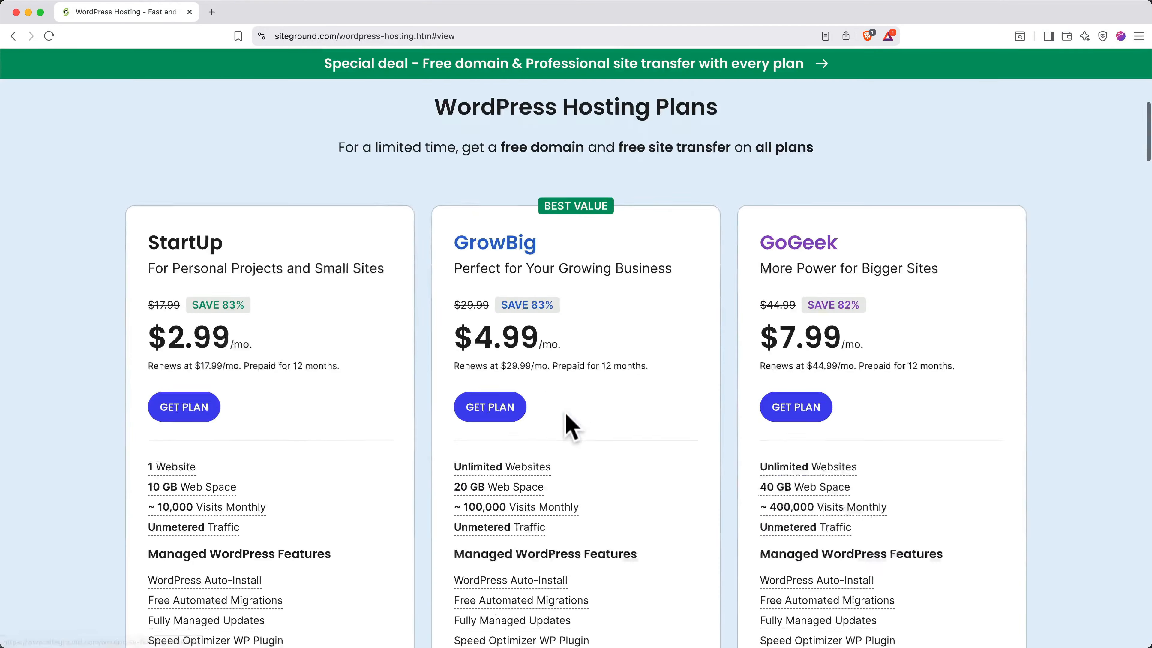
{"action": "scroll", "coordinate": [571, 427], "scroll_direction": "down", "scroll_amount": 3}
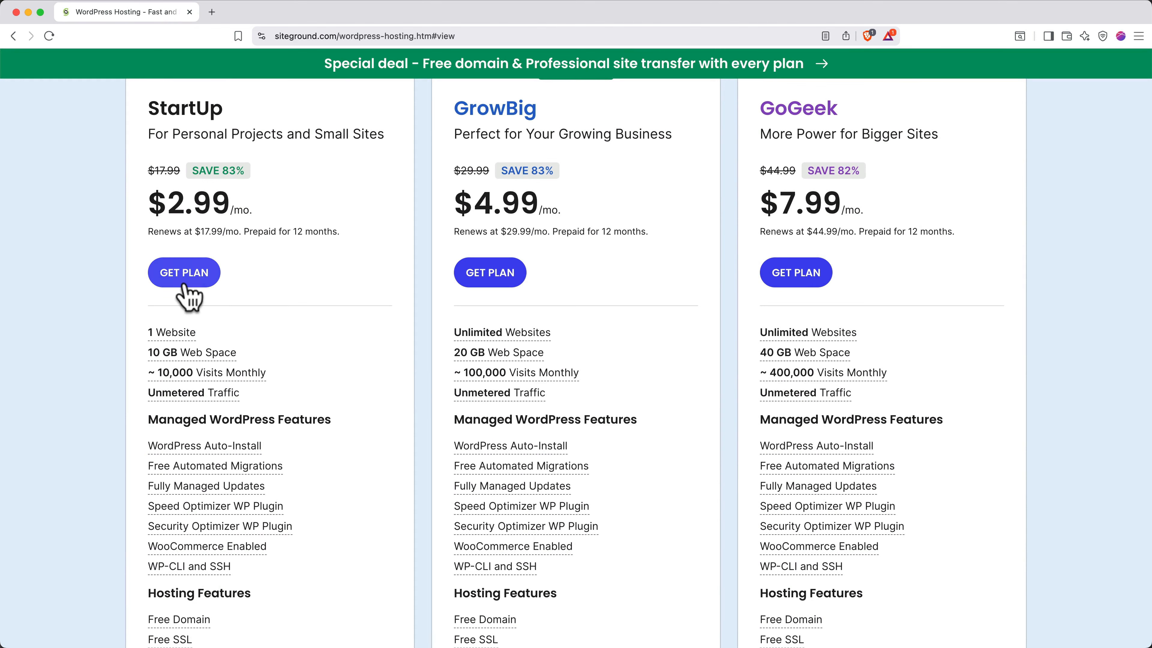
{"action": "left_click", "coordinate": [184, 285]}
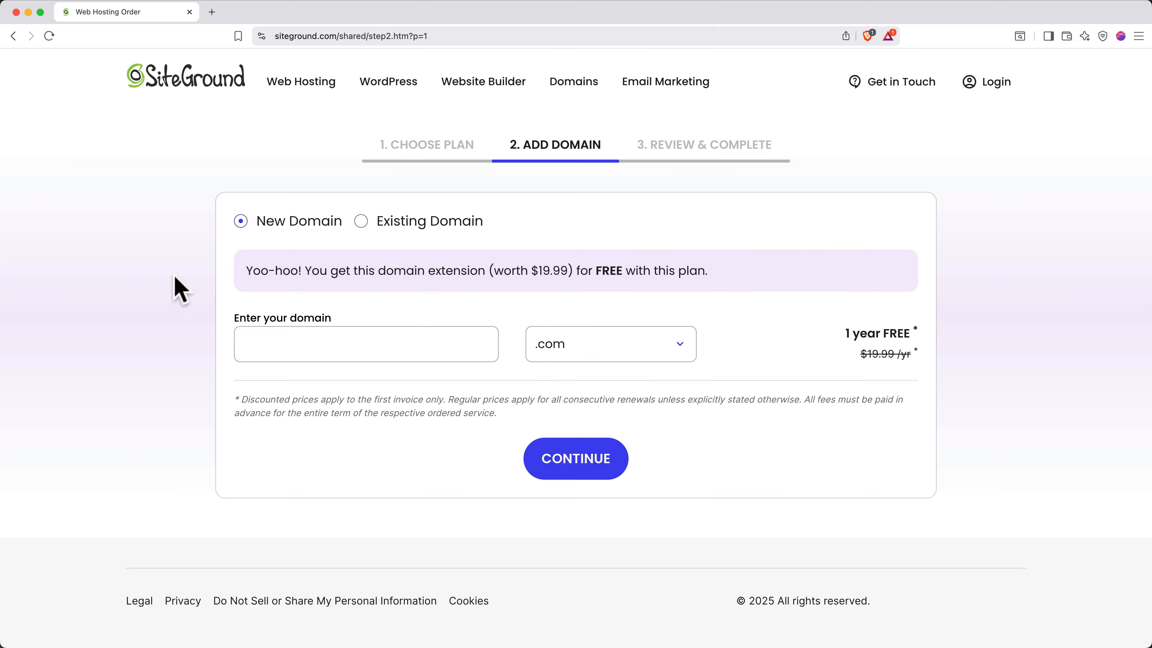
- Register the free new domain mattsgwpsite.com with .com and continue to Review & Complete
{"action": "left_click", "coordinate": [270, 349]}
{"action": "type", "text": "matt"}
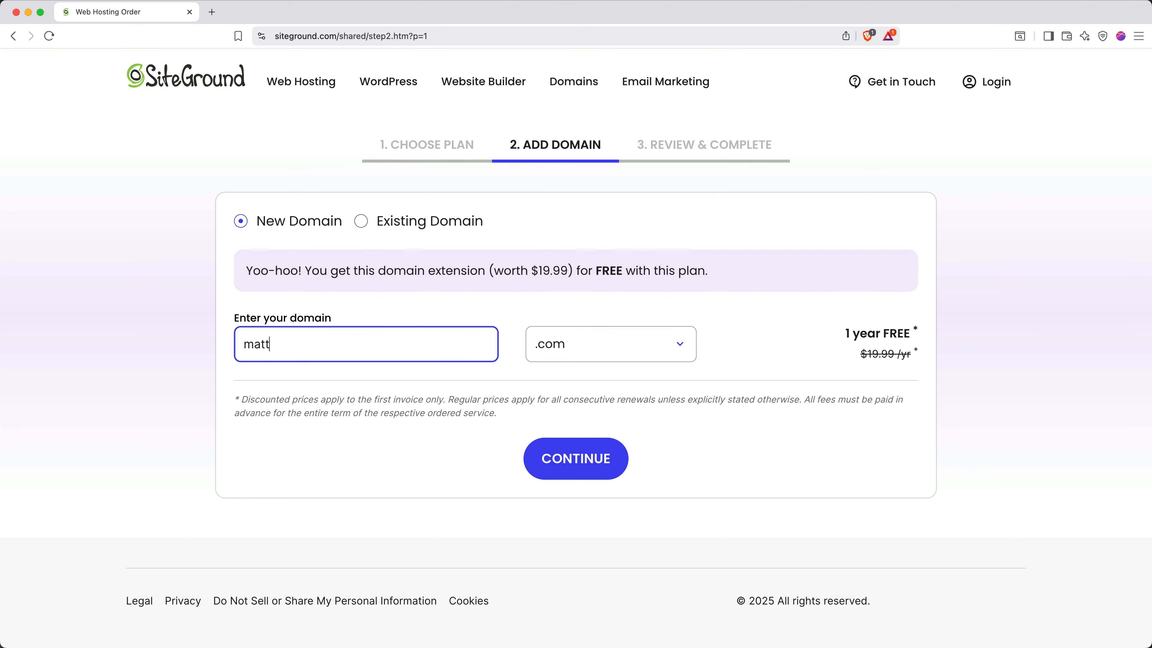
{"action": "type", "text": "sgwpsite"}
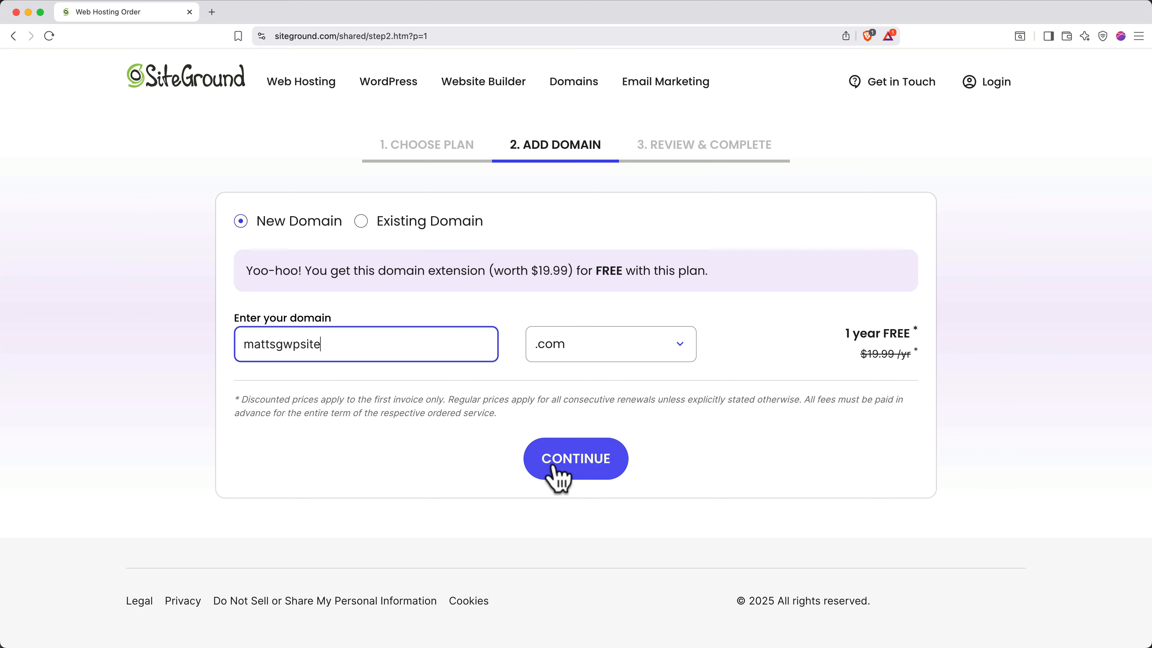
{"action": "left_click", "coordinate": [559, 474]}
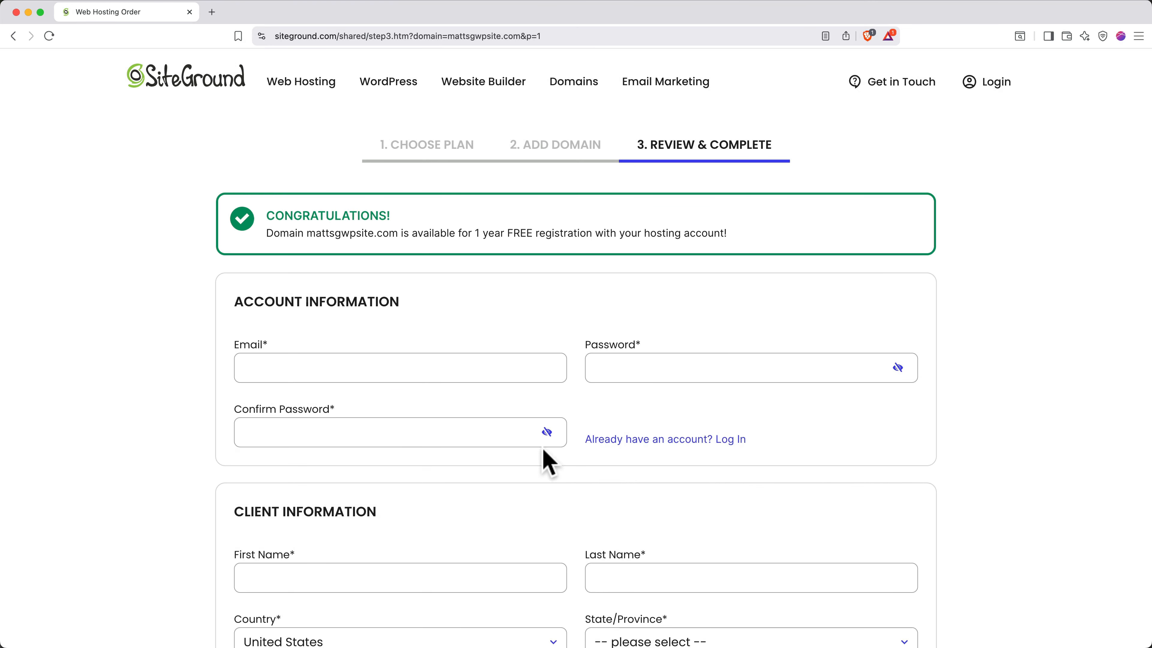
- Enter the account e-mail and the client's first and last name, then begin the card details
{"action": "left_click", "coordinate": [496, 374]}
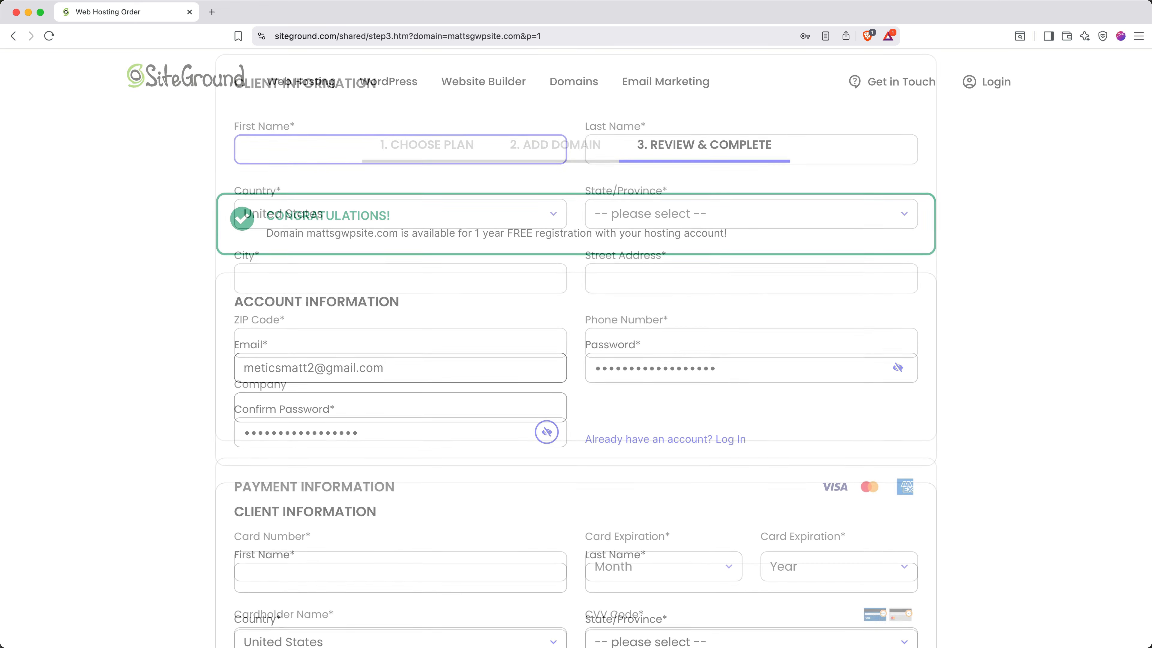
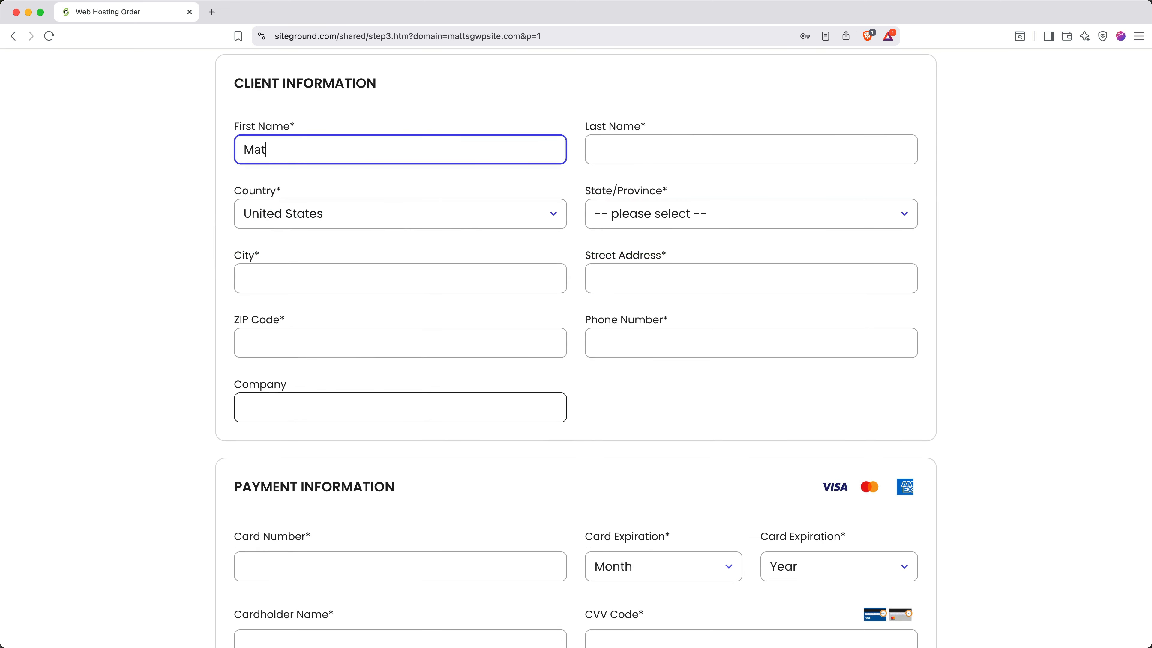
{"action": "key", "text": "Tab"}
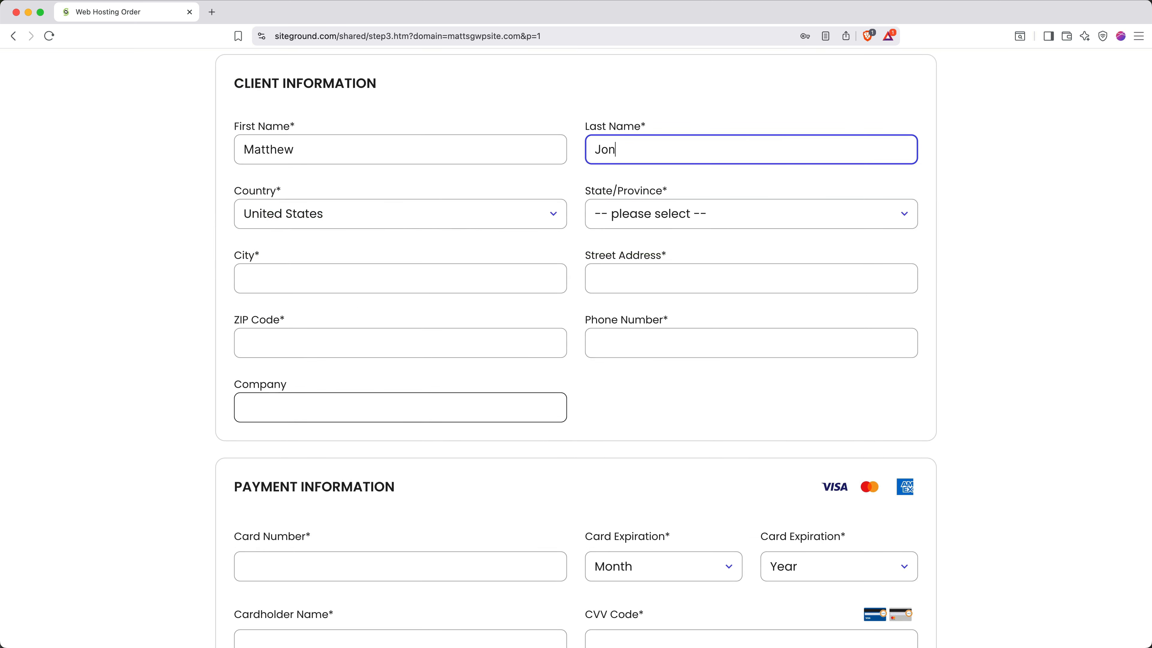
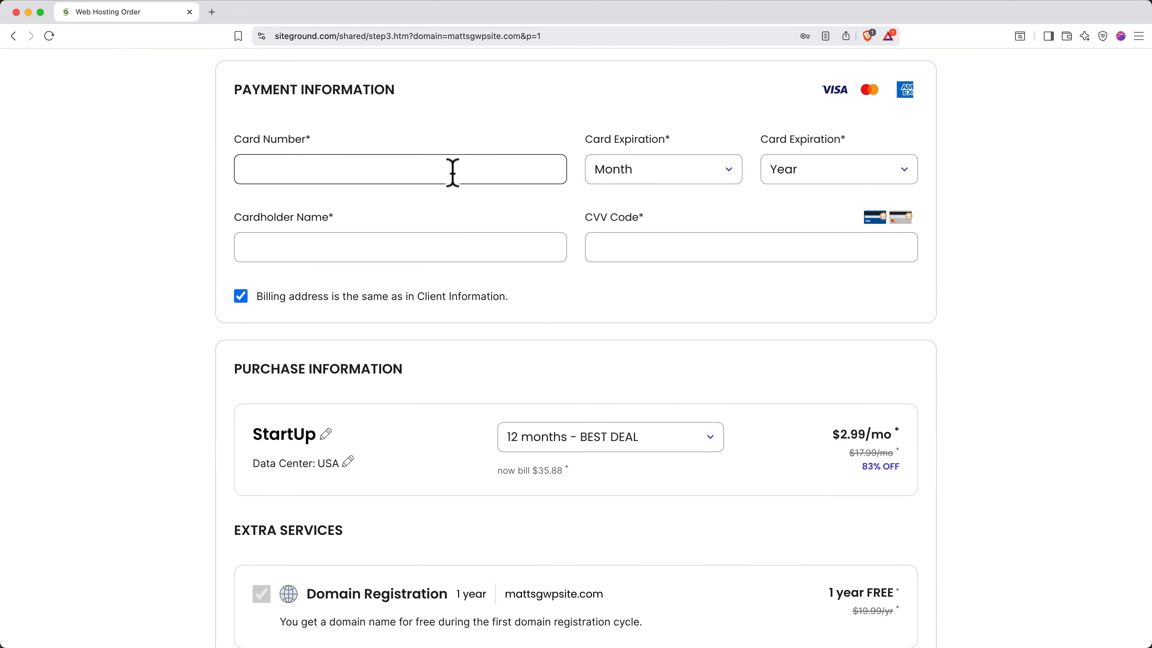
{"action": "left_click", "coordinate": [450, 171]}
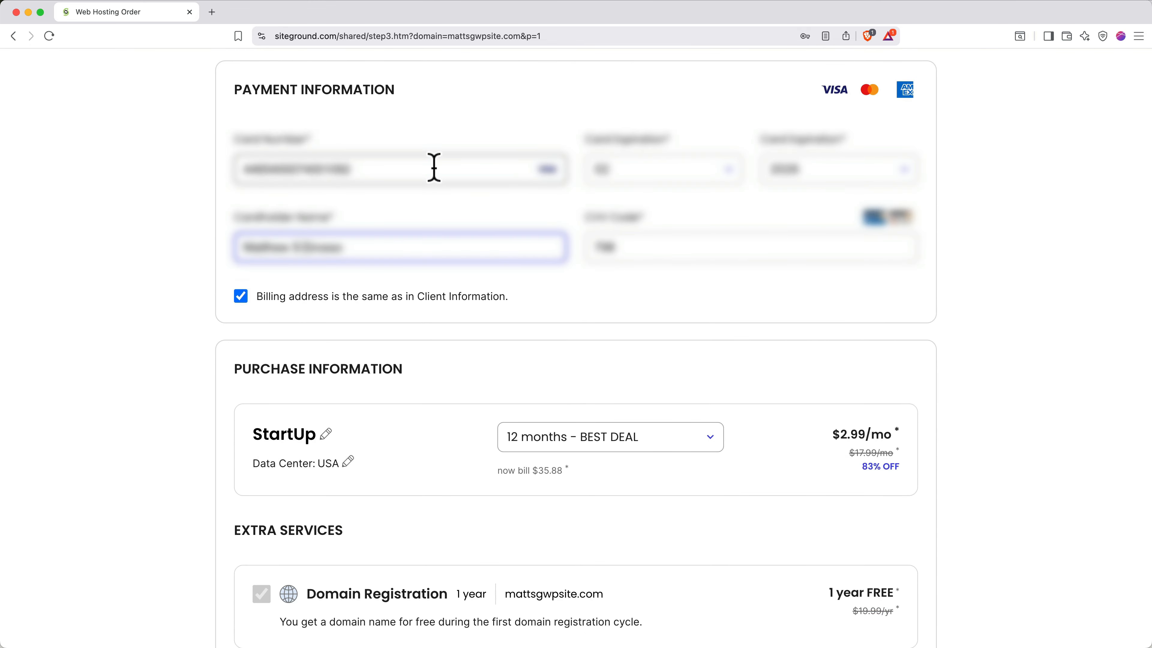
- Accept the Terms of Service and pay $35.88 for the StartUp order
{"action": "scroll", "coordinate": [442, 170], "scroll_direction": "down", "scroll_amount": 5}
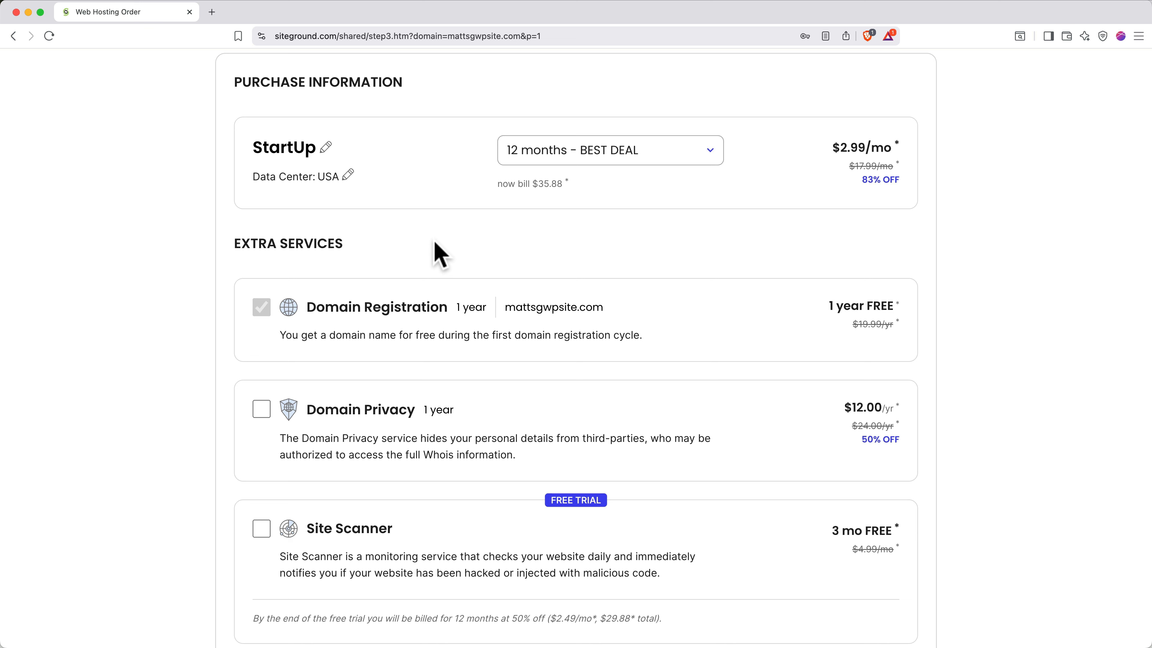
{"action": "scroll", "coordinate": [439, 255], "scroll_direction": "down", "scroll_amount": 7}
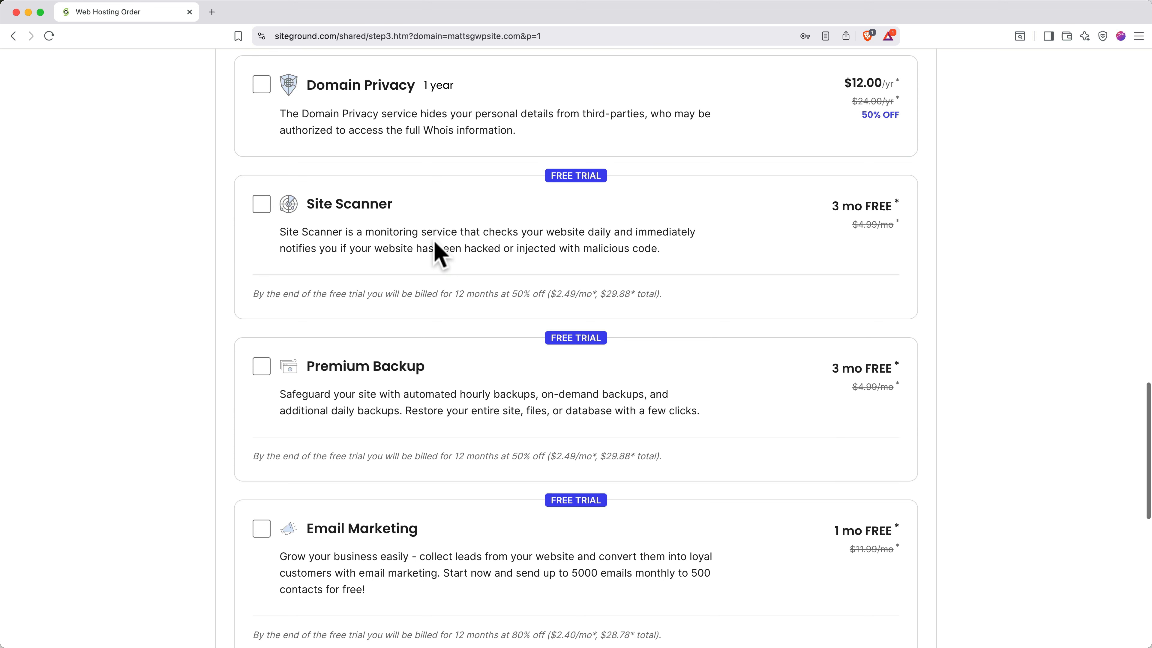
{"action": "scroll", "coordinate": [434, 242], "scroll_direction": "down", "scroll_amount": 1}
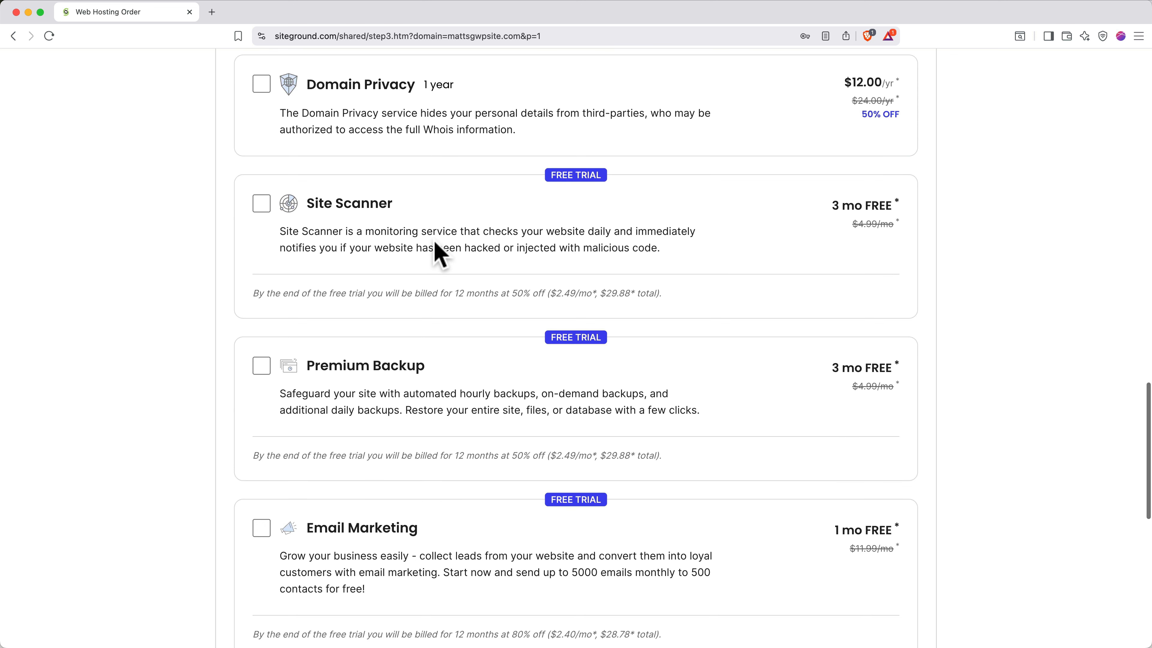
{"action": "scroll", "coordinate": [438, 255], "scroll_direction": "down", "scroll_amount": 3}
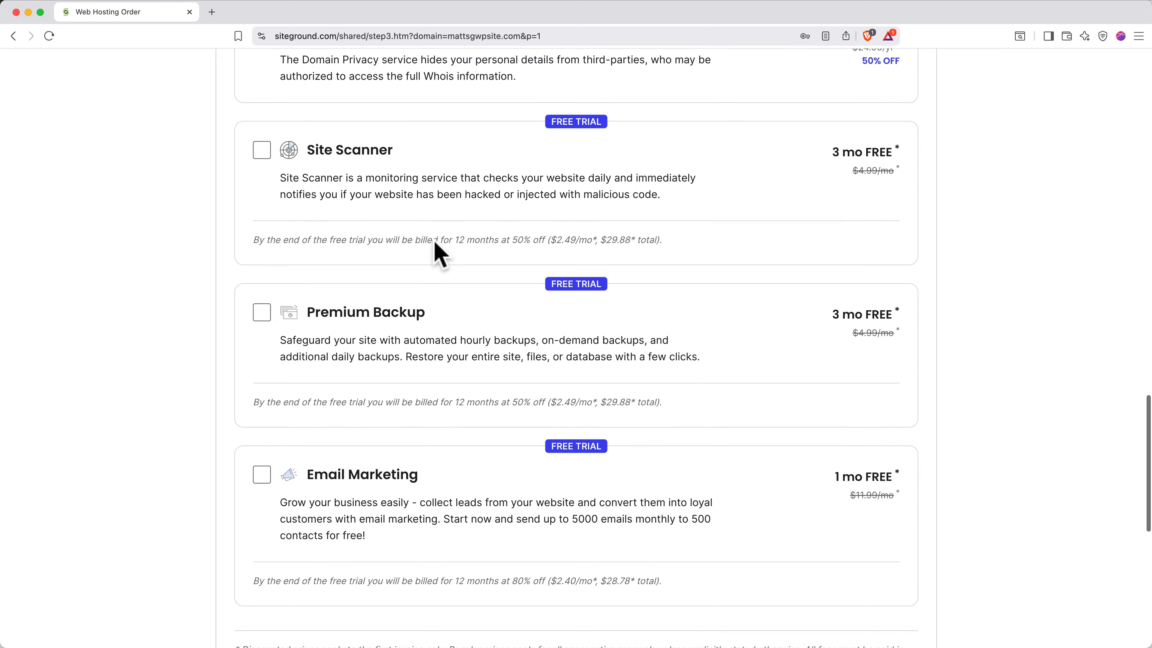
{"action": "scroll", "coordinate": [439, 255], "scroll_direction": "down", "scroll_amount": 6}
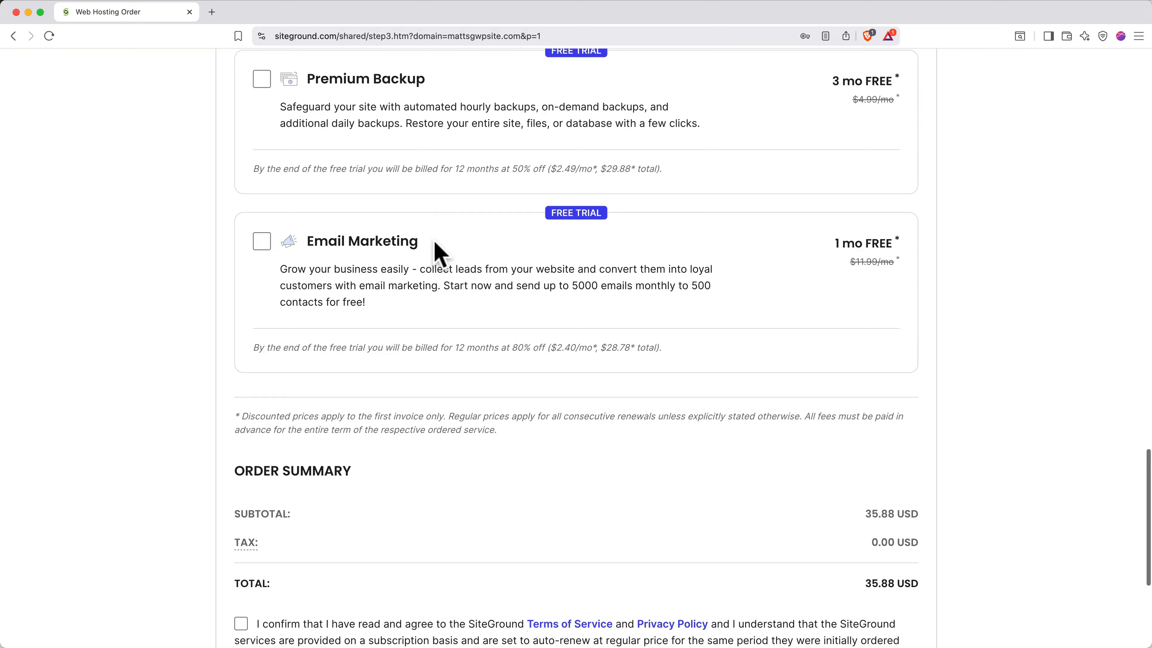
{"action": "scroll", "coordinate": [439, 255], "scroll_direction": "down", "scroll_amount": 5}
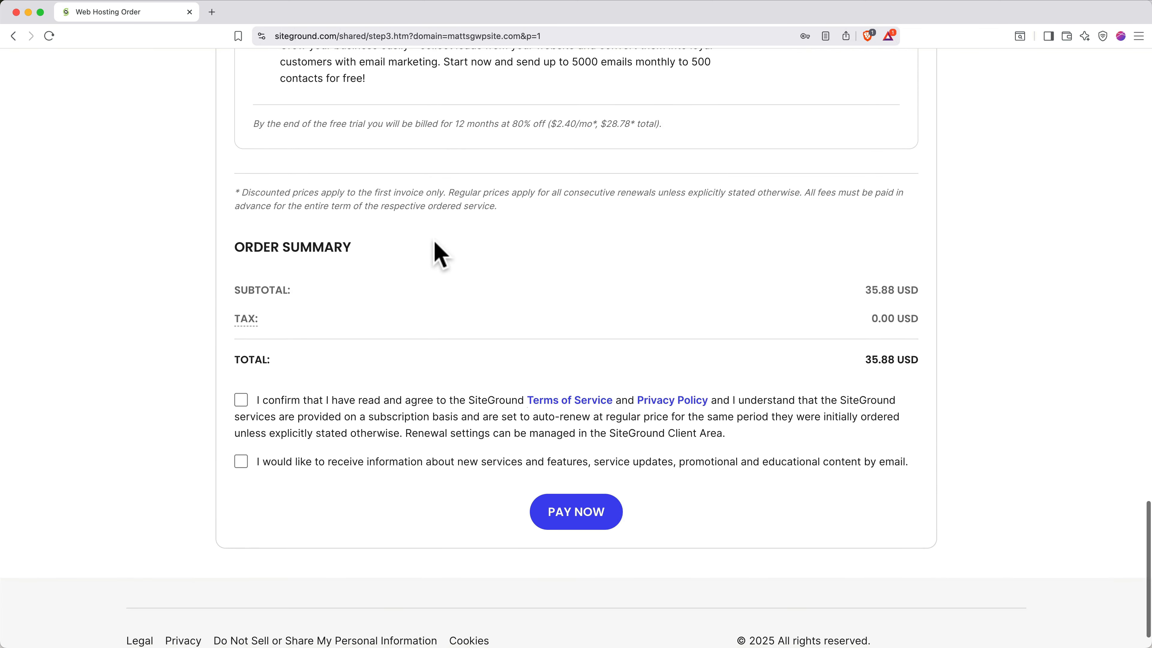
{"action": "scroll", "coordinate": [439, 255], "scroll_direction": "down", "scroll_amount": 1}
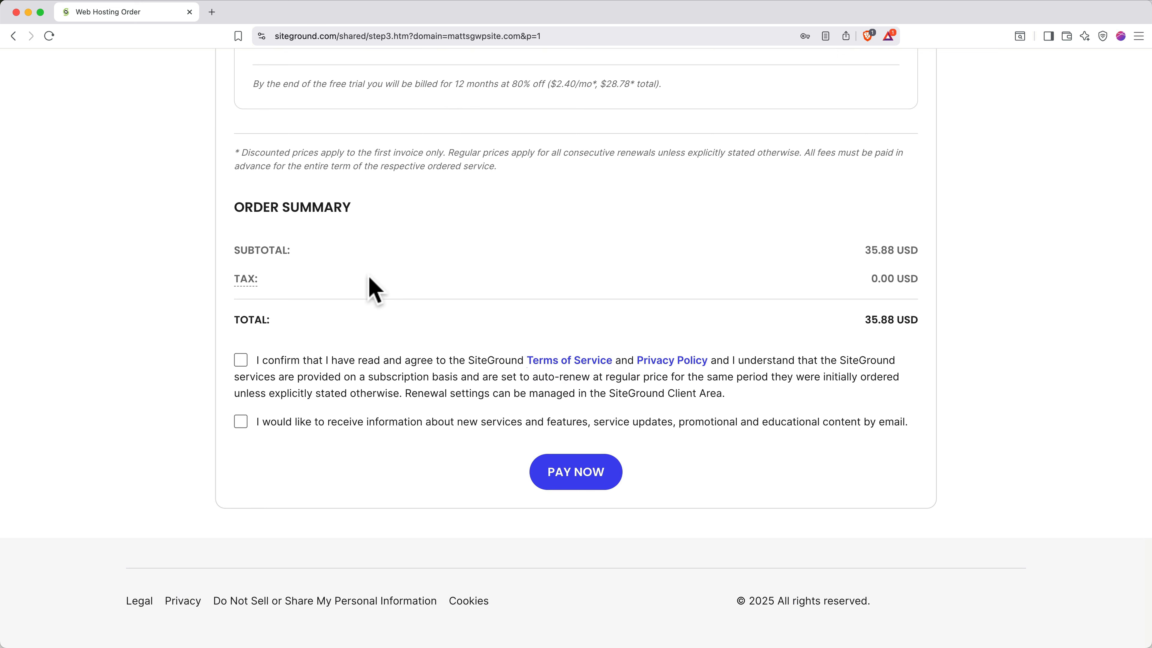
{"action": "left_click", "coordinate": [243, 354]}
{"action": "left_click", "coordinate": [545, 483]}
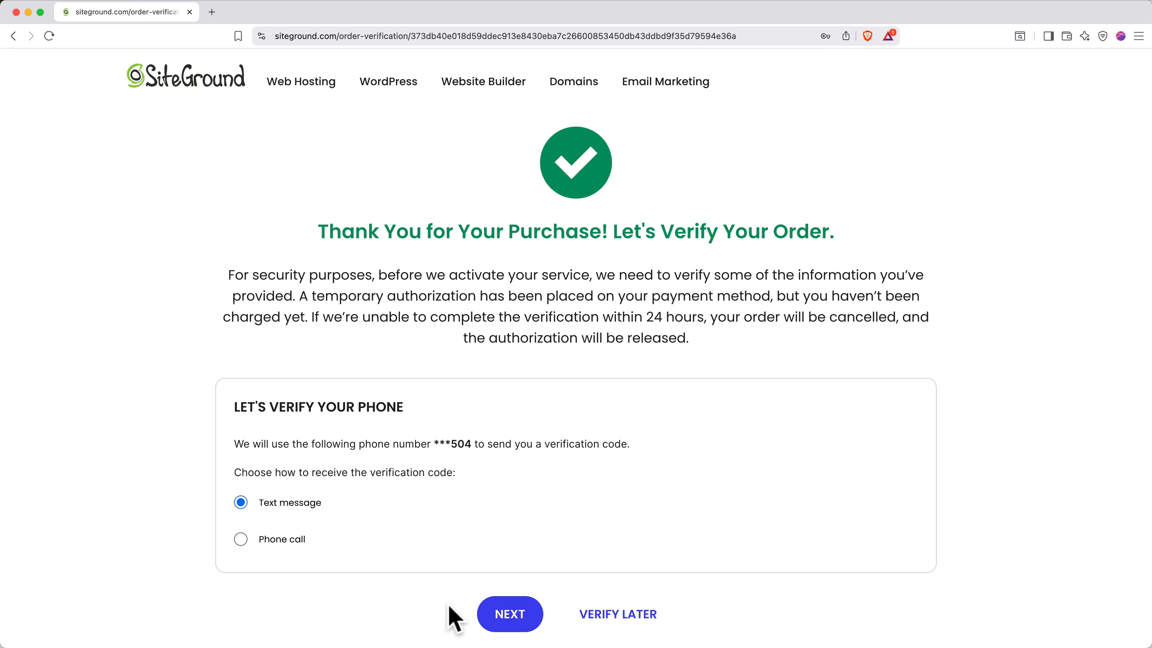
- Verify the order with the code sent by text message and go to the client area
{"action": "left_click", "coordinate": [512, 617]}
{"action": "left_click", "coordinate": [445, 497]}
{"action": "scroll", "coordinate": [522, 567], "scroll_direction": "down", "scroll_amount": 3}
{"action": "left_click", "coordinate": [515, 574]}
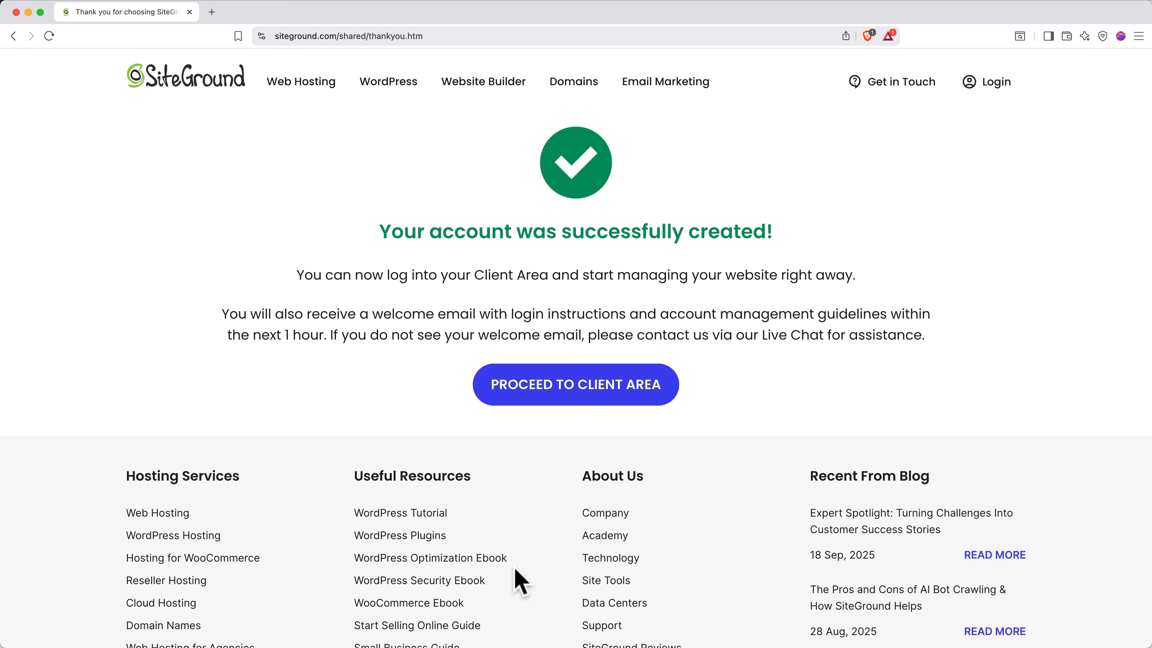
{"action": "left_click", "coordinate": [551, 398]}
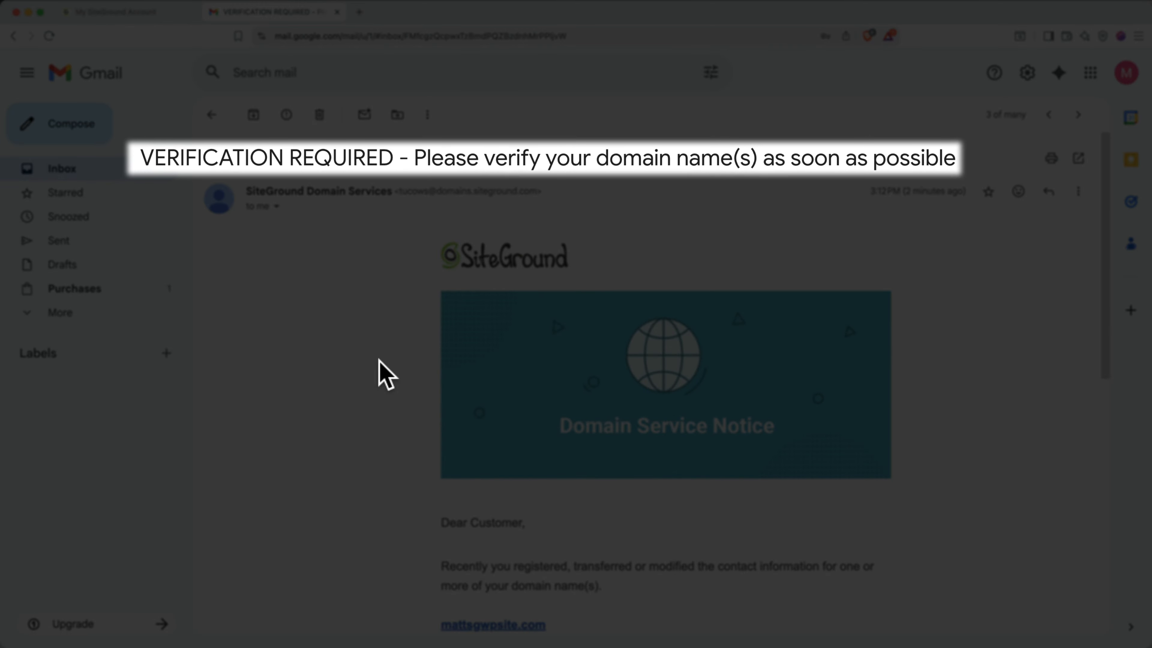
- Verify mattsgwpsite.com's contact information through the Gmail link, then close those tabs
{"action": "scroll", "coordinate": [383, 373], "scroll_direction": "down", "scroll_amount": 6}
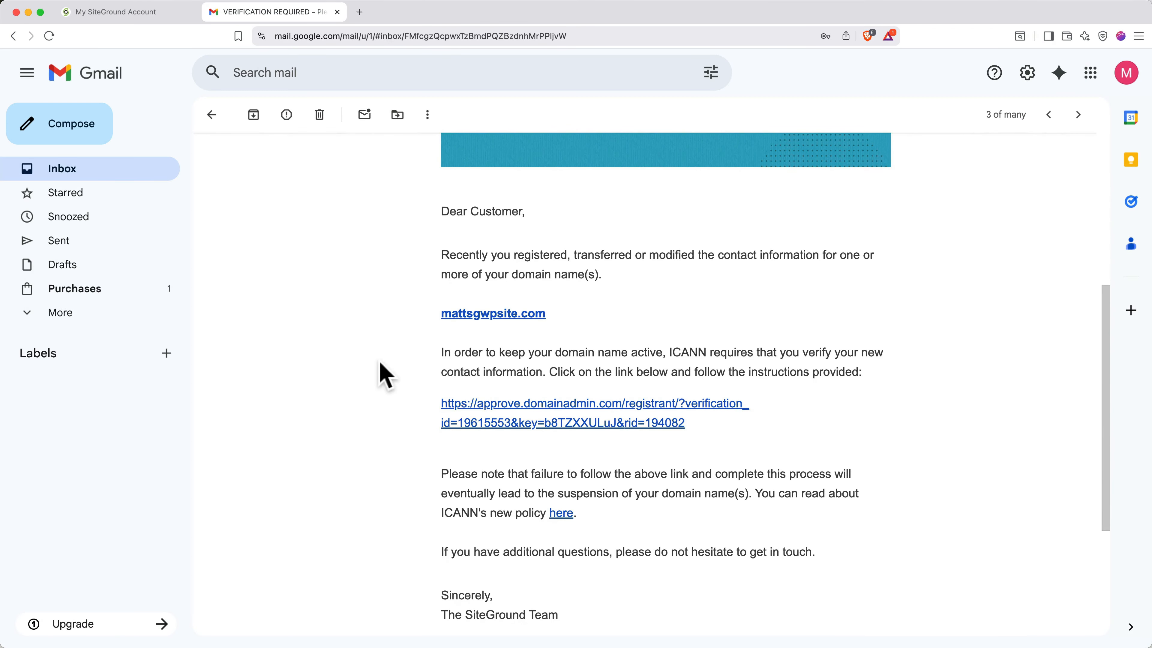
{"action": "left_click", "coordinate": [546, 409]}
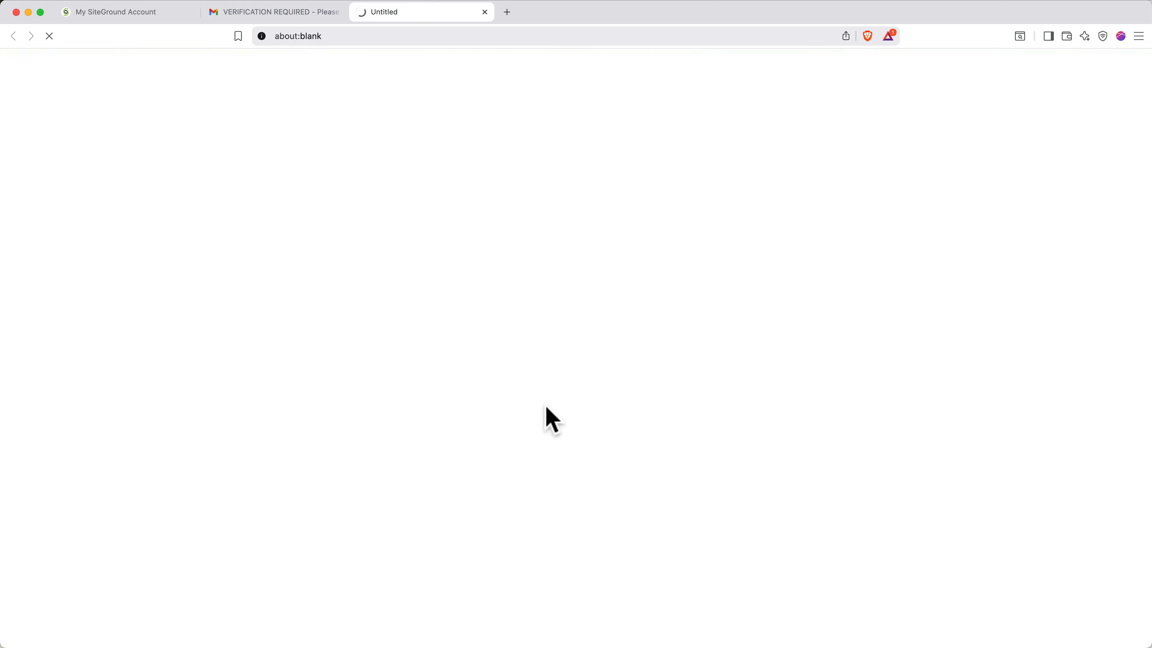
{"action": "scroll", "coordinate": [546, 409], "scroll_direction": "down", "scroll_amount": 5}
{"action": "scroll", "coordinate": [546, 406], "scroll_direction": "down", "scroll_amount": 2}
{"action": "scroll", "coordinate": [546, 406], "scroll_direction": "up", "scroll_amount": 1}
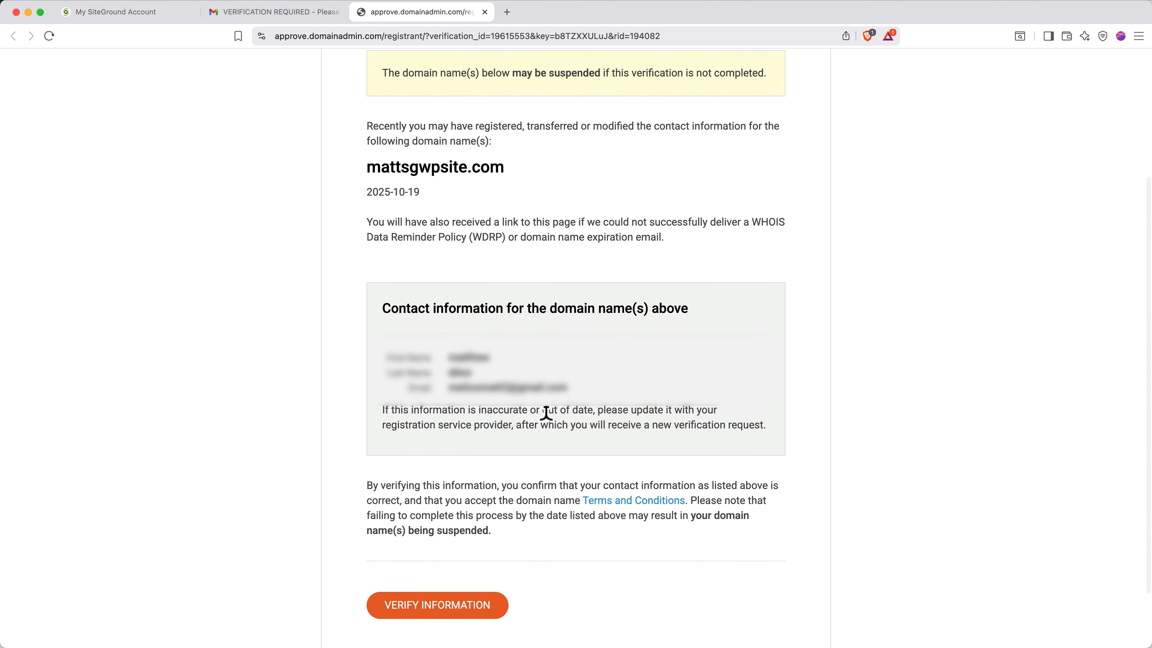
{"action": "left_click", "coordinate": [436, 608]}
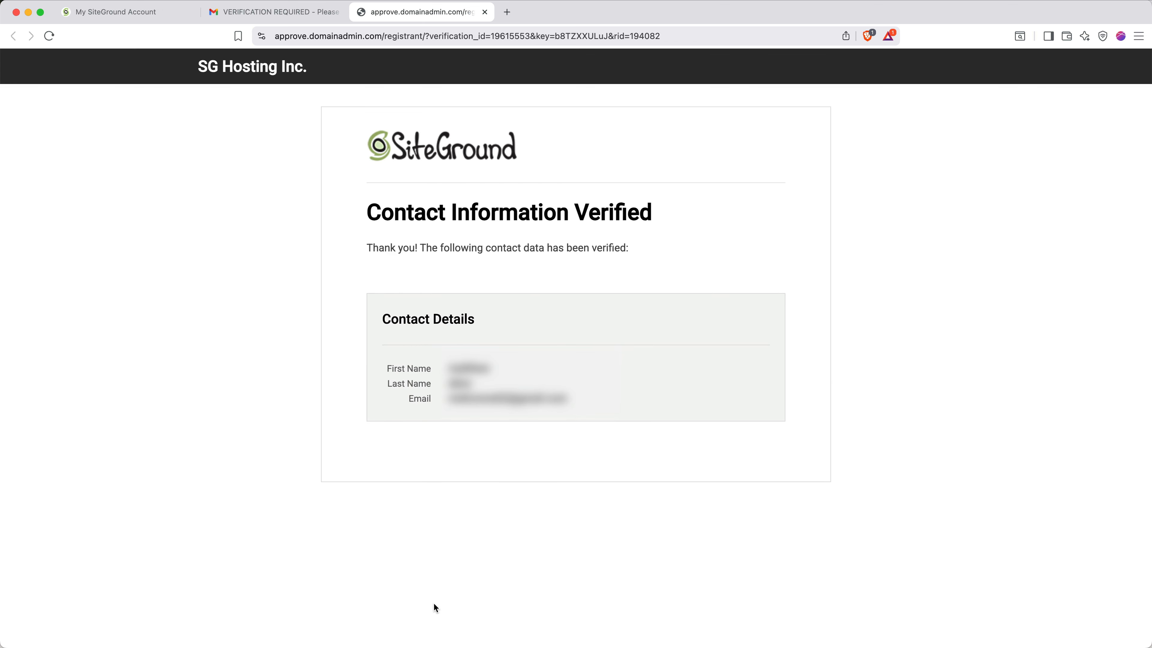
{"action": "left_click", "coordinate": [485, 12]}
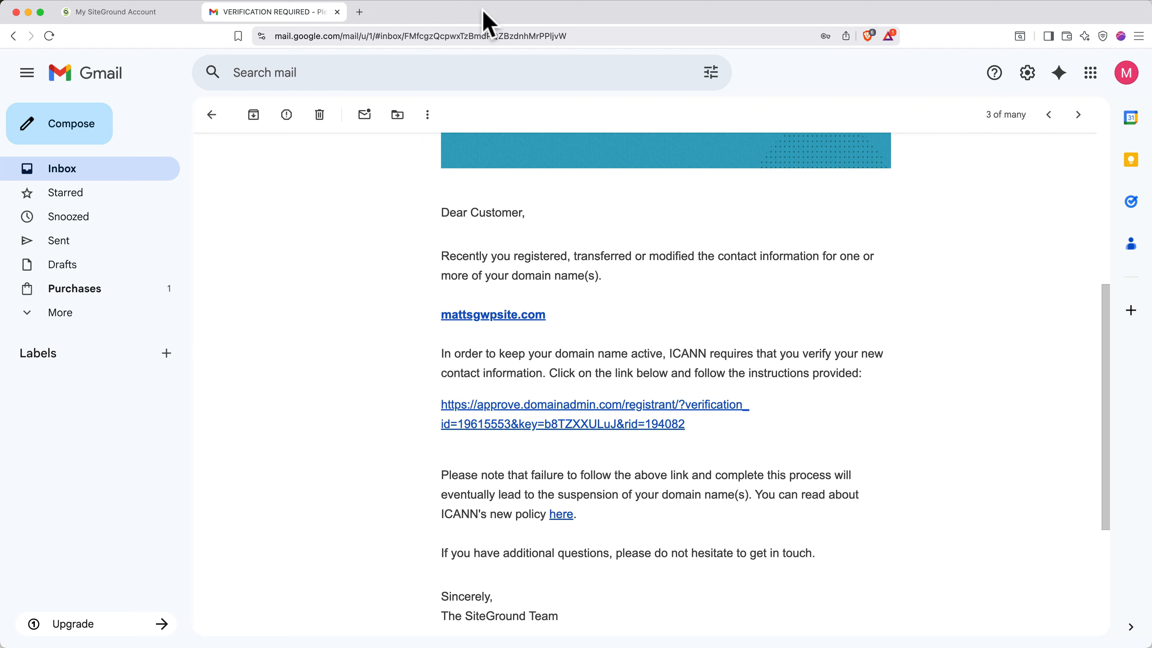
{"action": "left_click", "coordinate": [337, 12]}
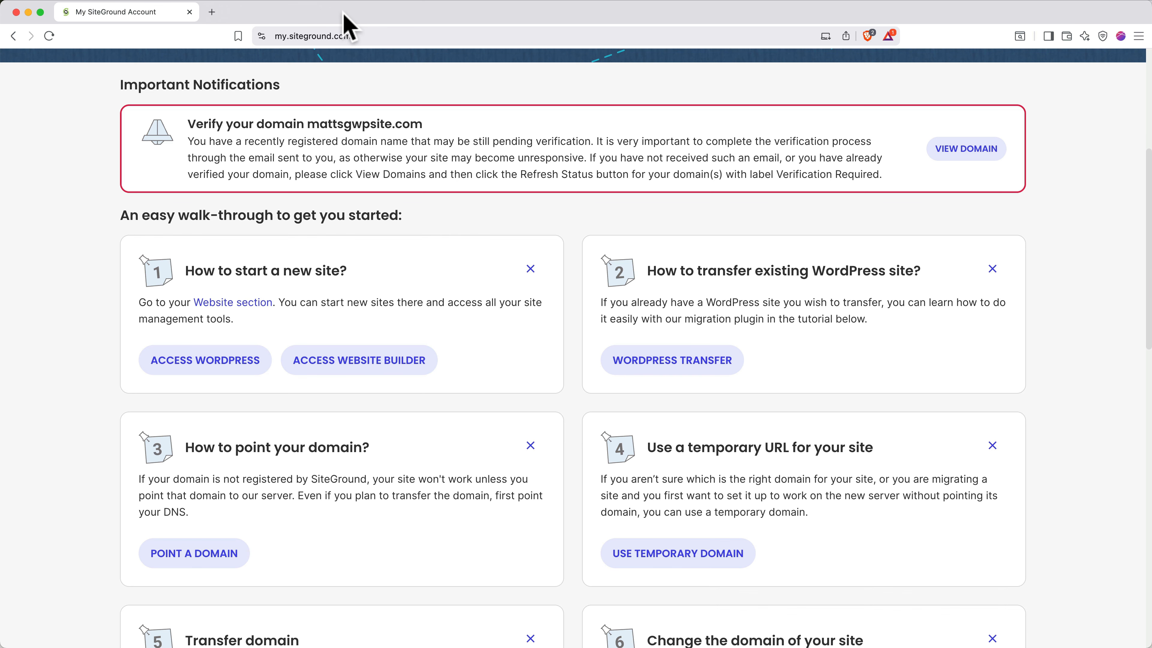
- Start a new WordPress website on the existing domain mattsgwpsite.com
{"action": "scroll", "coordinate": [567, 223], "scroll_direction": "up", "scroll_amount": 6}
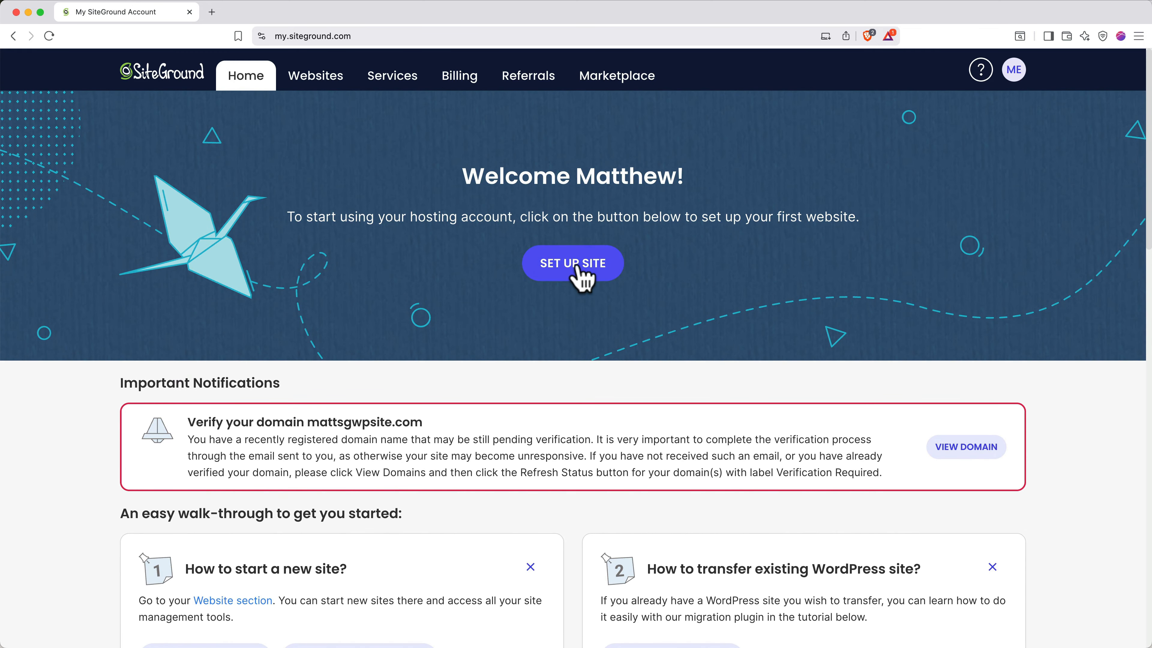
{"action": "left_click", "coordinate": [578, 268]}
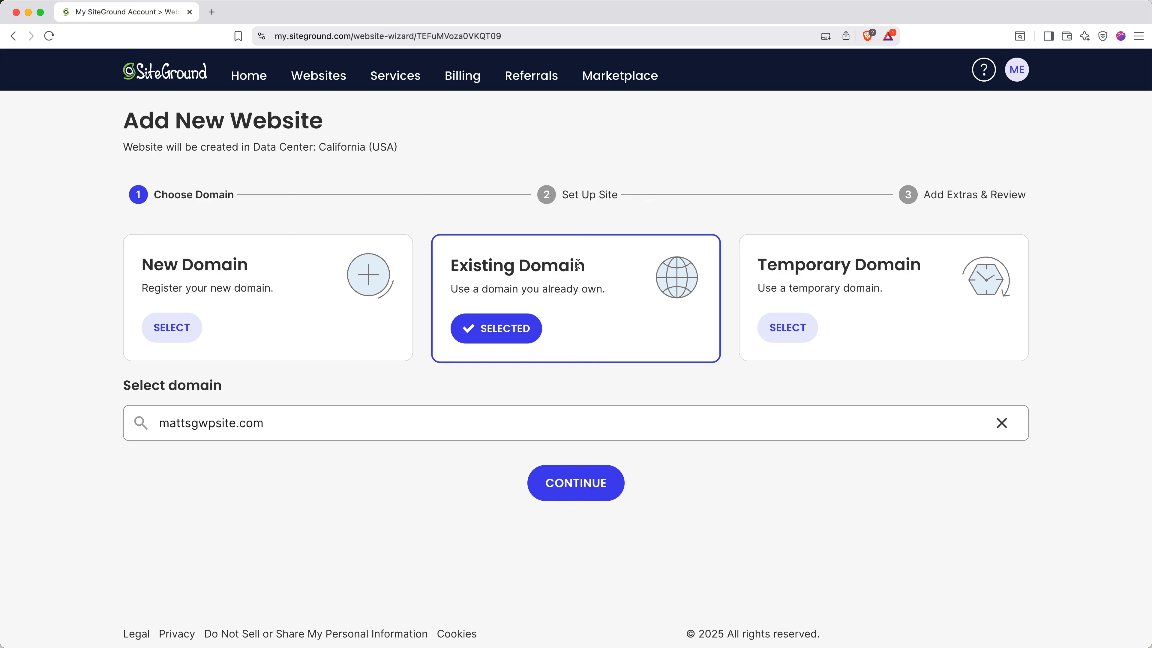
{"action": "left_click", "coordinate": [564, 484]}
{"action": "left_click", "coordinate": [188, 338]}
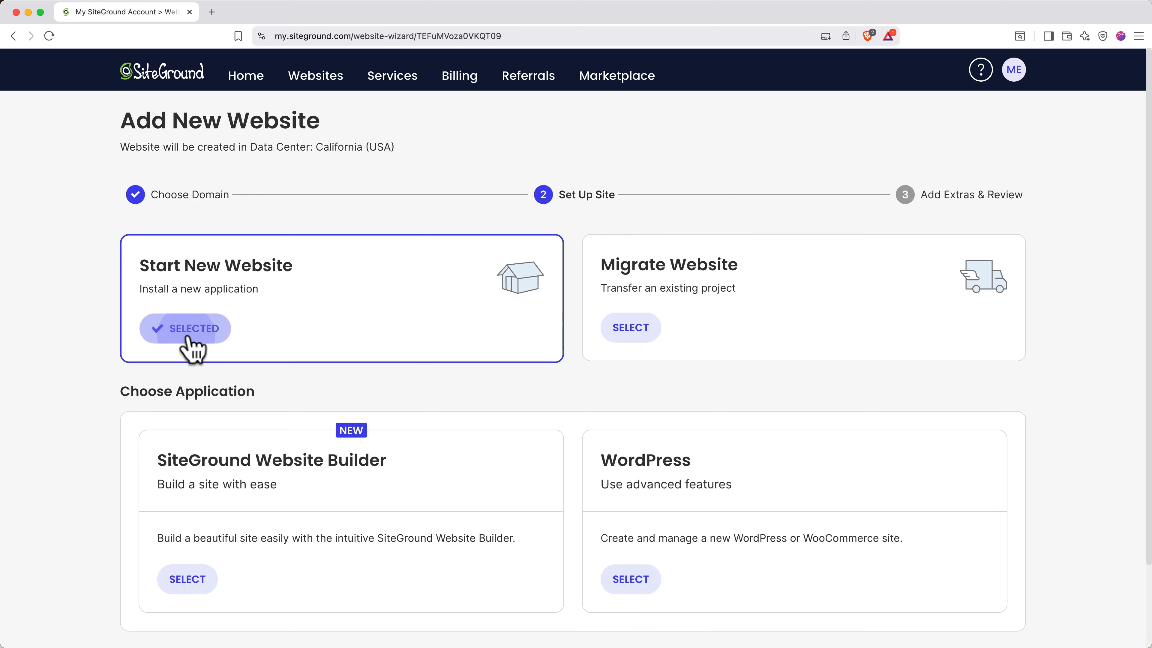
{"action": "left_click", "coordinate": [631, 590]}
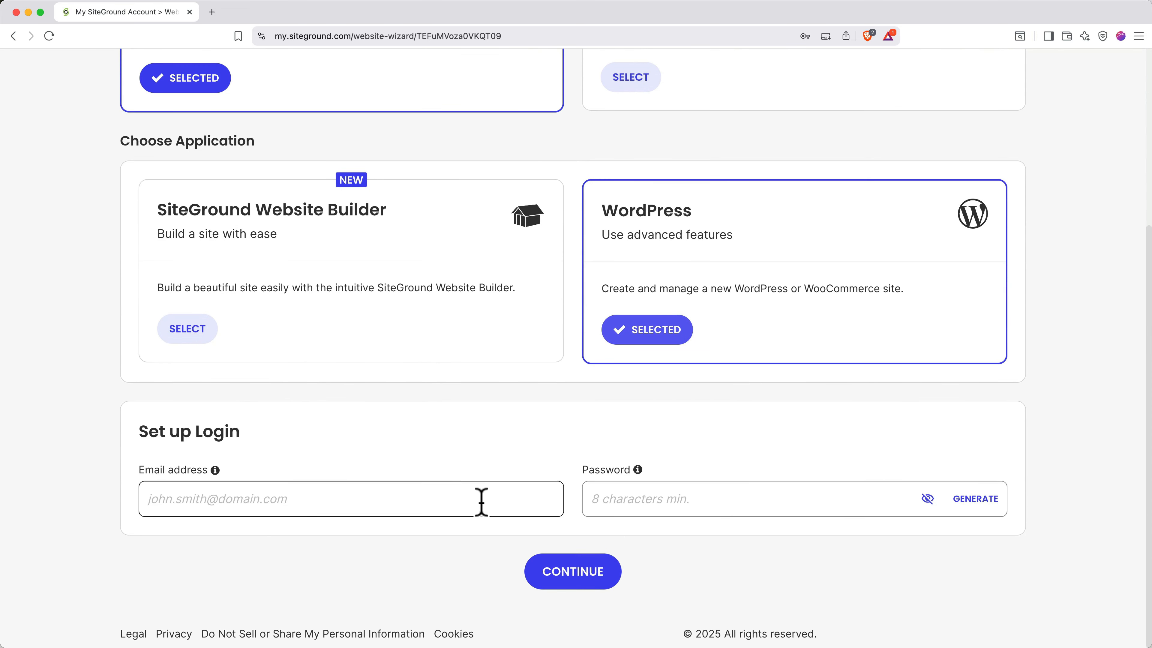
- Use the saved admin login, decline the Site Scanner add-on, and finish setup
{"action": "left_click", "coordinate": [472, 498]}
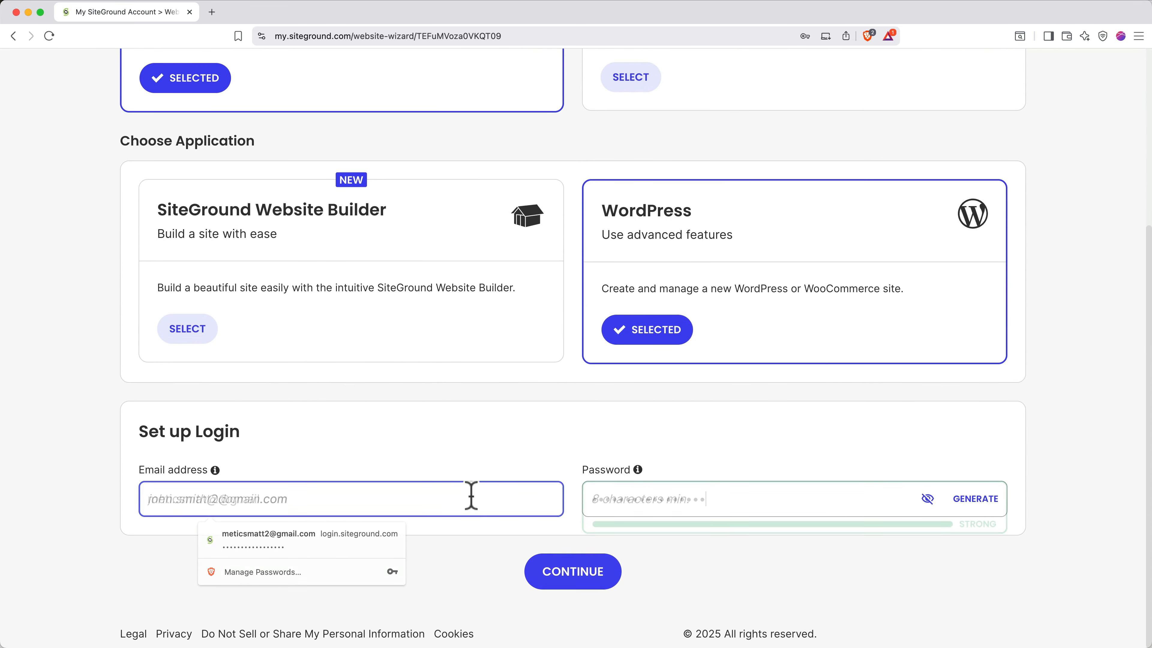
{"action": "key", "text": "Return"}
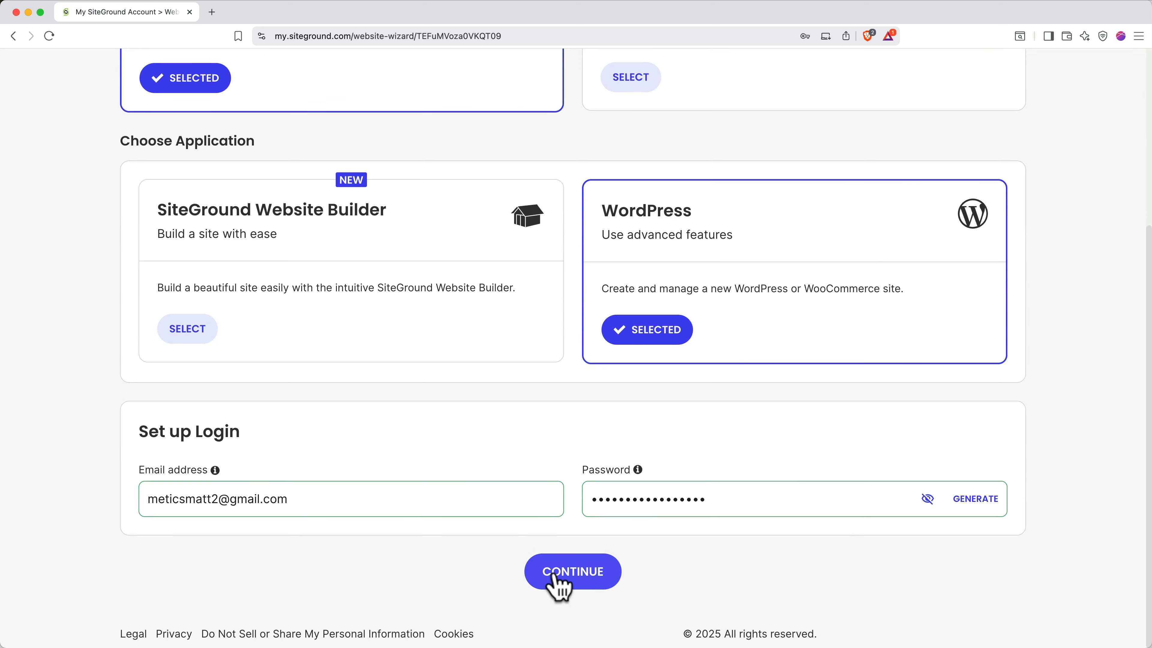
{"action": "left_click", "coordinate": [558, 586]}
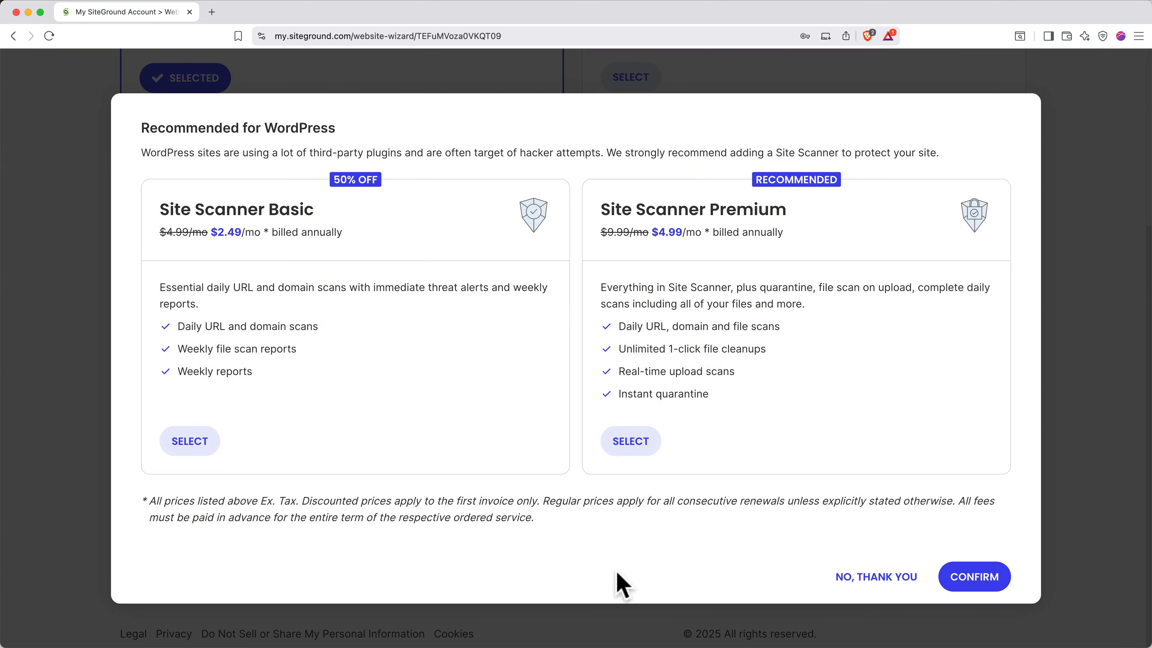
{"action": "left_click", "coordinate": [866, 585]}
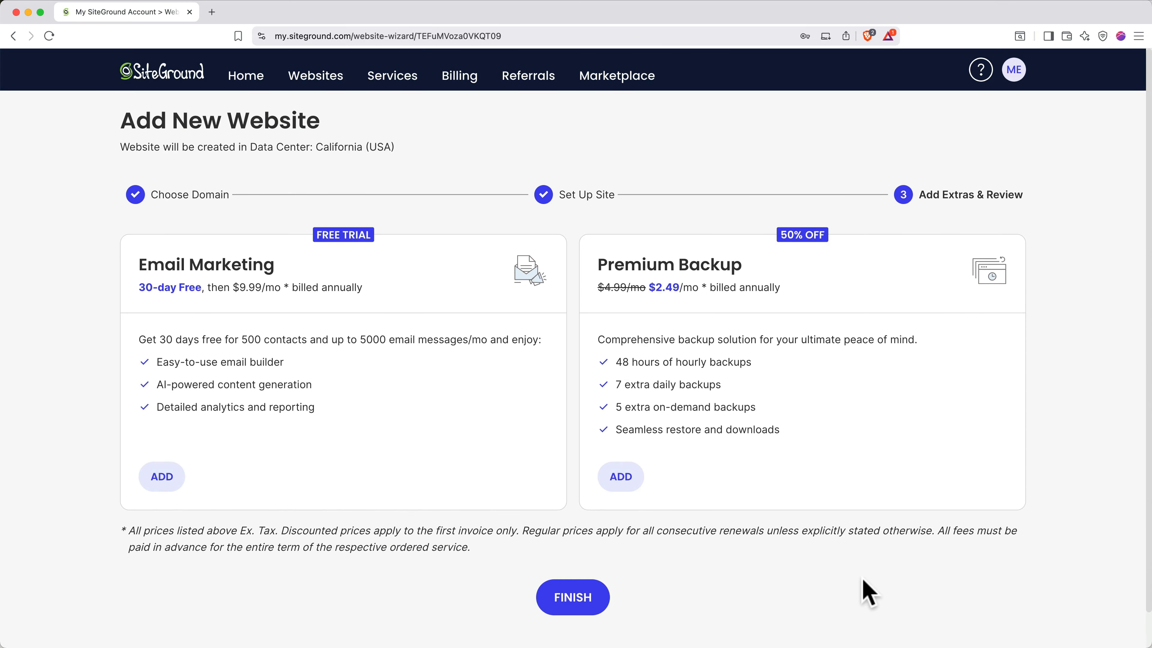
{"action": "left_click", "coordinate": [590, 606]}
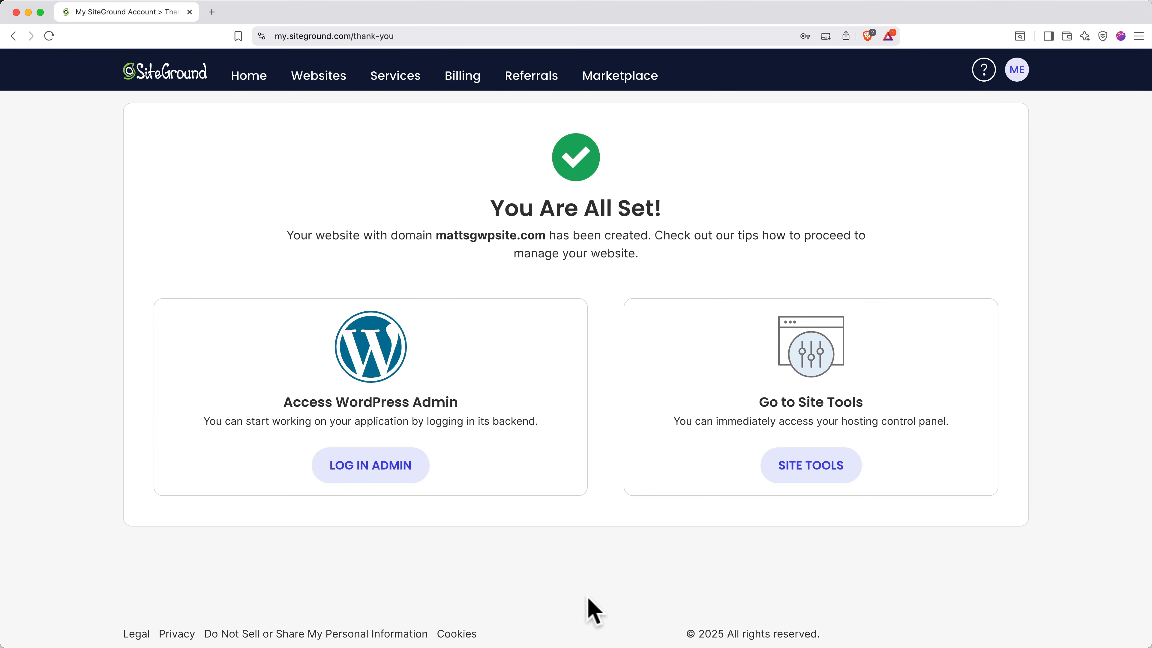
- Log in at mattsgwpsite.com/wp-admin with the admin e-mail and password and view Plugins
{"action": "left_click", "coordinate": [372, 474]}
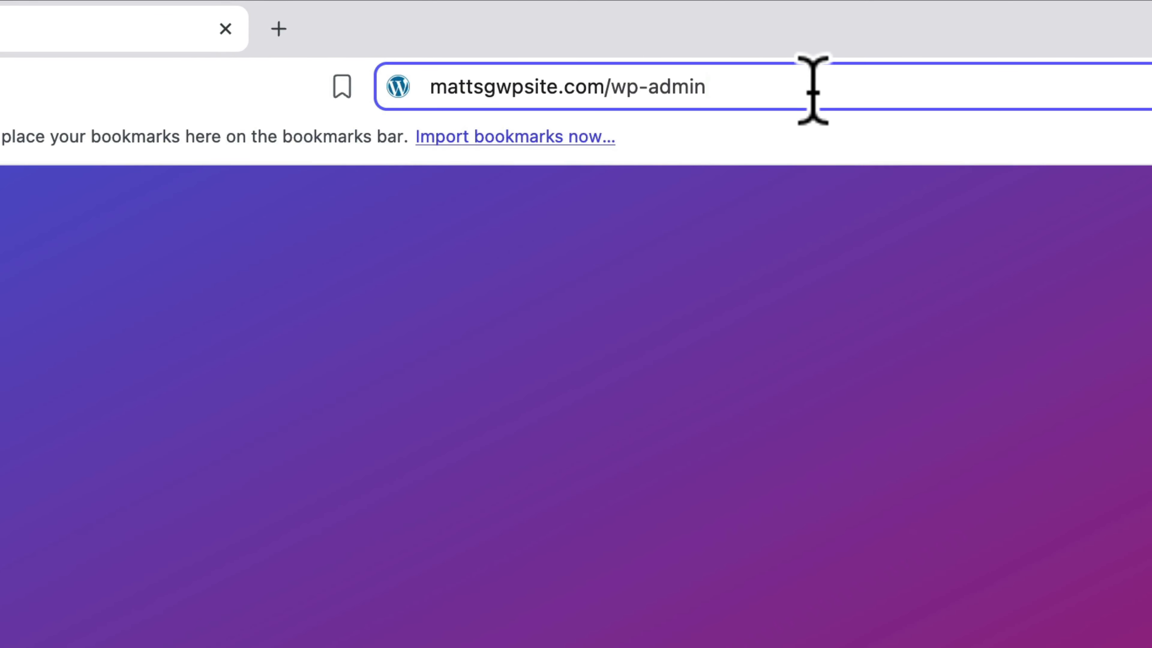
{"action": "key", "text": "Return"}
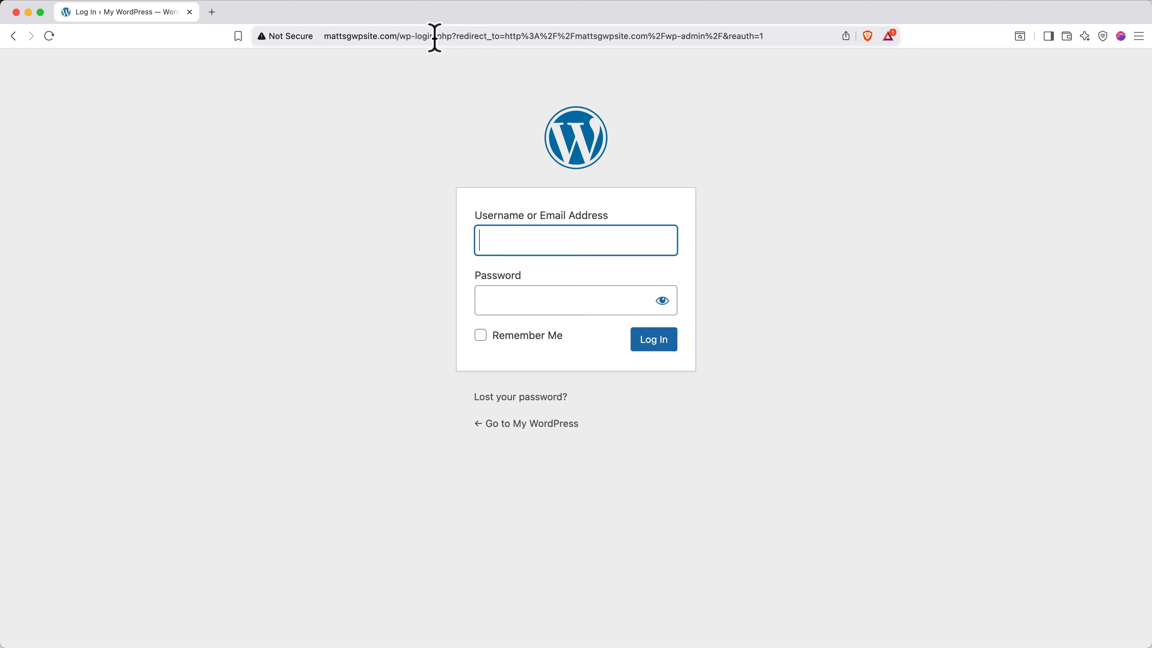
{"action": "key", "text": "Tab"}
{"action": "type", "text": "*****************"}
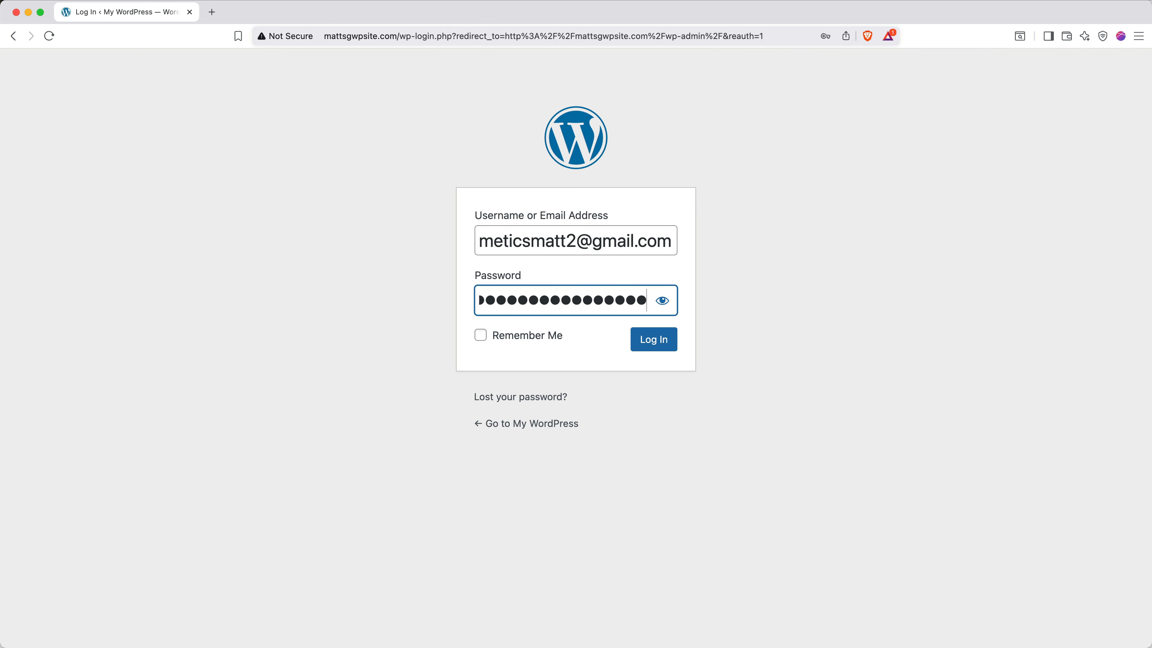
{"action": "left_click", "coordinate": [641, 347]}
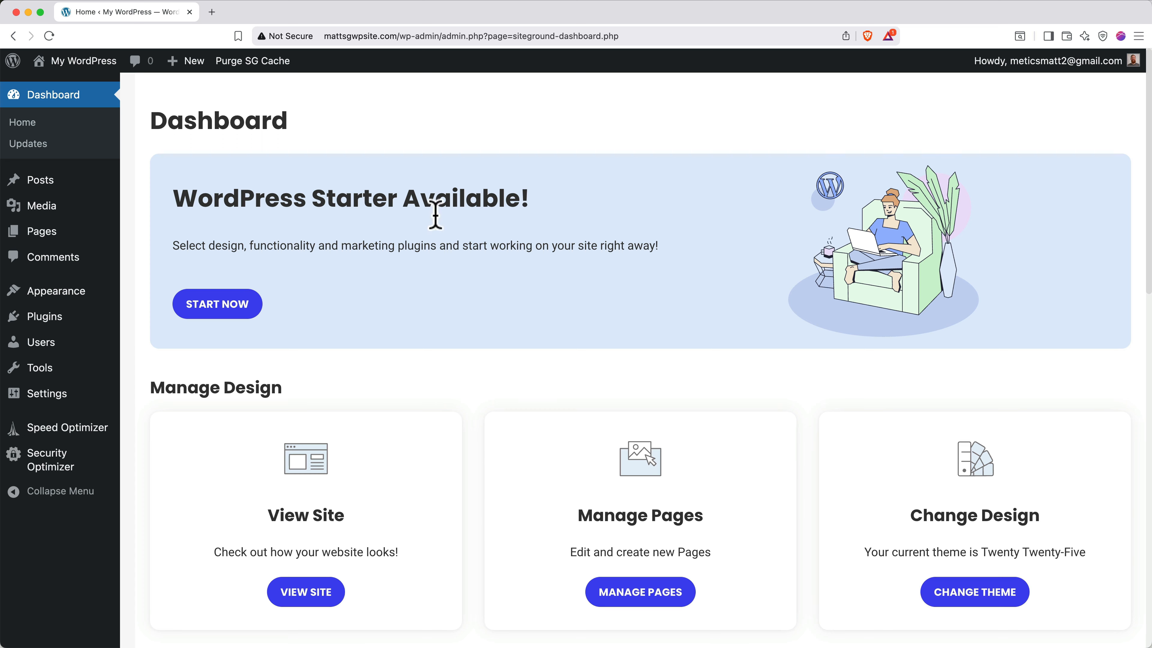
{"action": "left_click", "coordinate": [69, 321]}
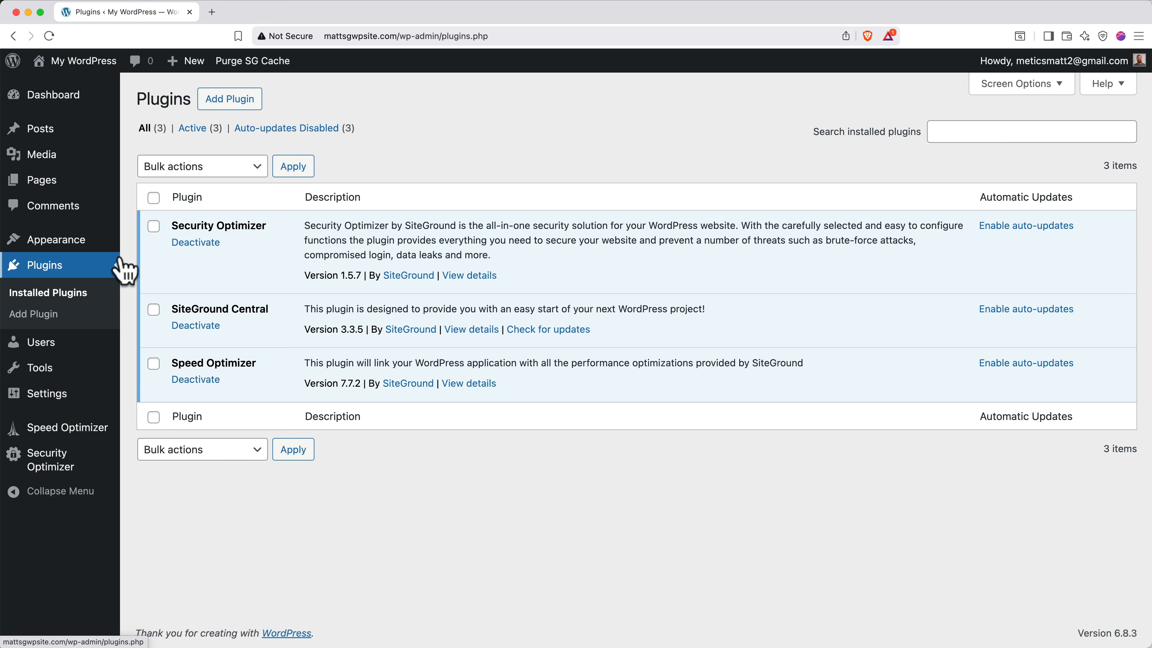
- Bulk-deactivate all three SiteGround plugins, then go to the Themes page
{"action": "left_click", "coordinate": [153, 198]}
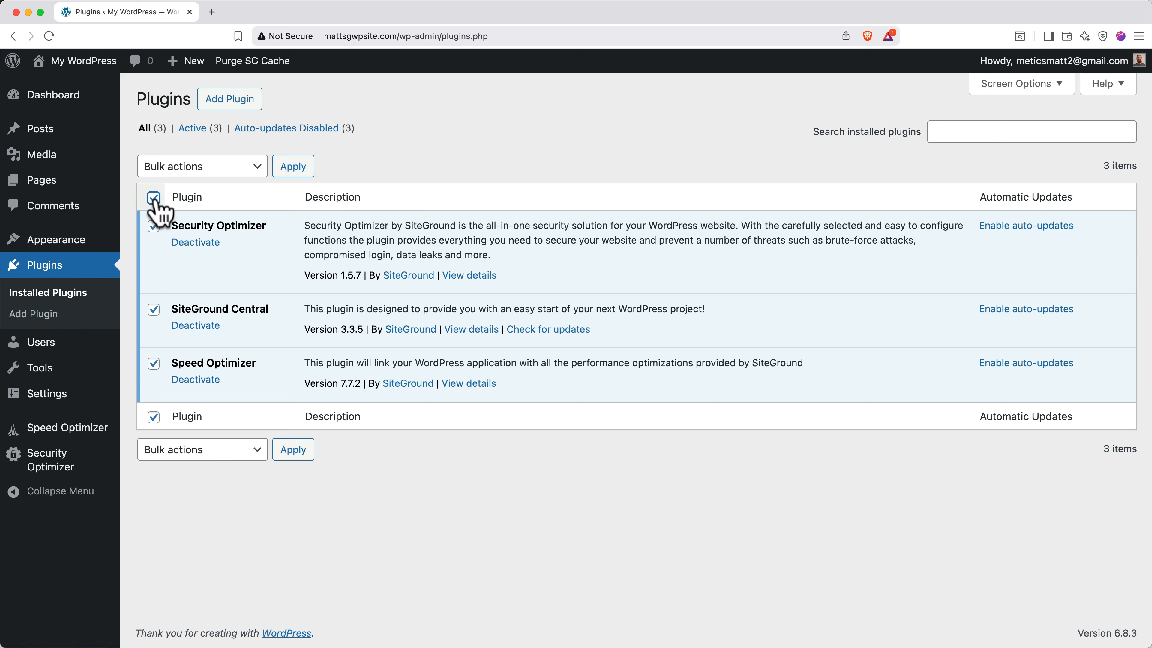
{"action": "left_click", "coordinate": [208, 171]}
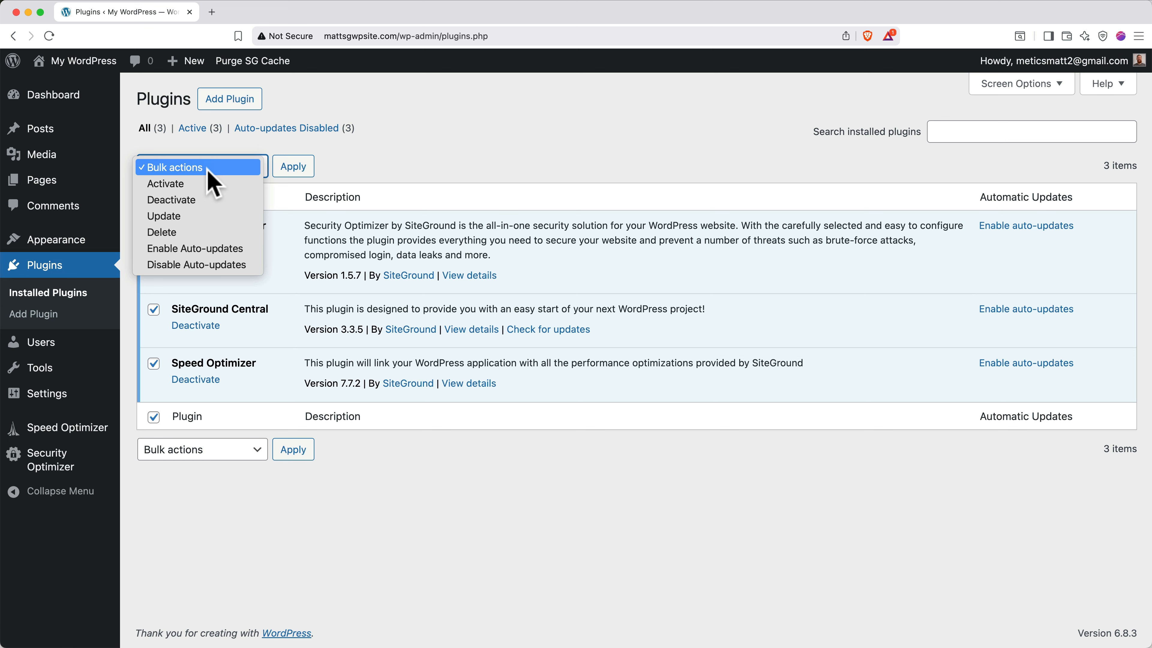
{"action": "left_click", "coordinate": [201, 199]}
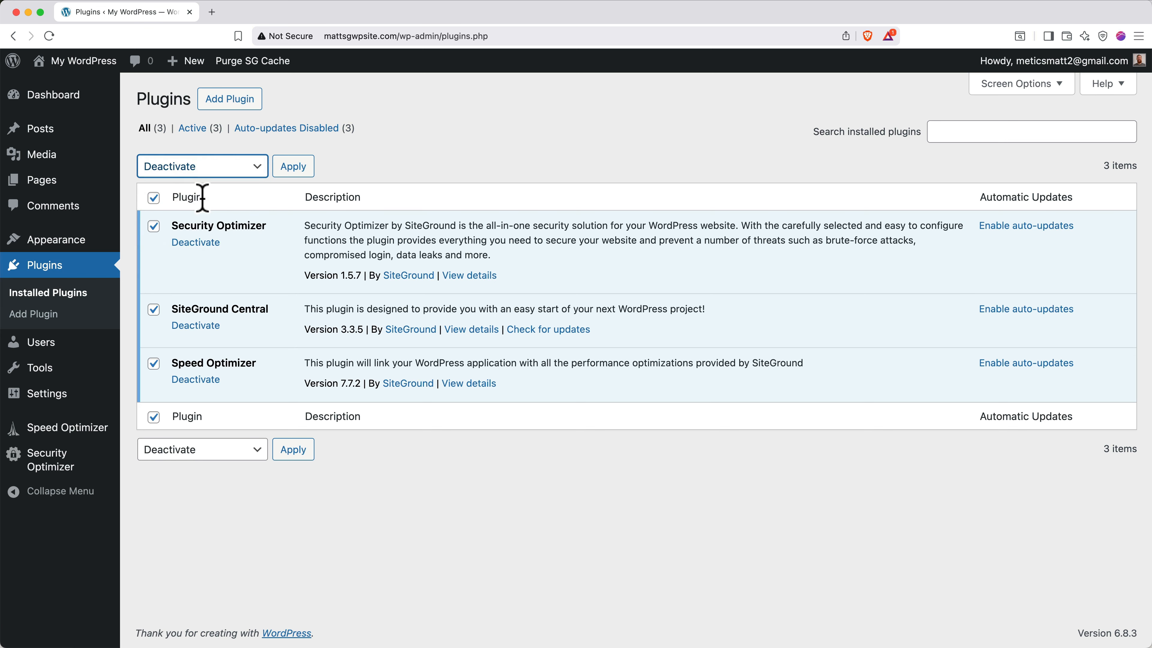
{"action": "left_click", "coordinate": [296, 173]}
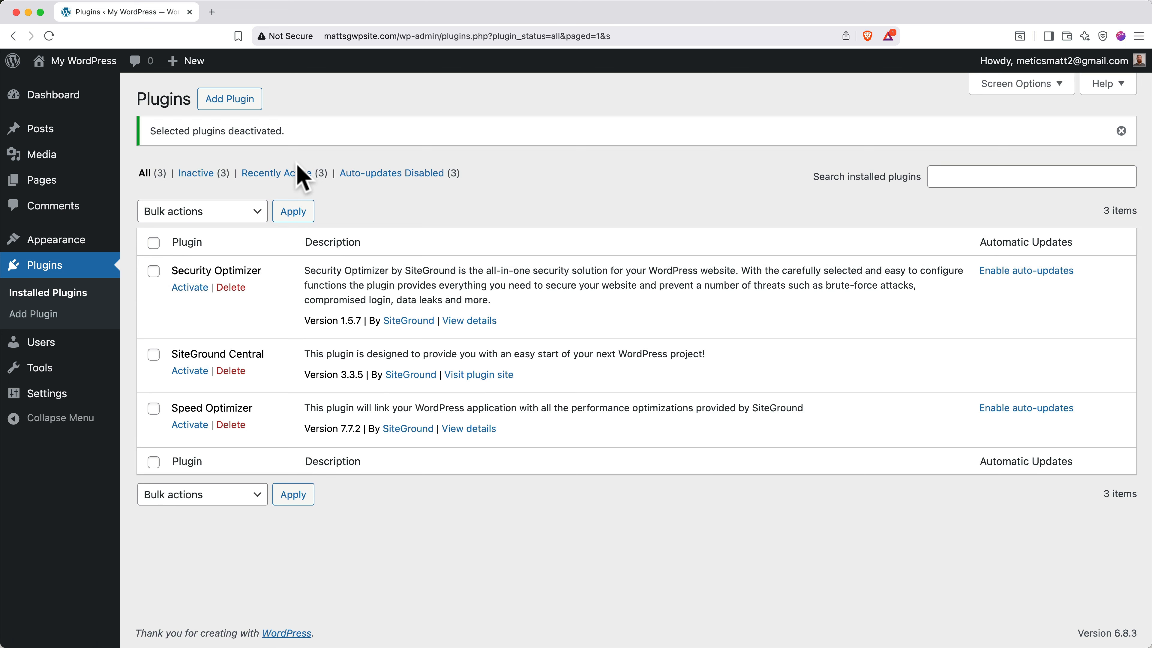
{"action": "left_click", "coordinate": [82, 240]}
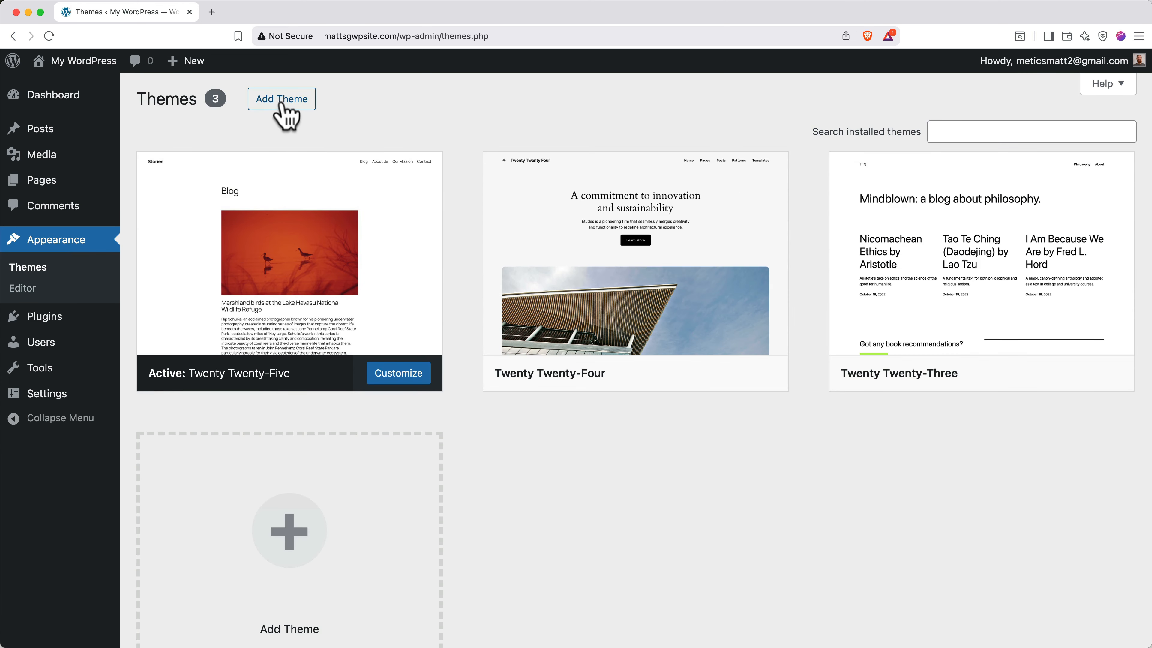
- Search the theme library for Astra, then install and activate it
{"action": "left_click", "coordinate": [281, 106]}
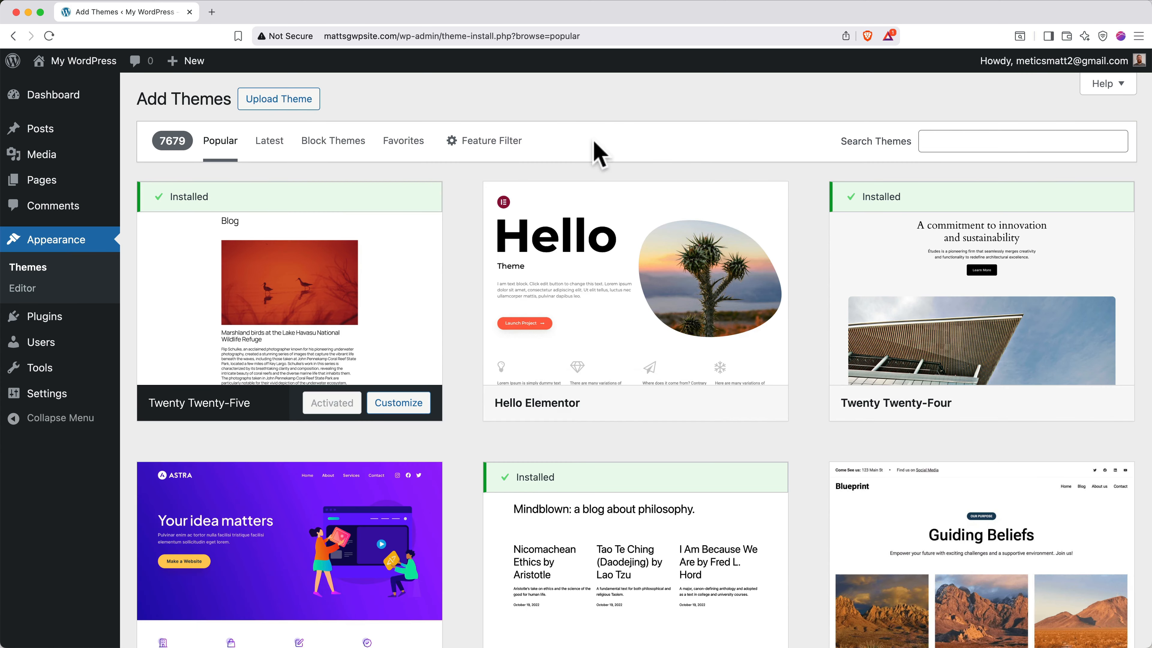
{"action": "left_click", "coordinate": [926, 140]}
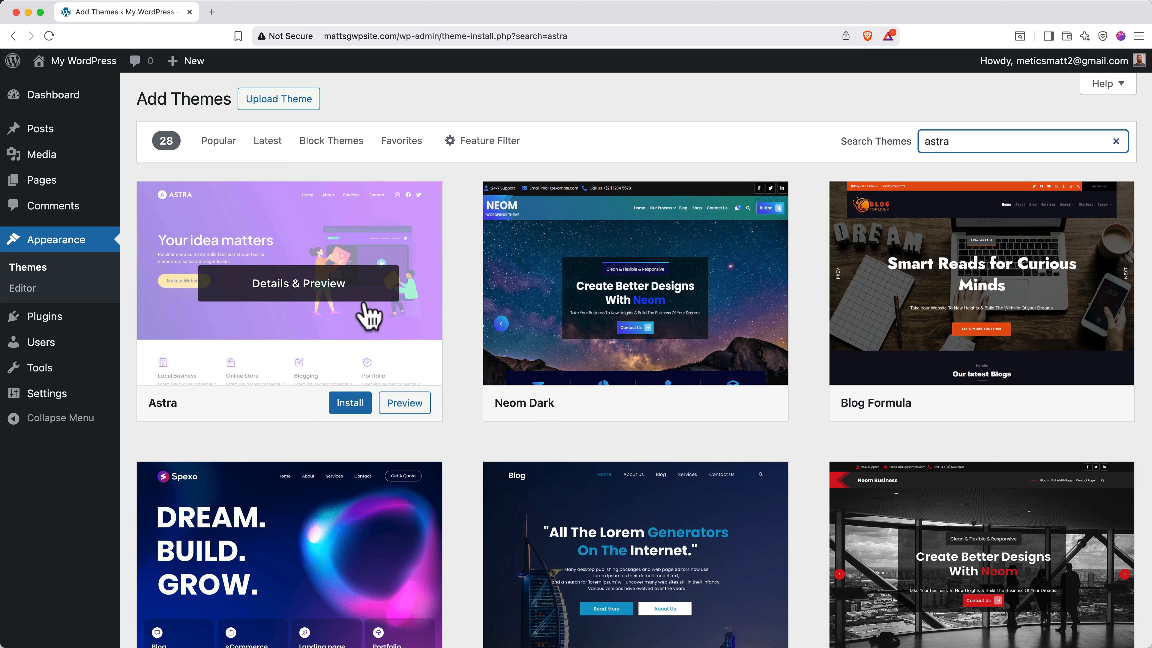
{"action": "left_click", "coordinate": [358, 399]}
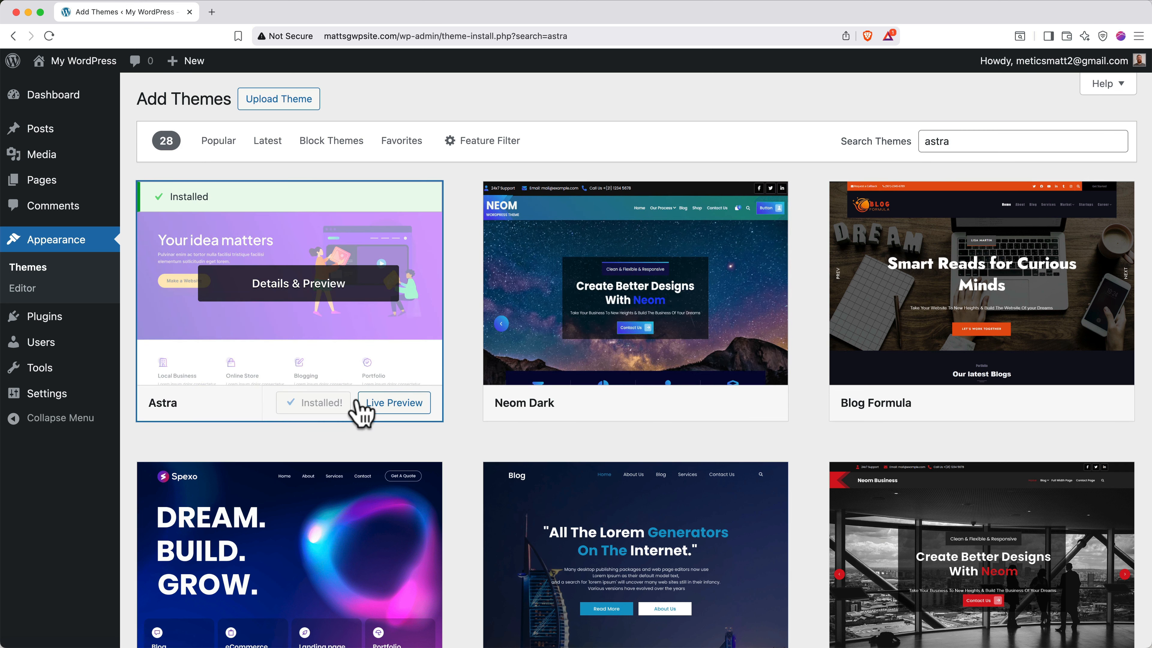
{"action": "left_click", "coordinate": [327, 403]}
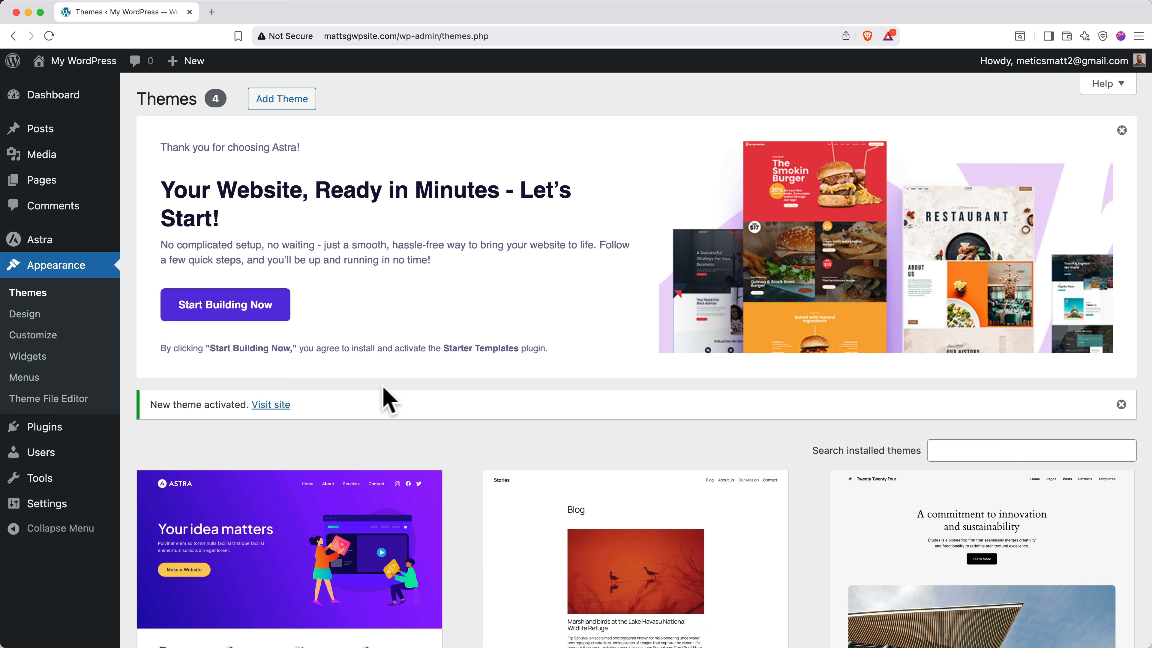
- Dismiss the Astra welcome banner and theme-activated notice, then return to the Plugins list
{"action": "left_click", "coordinate": [1122, 131]}
{"action": "left_click", "coordinate": [1121, 131]}
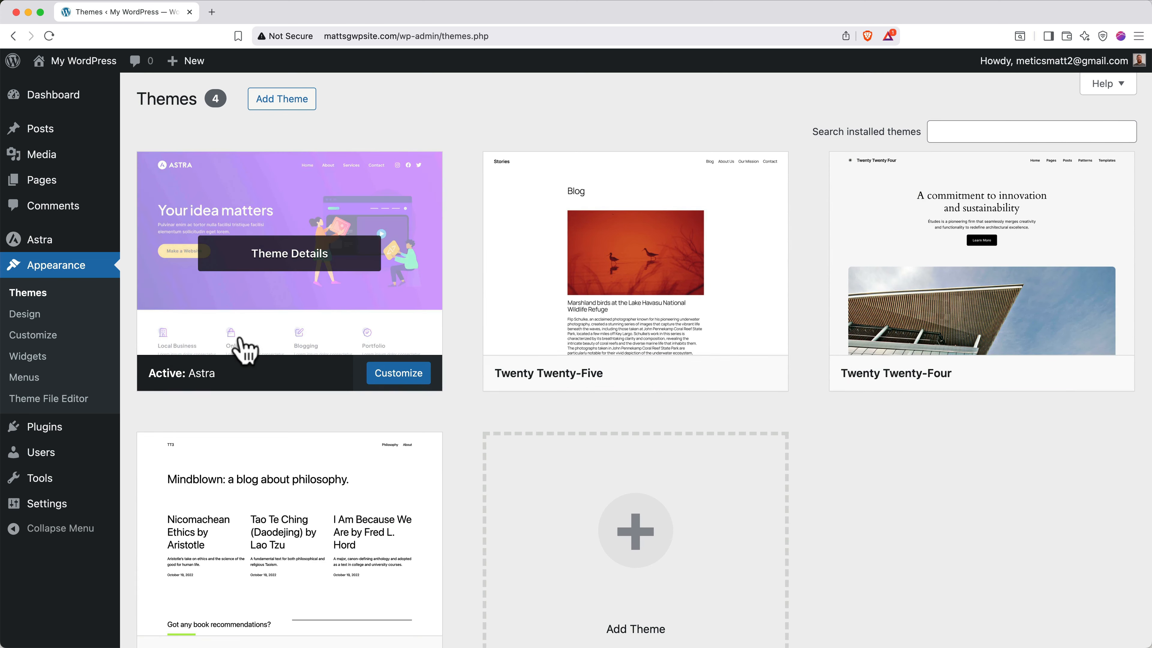
{"action": "left_click", "coordinate": [66, 433]}
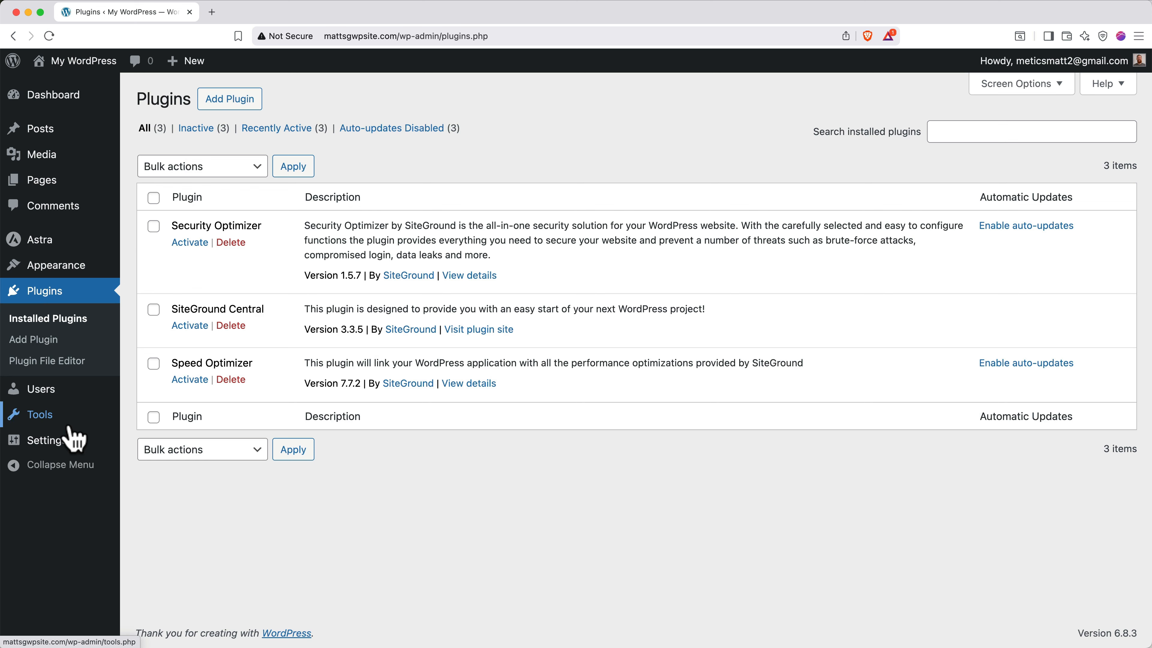
- Search for 'starter templates', then install and activate the Starter Templates plugin
{"action": "left_click", "coordinate": [230, 104]}
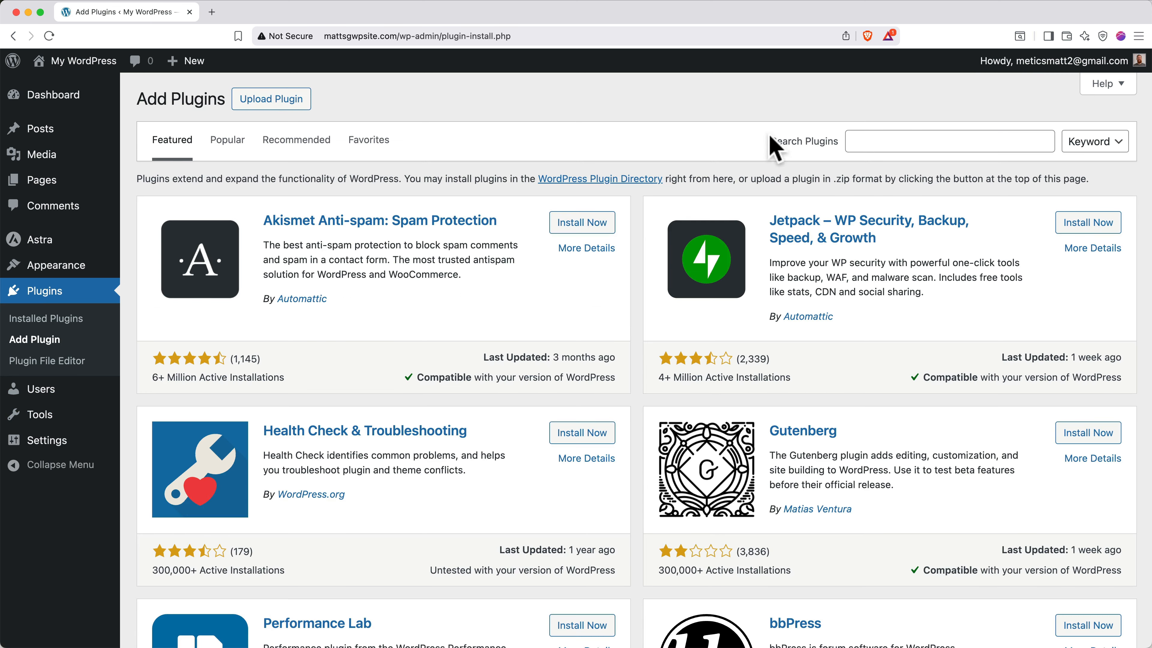
{"action": "left_click", "coordinate": [853, 139]}
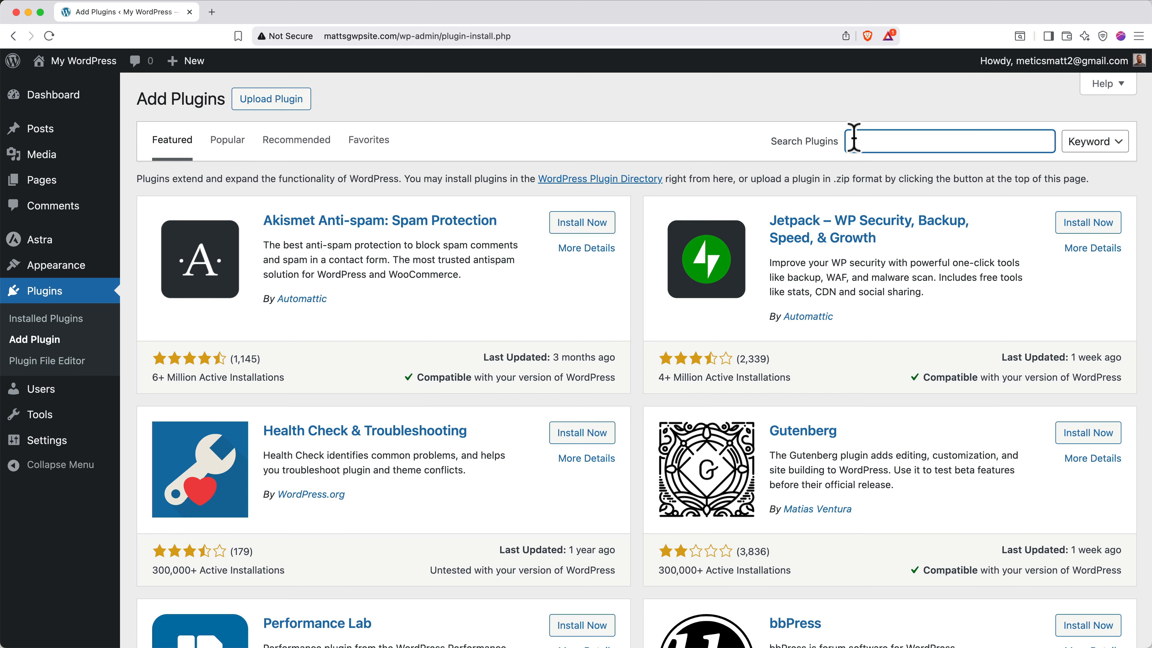
{"action": "type", "text": "starter templates"}
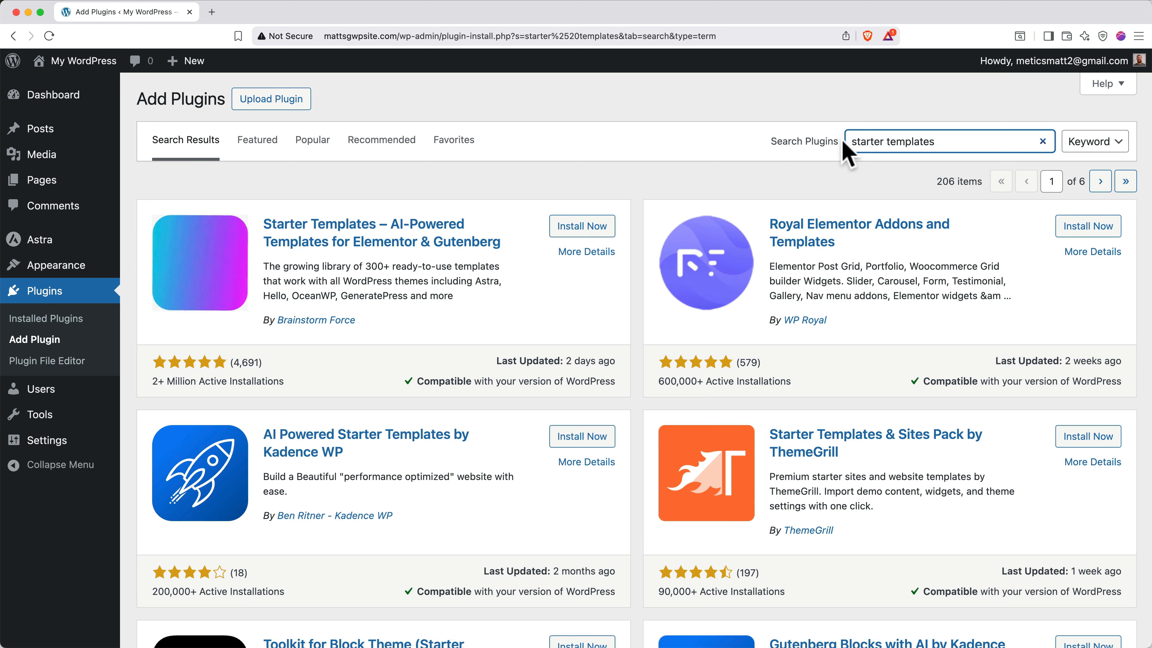
{"action": "left_click", "coordinate": [583, 227]}
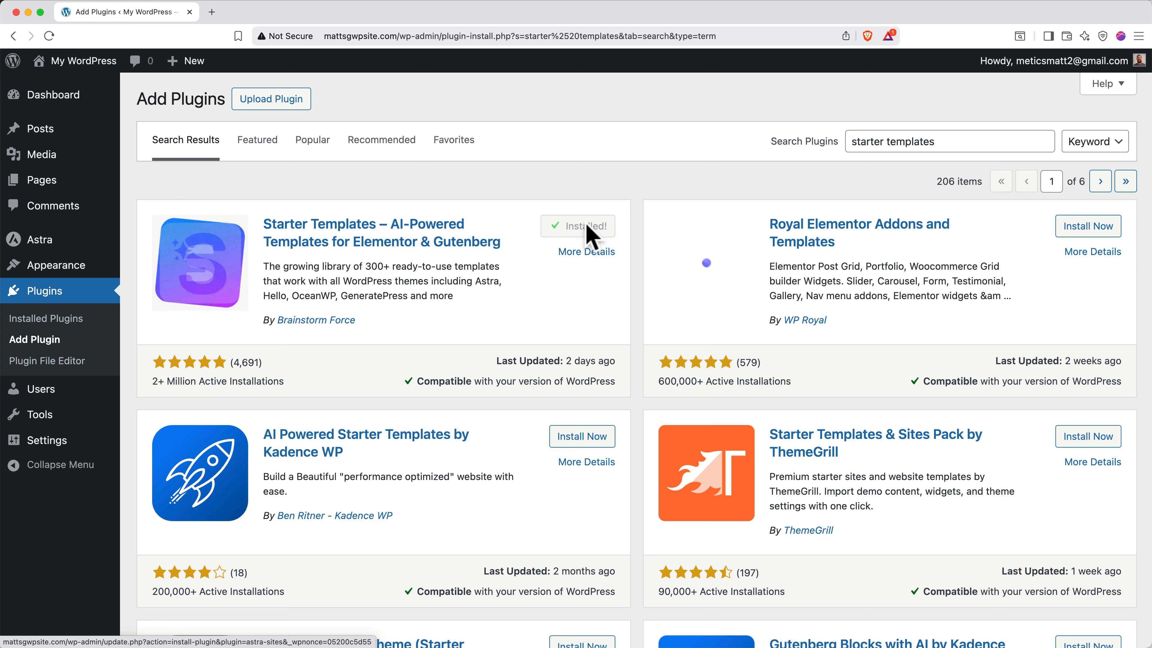
{"action": "left_click", "coordinate": [587, 226]}
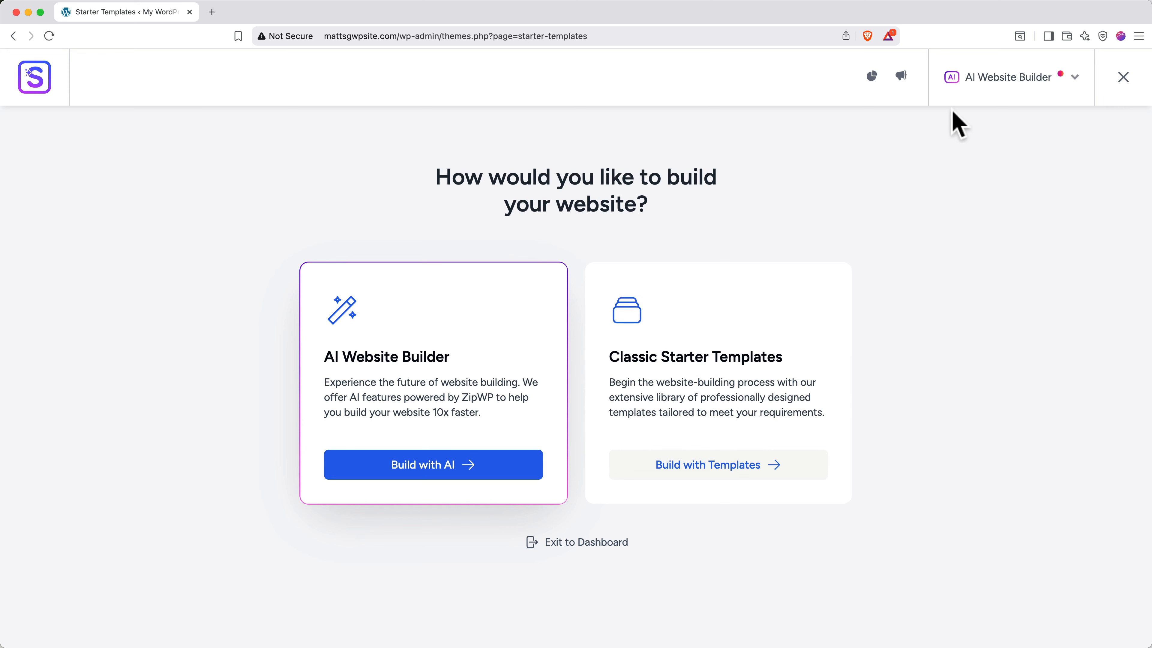
- Check the page builder choices, then exit the Starter Templates setup to the Dashboard
{"action": "left_click", "coordinate": [1000, 79]}
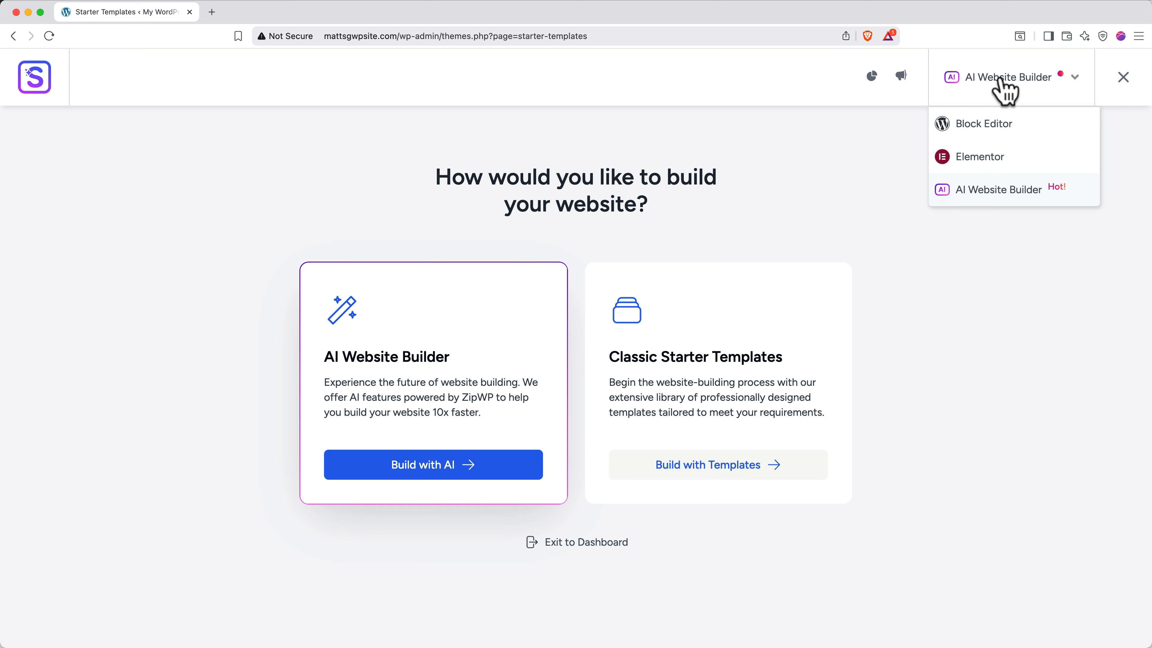
{"action": "left_click", "coordinate": [1001, 78]}
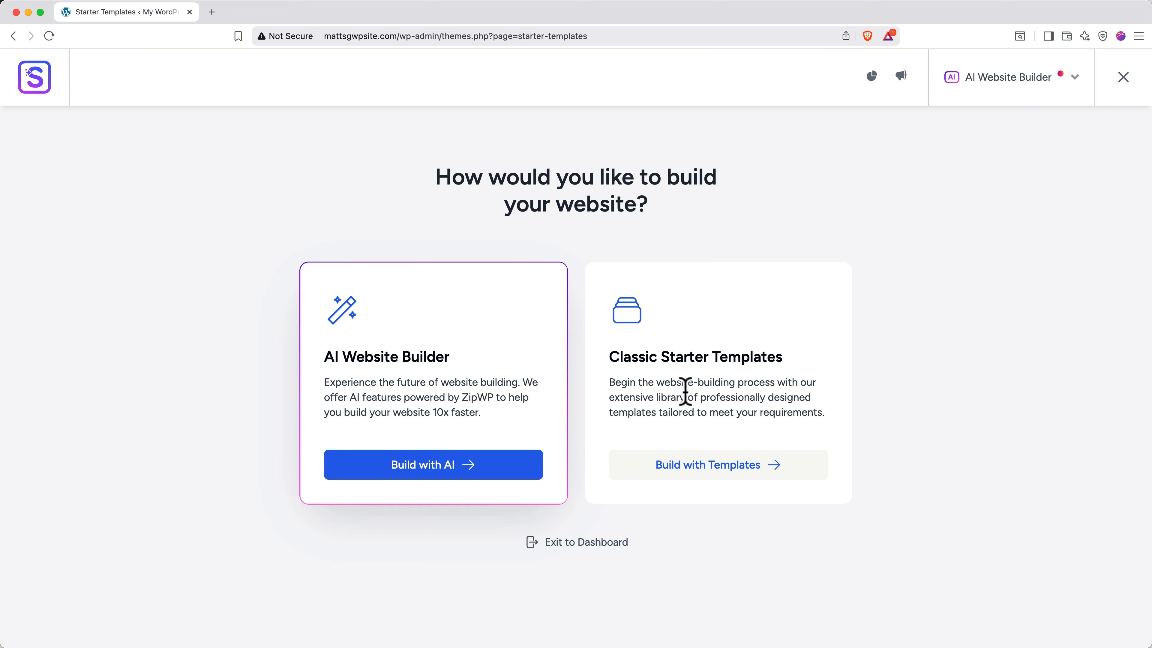
{"action": "left_click", "coordinate": [585, 544]}
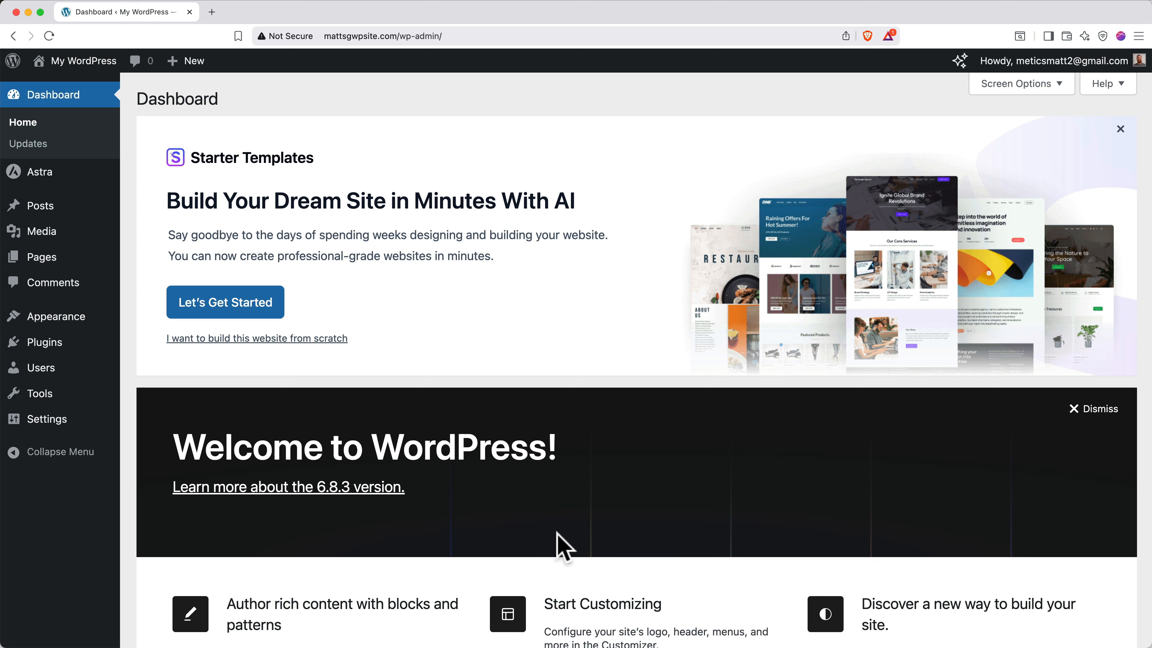
- Save General Settings with the Starter Templates Elementor option left on, then view installed plugins
{"action": "left_click", "coordinate": [51, 427]}
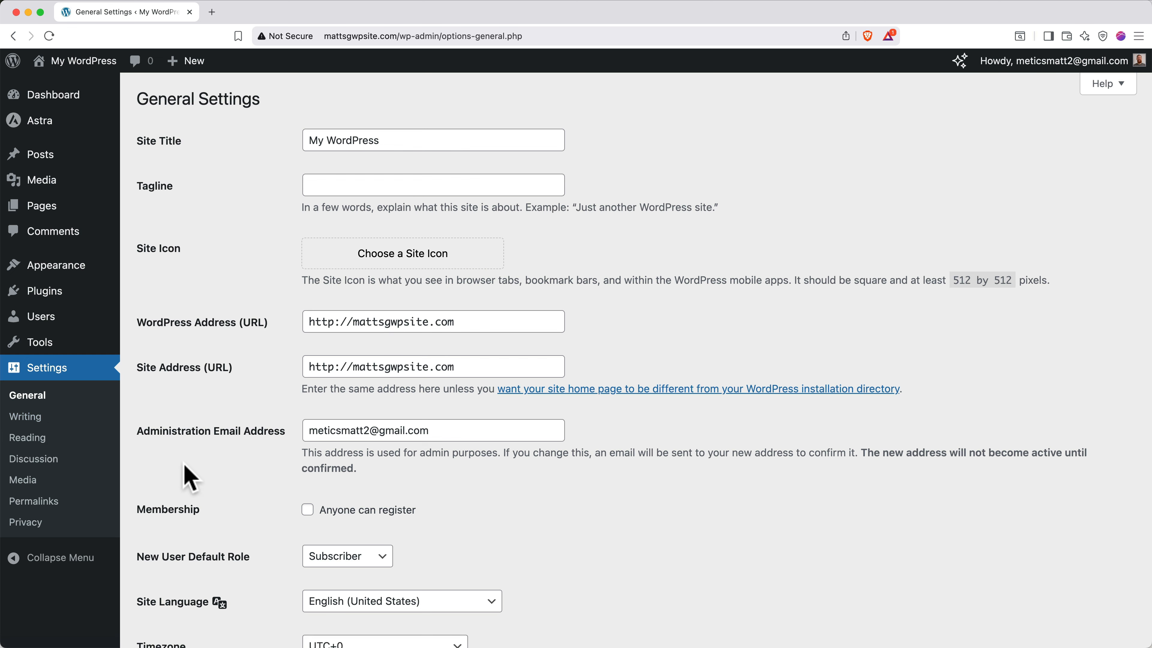
{"action": "scroll", "coordinate": [185, 465], "scroll_direction": "down", "scroll_amount": 7}
{"action": "scroll", "coordinate": [190, 476], "scroll_direction": "down", "scroll_amount": 8}
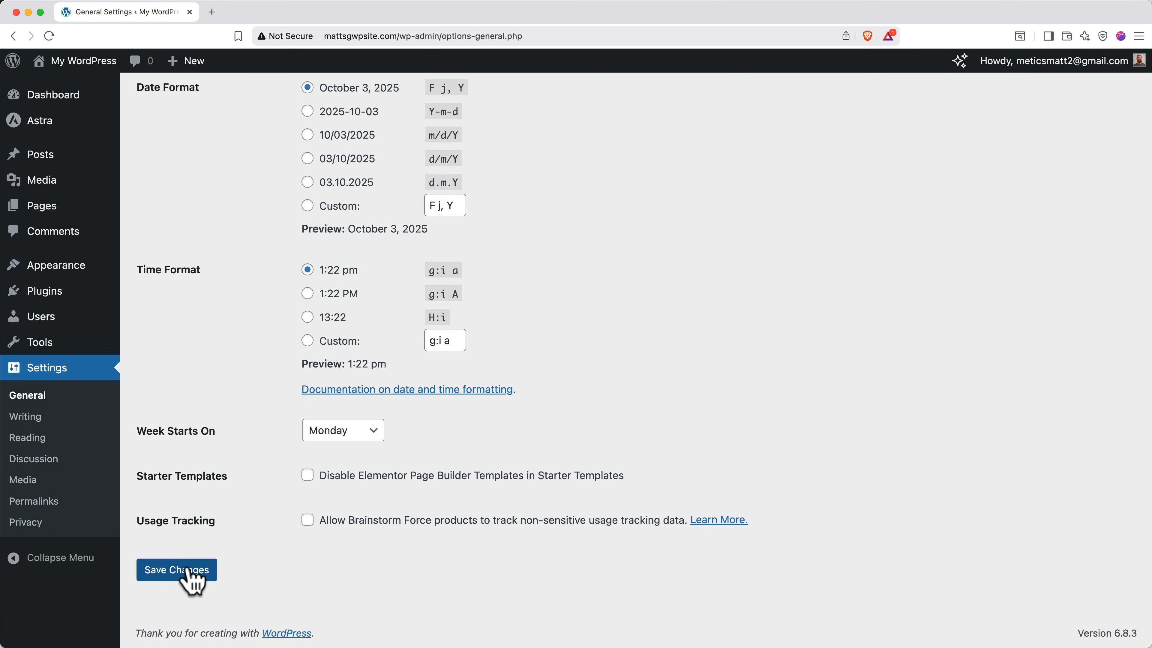
{"action": "left_click", "coordinate": [186, 572]}
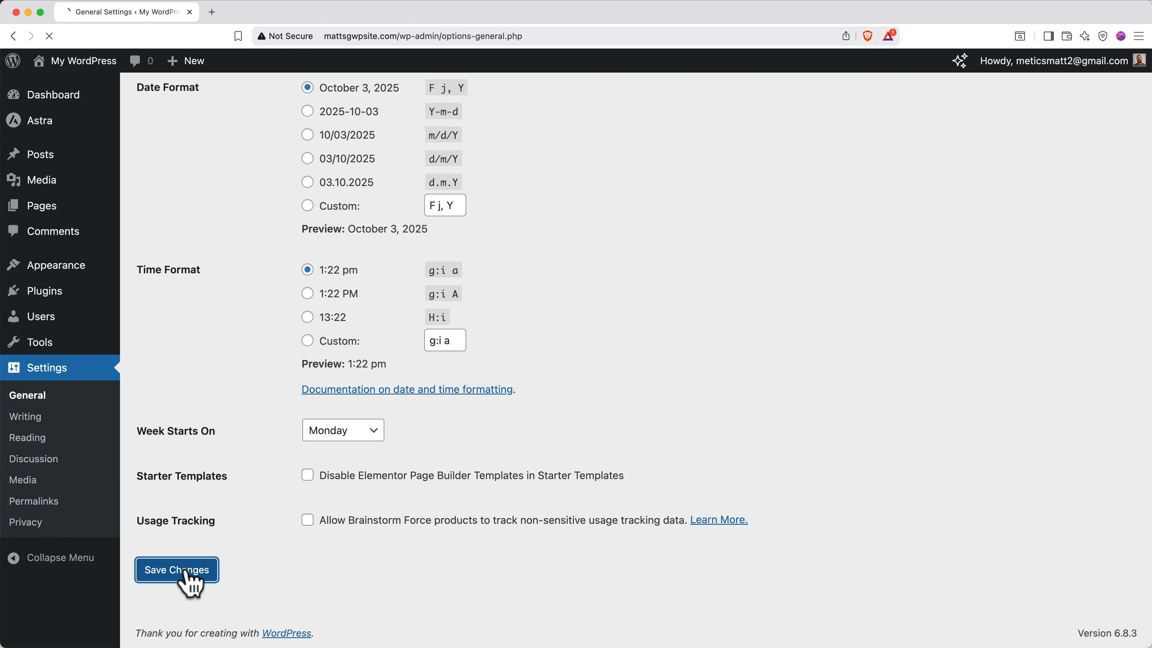
{"action": "left_click", "coordinate": [55, 301]}
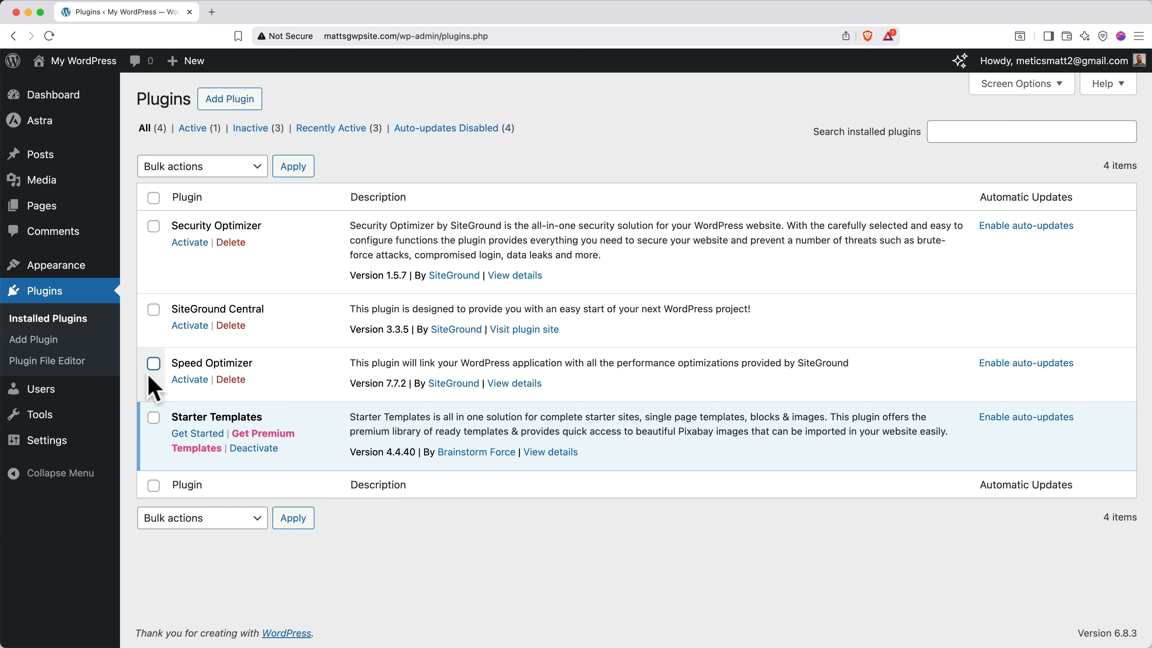
- Launch Starter Templates setup and choose Elementor as the page builder
{"action": "left_click", "coordinate": [197, 433]}
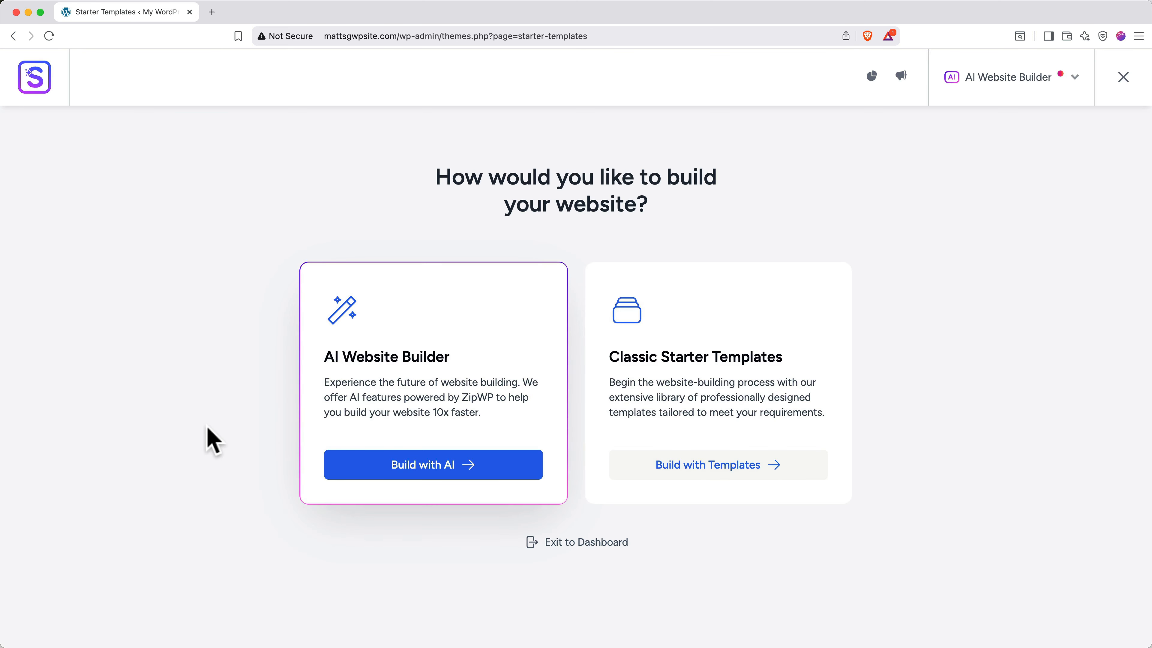
{"action": "left_click", "coordinate": [980, 100]}
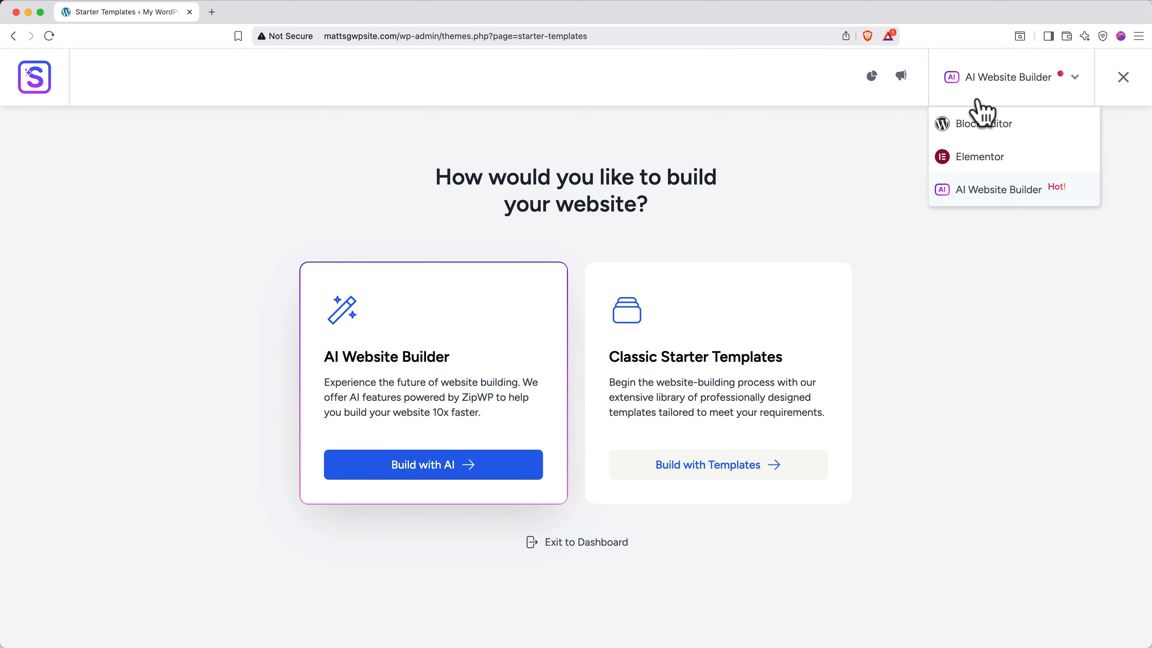
{"action": "left_click", "coordinate": [982, 158]}
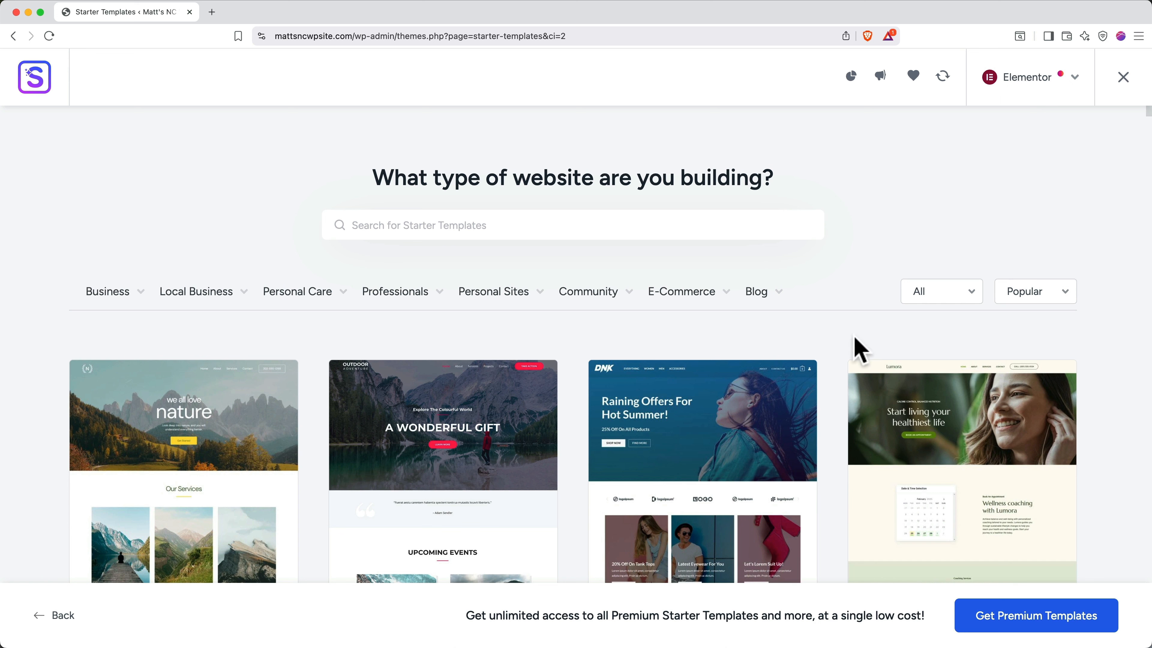
- Scroll through the Elementor template grid, including Love Nature, Outdoor Adventure, Brandstore and Wellness Coach
{"action": "scroll", "coordinate": [855, 338], "scroll_direction": "down", "scroll_amount": 5}
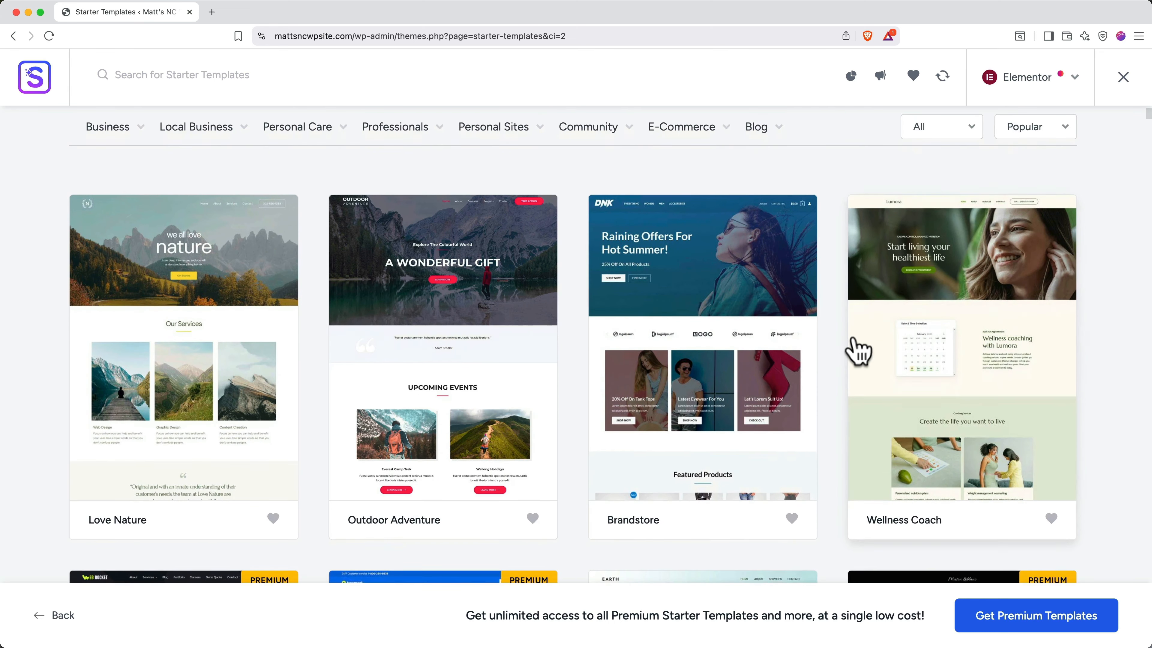
{"action": "scroll", "coordinate": [855, 349], "scroll_direction": "up", "scroll_amount": 1}
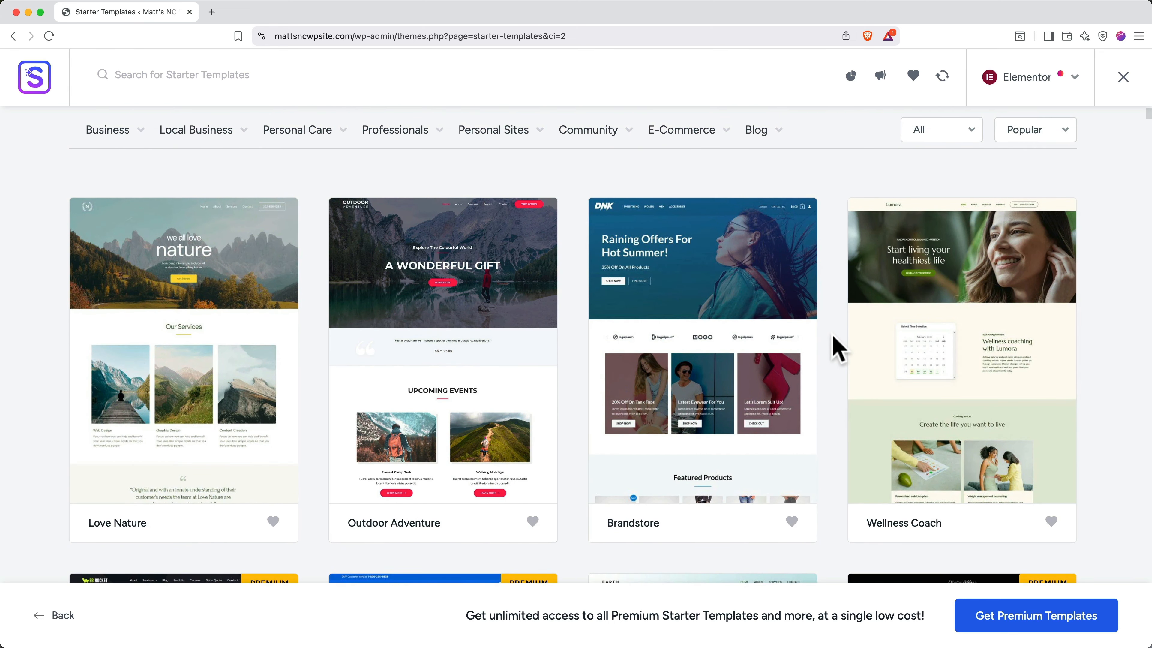
{"action": "scroll", "coordinate": [837, 349], "scroll_direction": "down", "scroll_amount": 7}
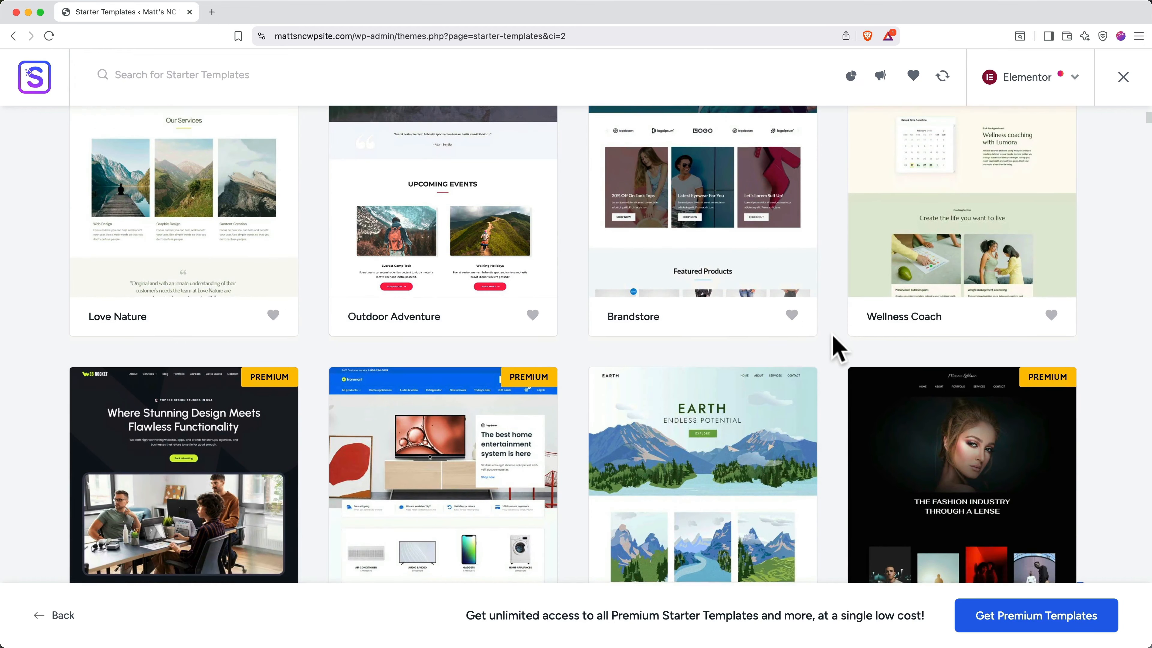
{"action": "scroll", "coordinate": [837, 350], "scroll_direction": "up", "scroll_amount": 6}
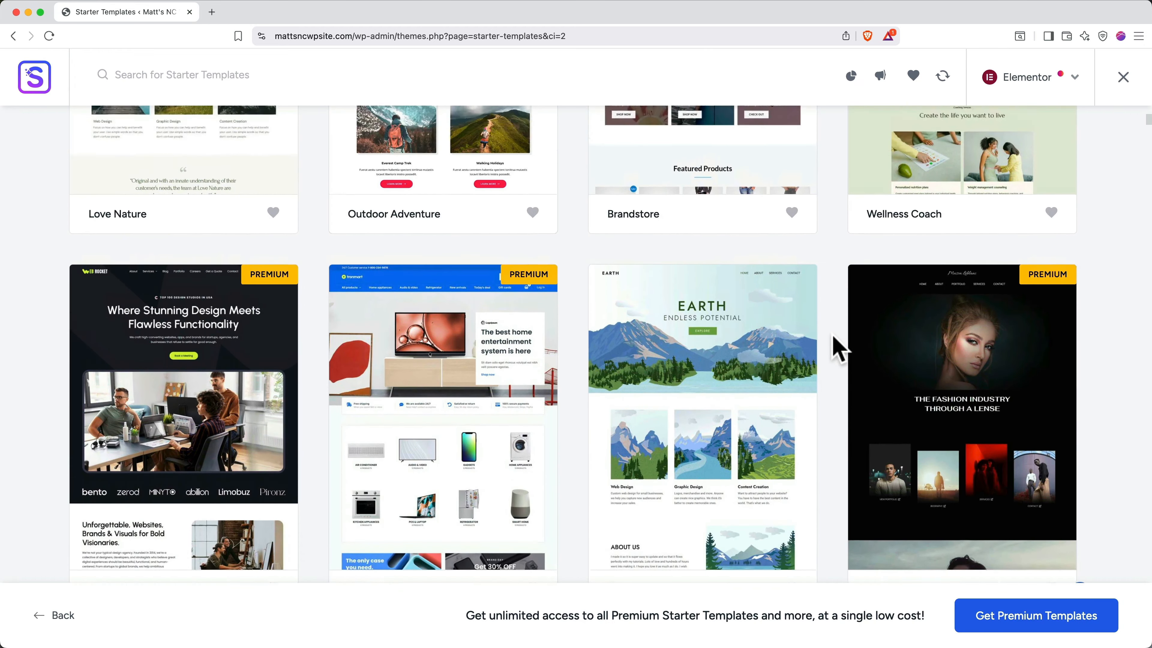
{"action": "scroll", "coordinate": [836, 349], "scroll_direction": "up", "scroll_amount": 3}
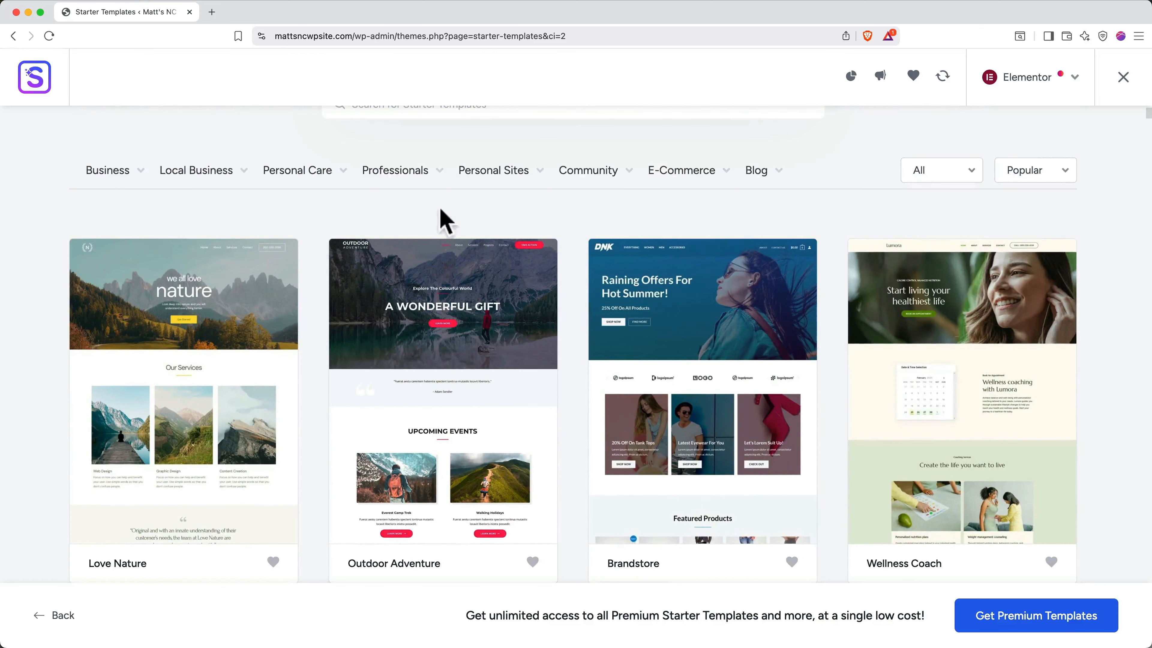
{"action": "mouse_move", "coordinate": [428, 182]}
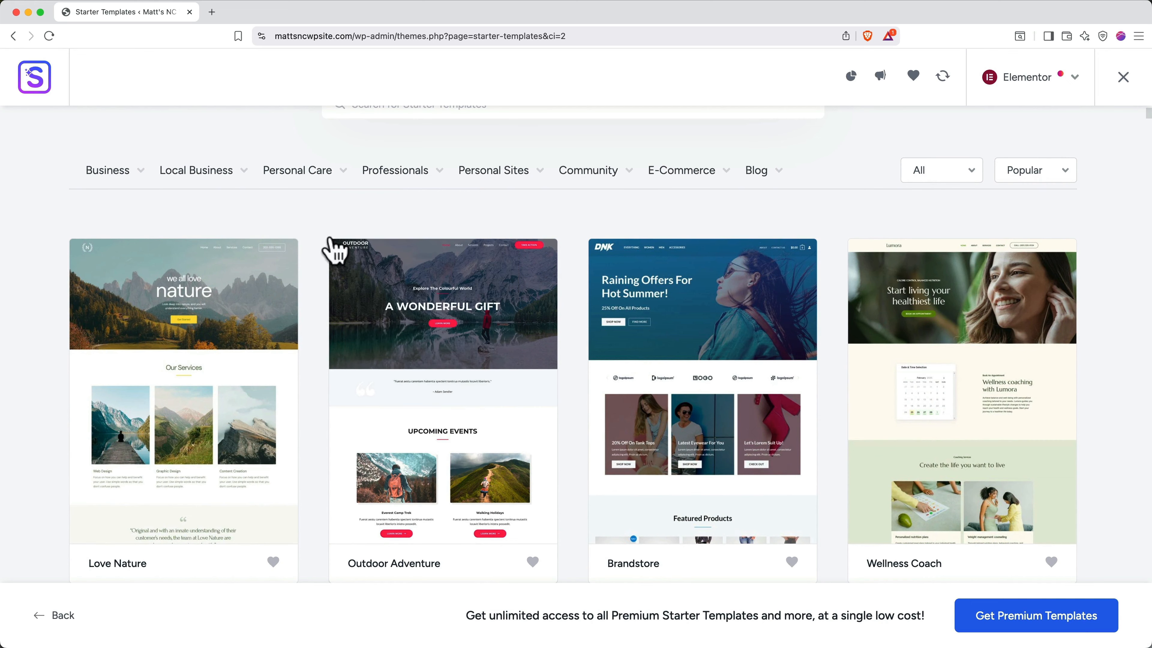
{"action": "scroll", "coordinate": [313, 226], "scroll_direction": "down", "scroll_amount": 4}
{"action": "scroll", "coordinate": [318, 229], "scroll_direction": "down", "scroll_amount": 5}
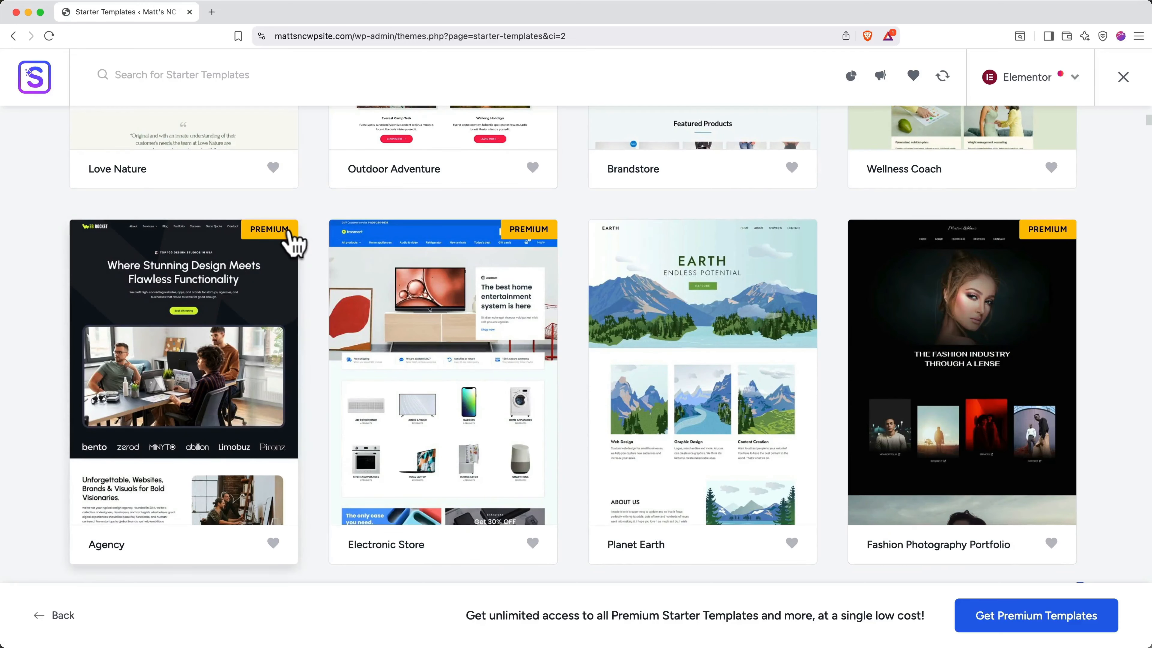
{"action": "scroll", "coordinate": [294, 244], "scroll_direction": "up", "scroll_amount": 6}
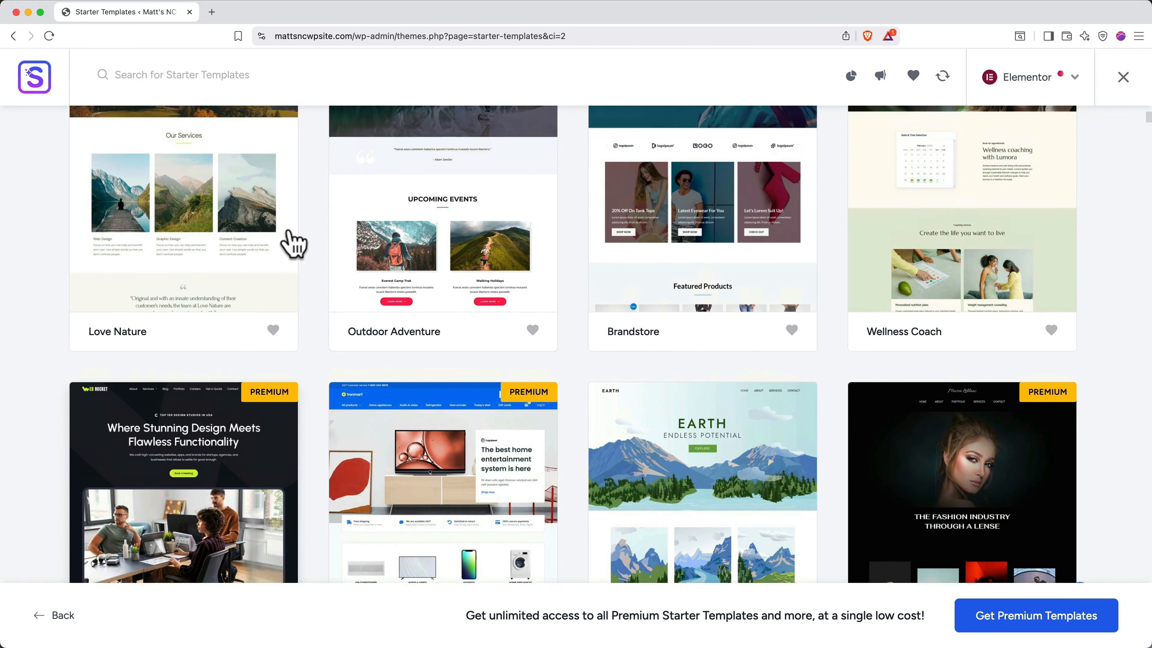
{"action": "scroll", "coordinate": [294, 243], "scroll_direction": "up", "scroll_amount": 2}
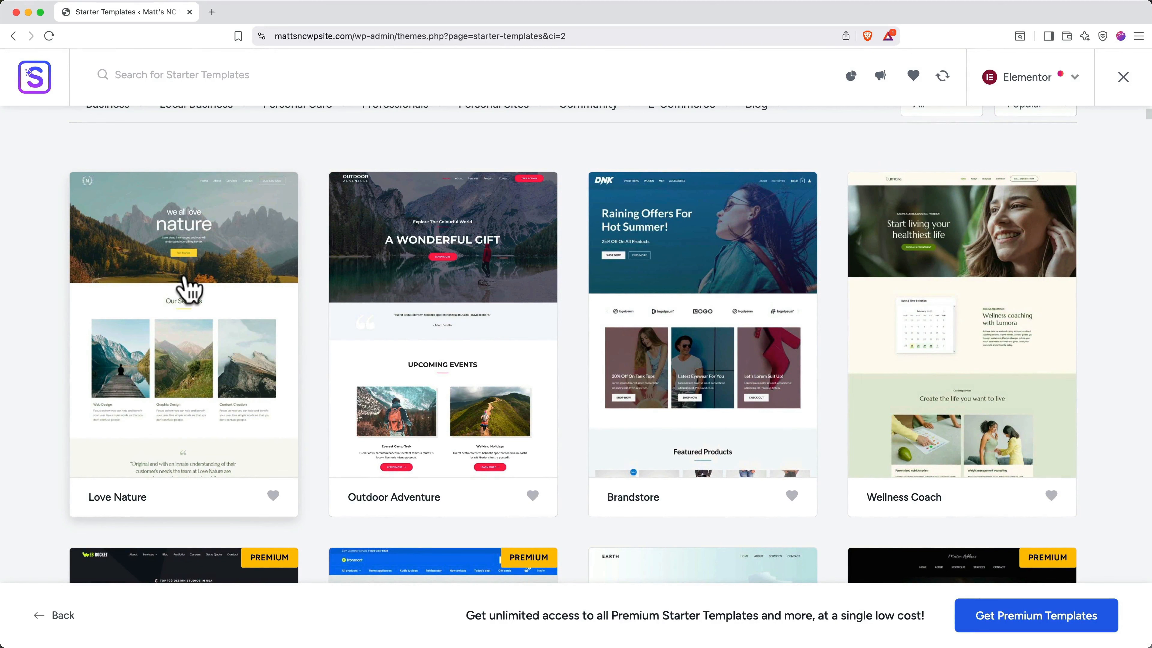
- Choose the Love Nature template and, after trying other pairs, settle on IBM Plex Serif & Inter fonts
{"action": "left_click", "coordinate": [189, 289]}
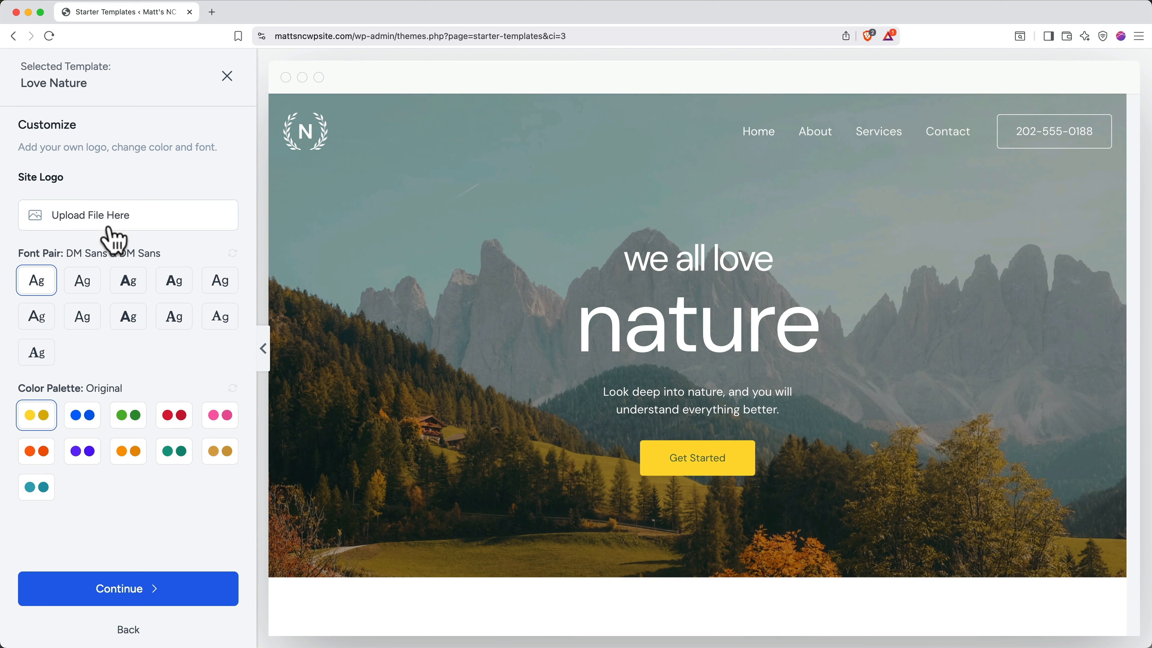
{"action": "left_click", "coordinate": [84, 285]}
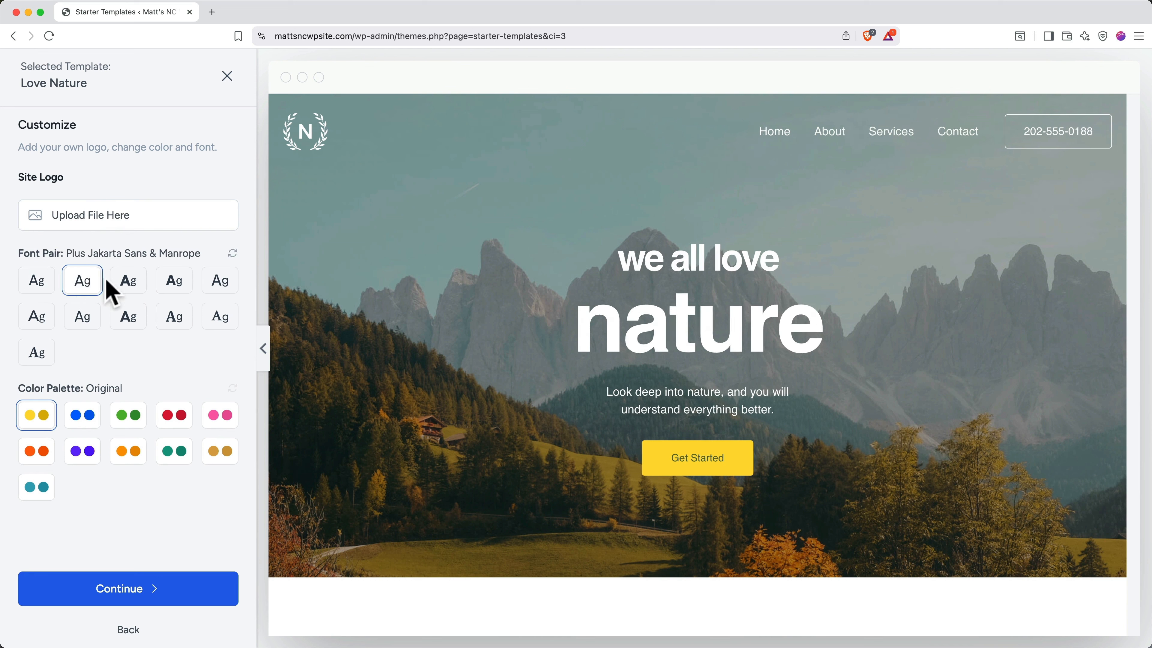
{"action": "left_click", "coordinate": [127, 285]}
{"action": "left_click", "coordinate": [174, 298]}
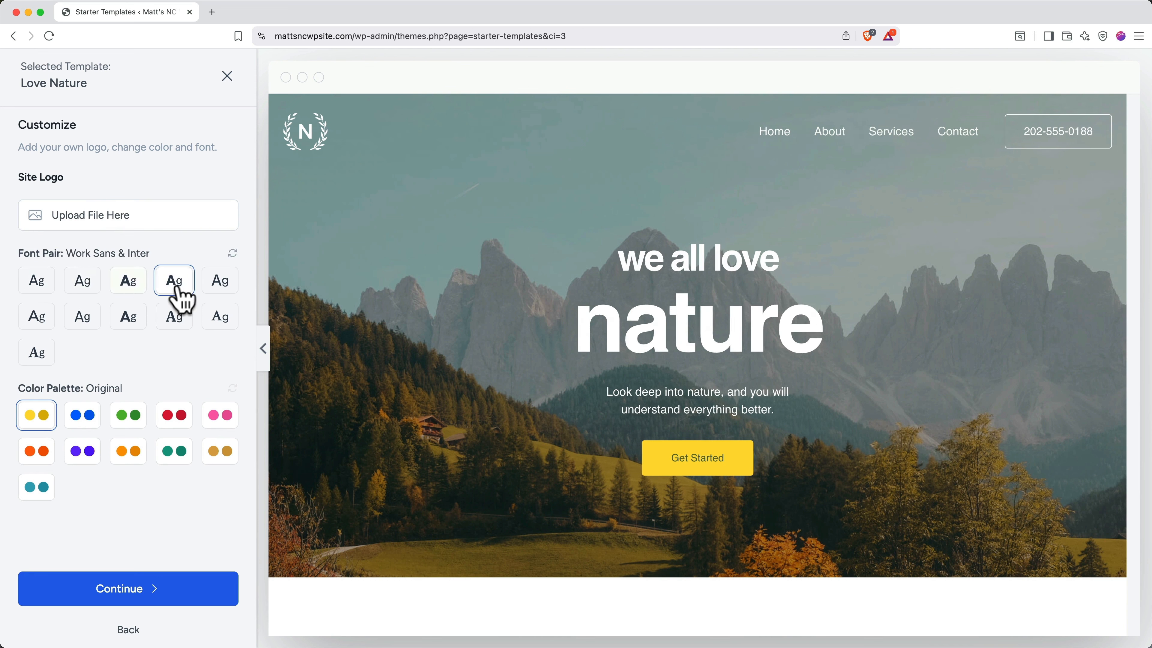
{"action": "left_click", "coordinate": [219, 298]}
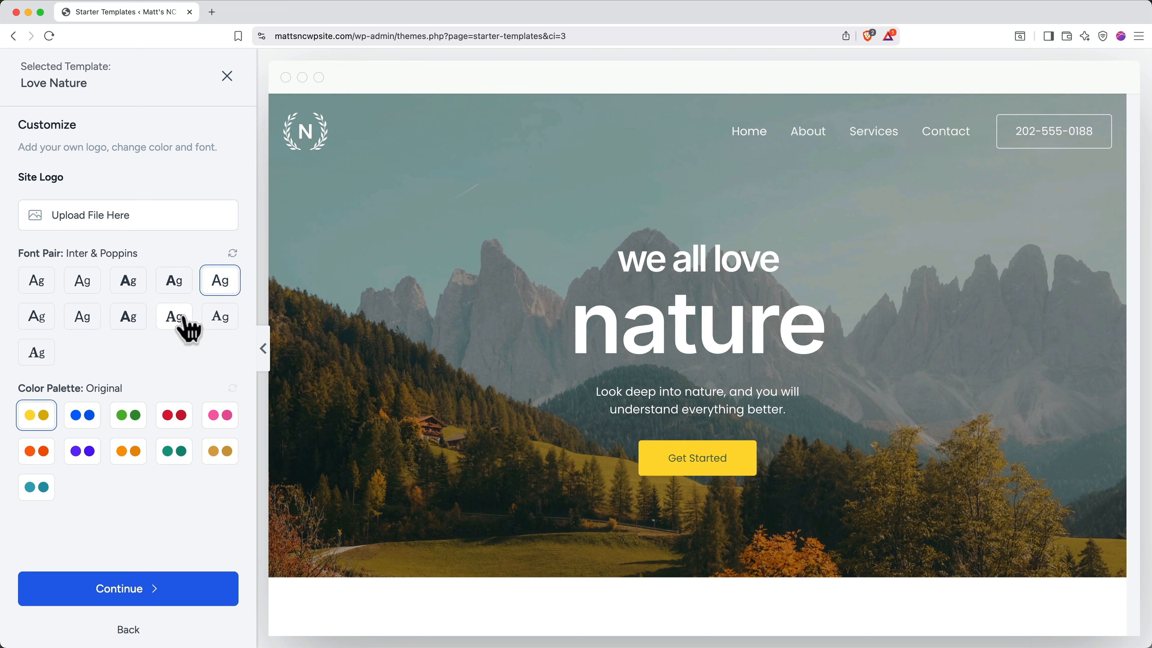
{"action": "left_click", "coordinate": [185, 324]}
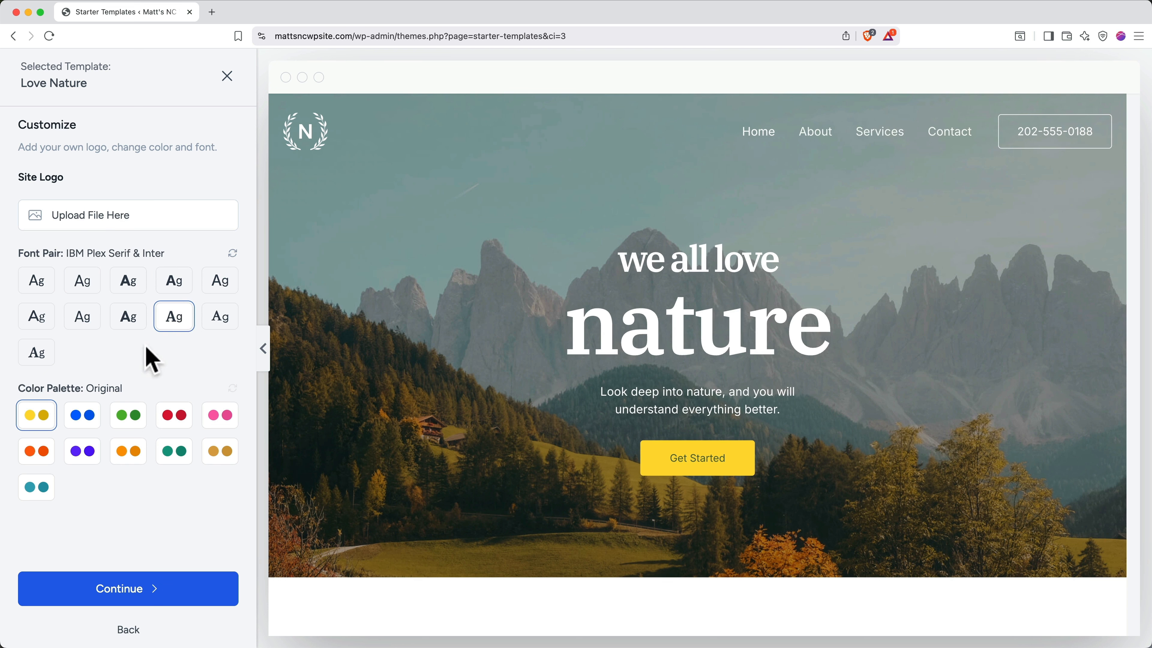
- Compare colour palettes, pick the gold Style 9 palette, and continue
{"action": "left_click", "coordinate": [83, 417]}
{"action": "left_click", "coordinate": [128, 419]}
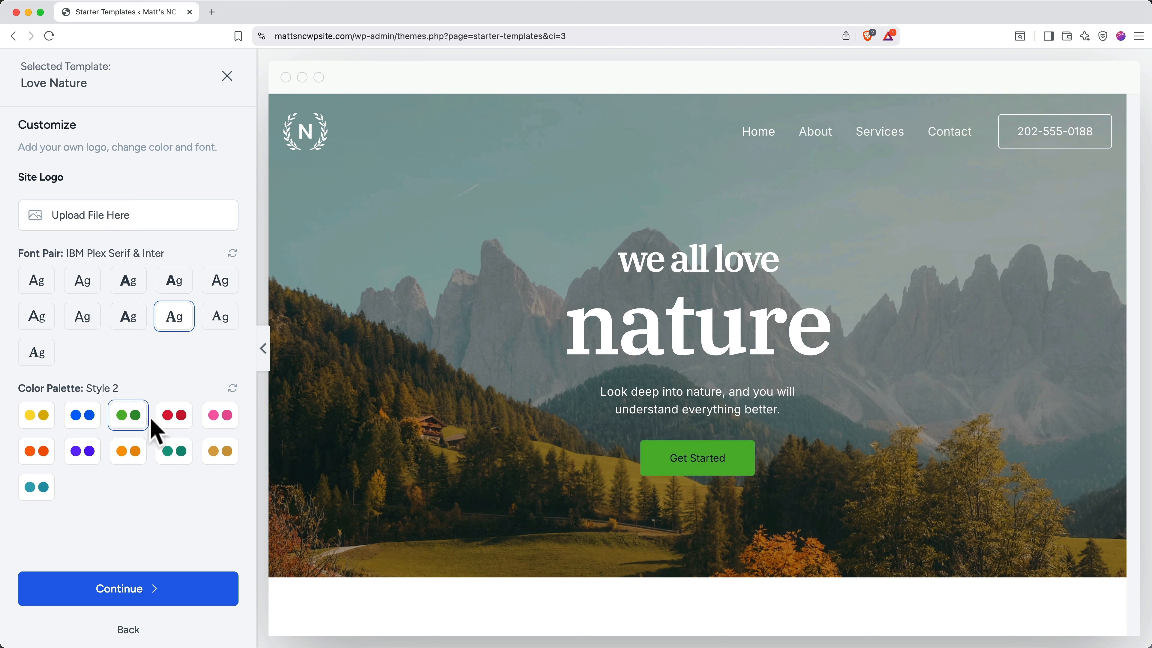
{"action": "left_click", "coordinate": [174, 420]}
{"action": "left_click", "coordinate": [222, 423]}
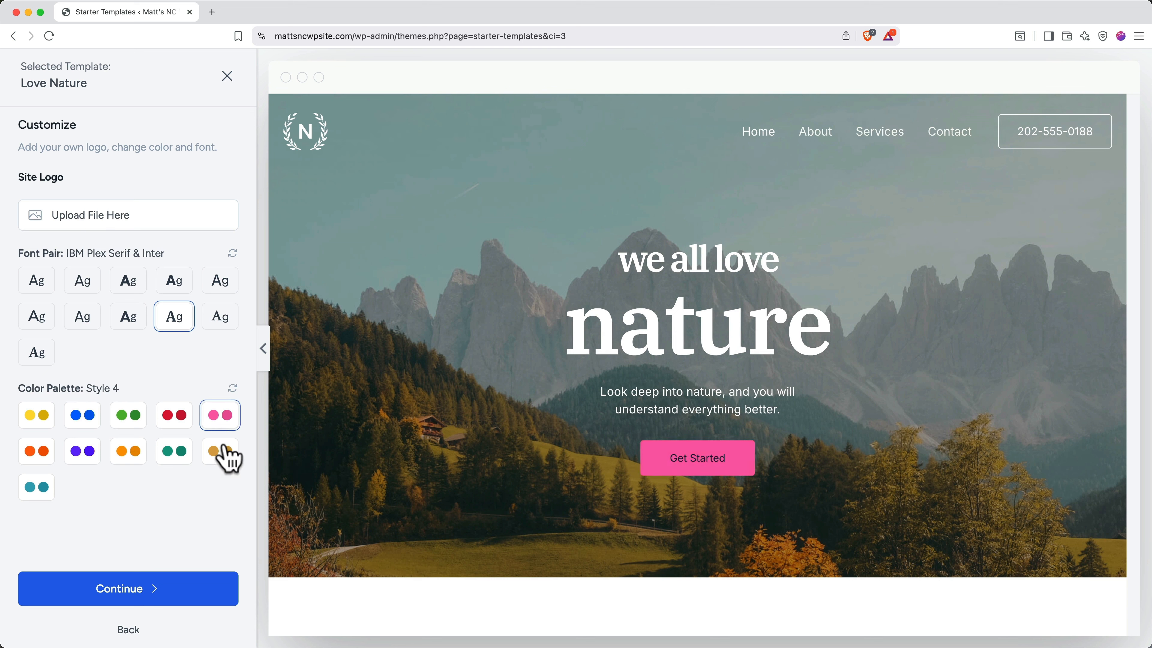
{"action": "left_click", "coordinate": [223, 453]}
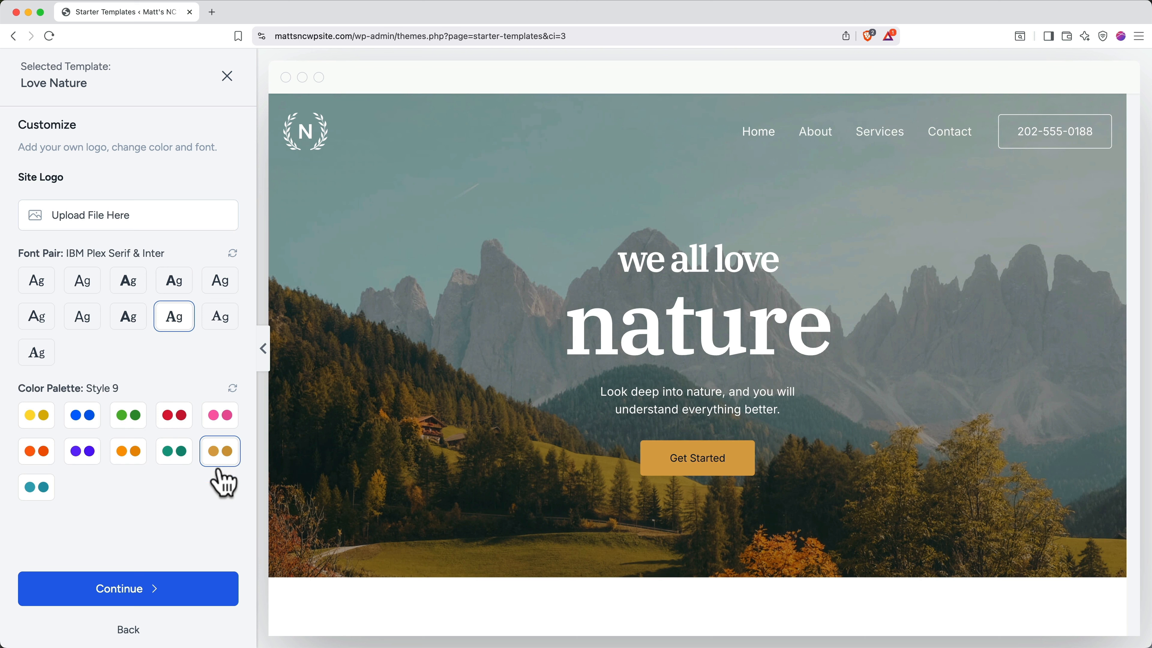
{"action": "left_click", "coordinate": [169, 590]}
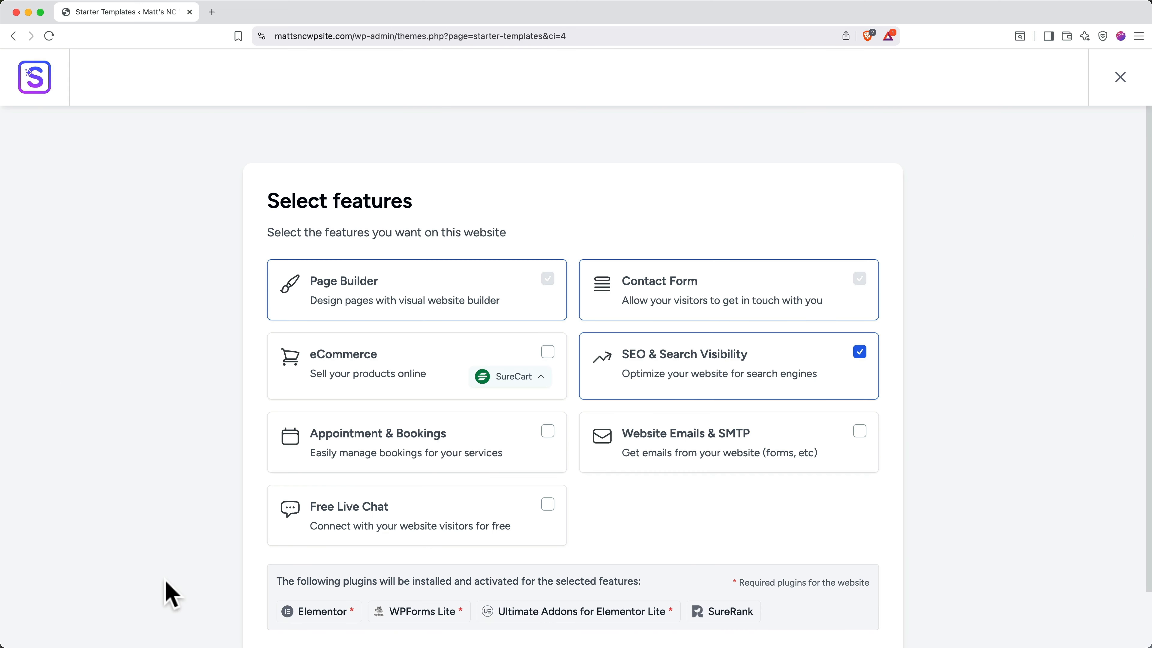
- Skip the extra features, acknowledge the settings overwrite, and build the website
{"action": "scroll", "coordinate": [164, 582], "scroll_direction": "down", "scroll_amount": 3}
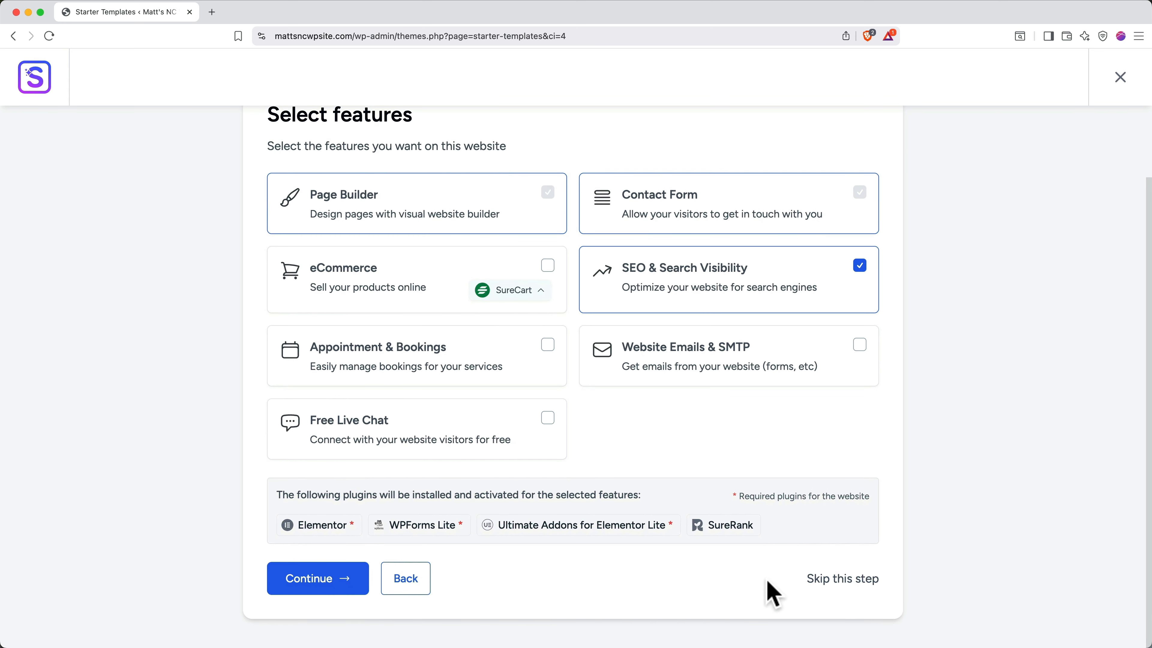
{"action": "left_click", "coordinate": [817, 581]}
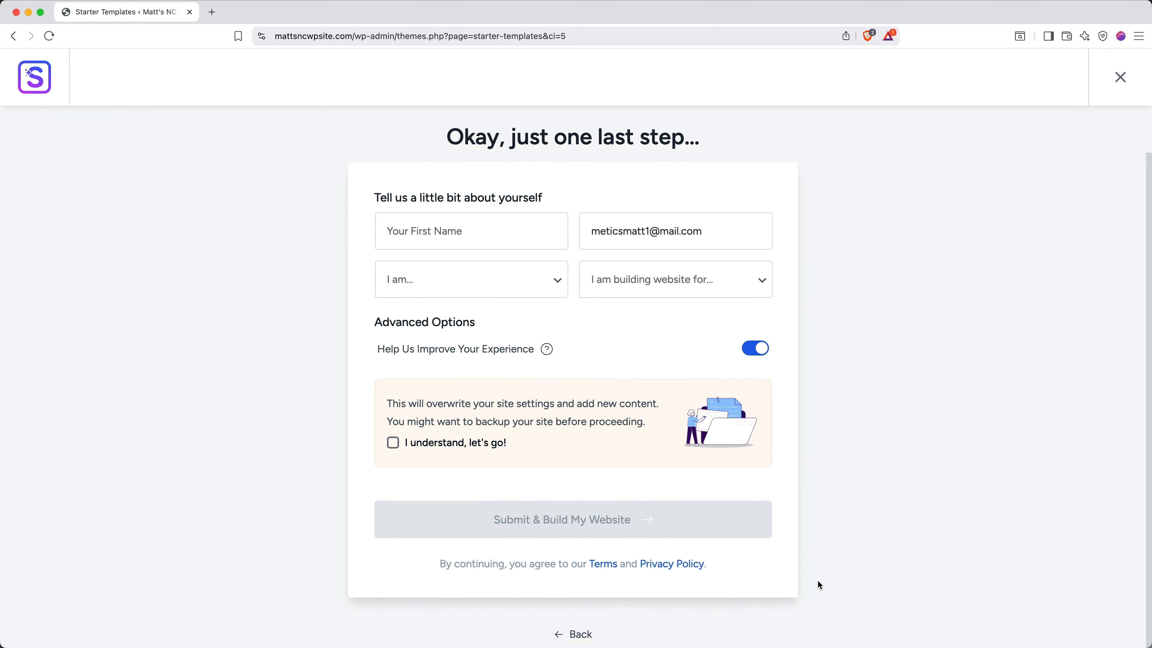
{"action": "left_click", "coordinate": [418, 447]}
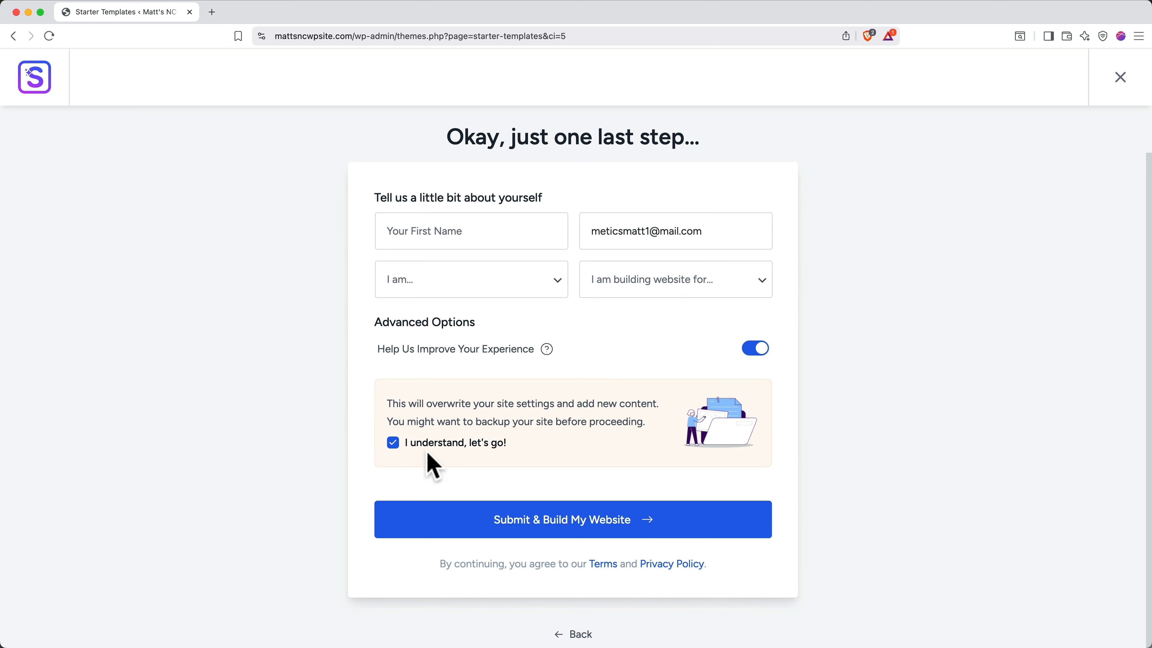
{"action": "left_click", "coordinate": [453, 521]}
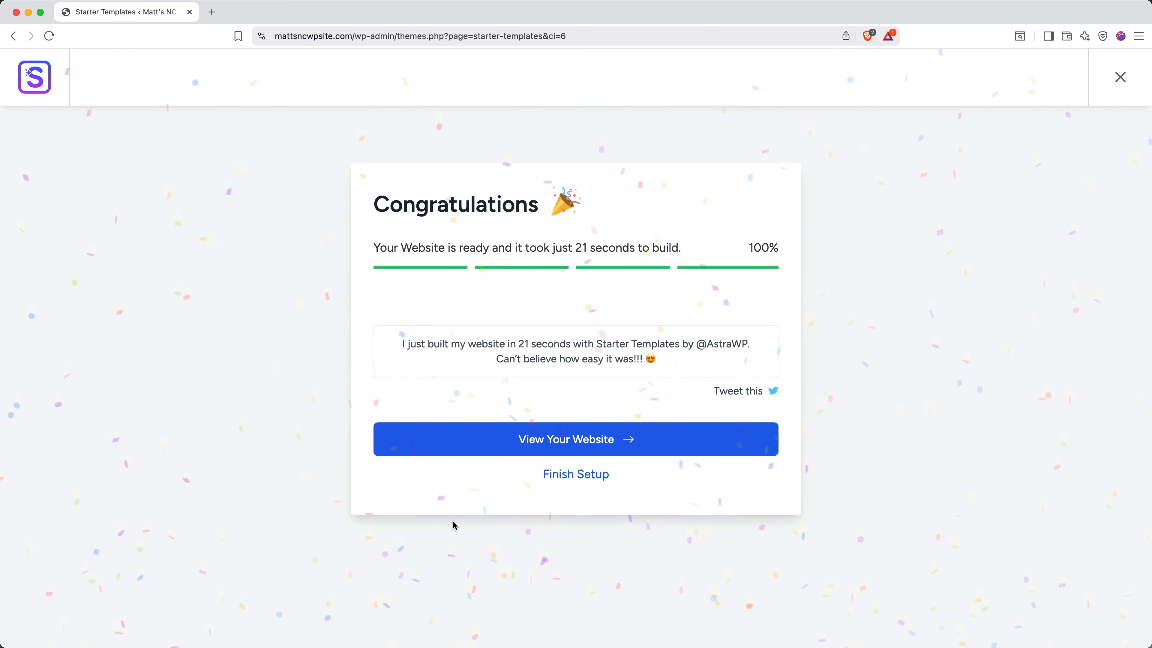
- View the built Love Nature site, close the setup tab, and edit Home with Elementor
{"action": "left_click", "coordinate": [491, 450]}
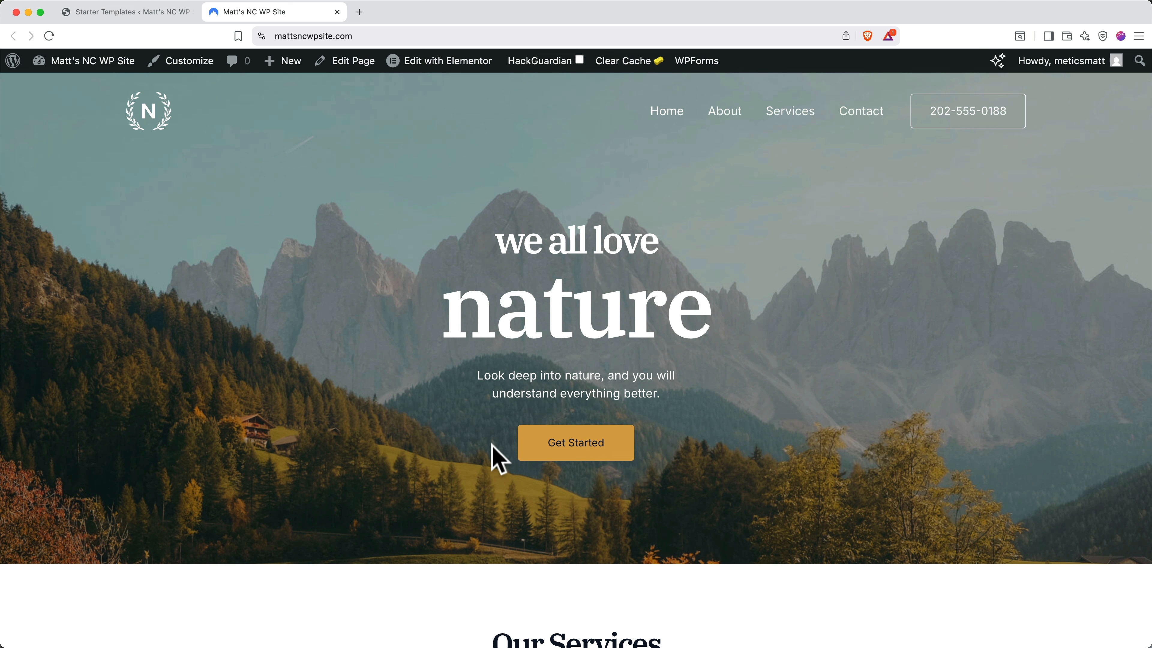
{"action": "left_click", "coordinate": [190, 11]}
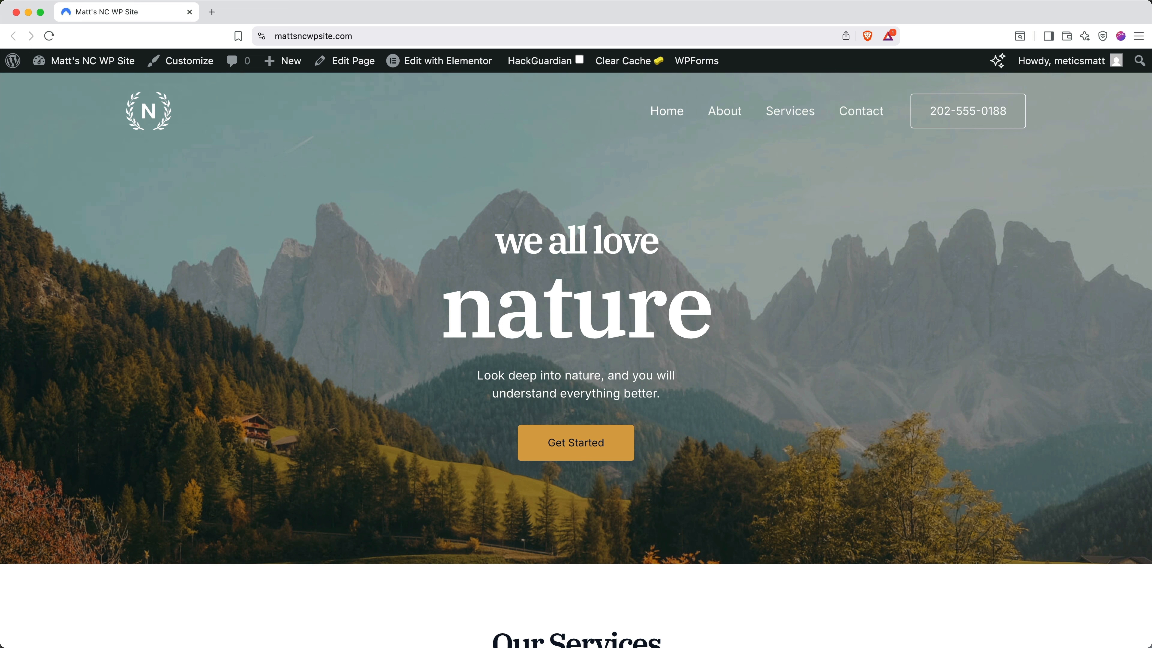
{"action": "left_click", "coordinate": [458, 64]}
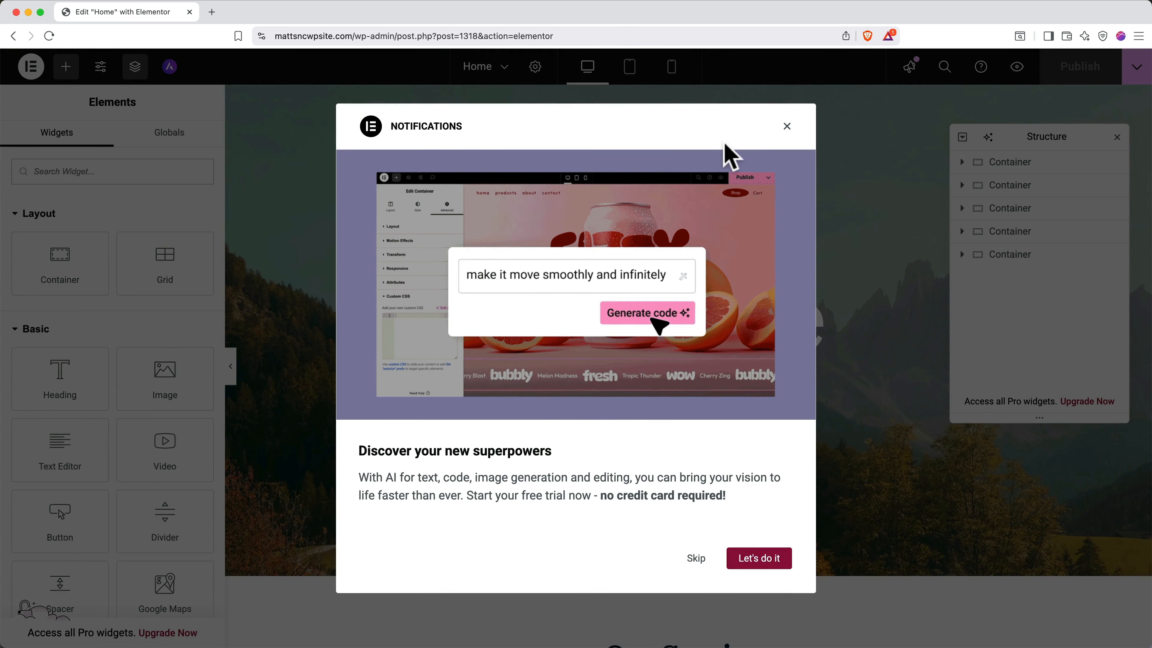
- Close the Elementor Notifications announcement
{"action": "left_click", "coordinate": [788, 126]}
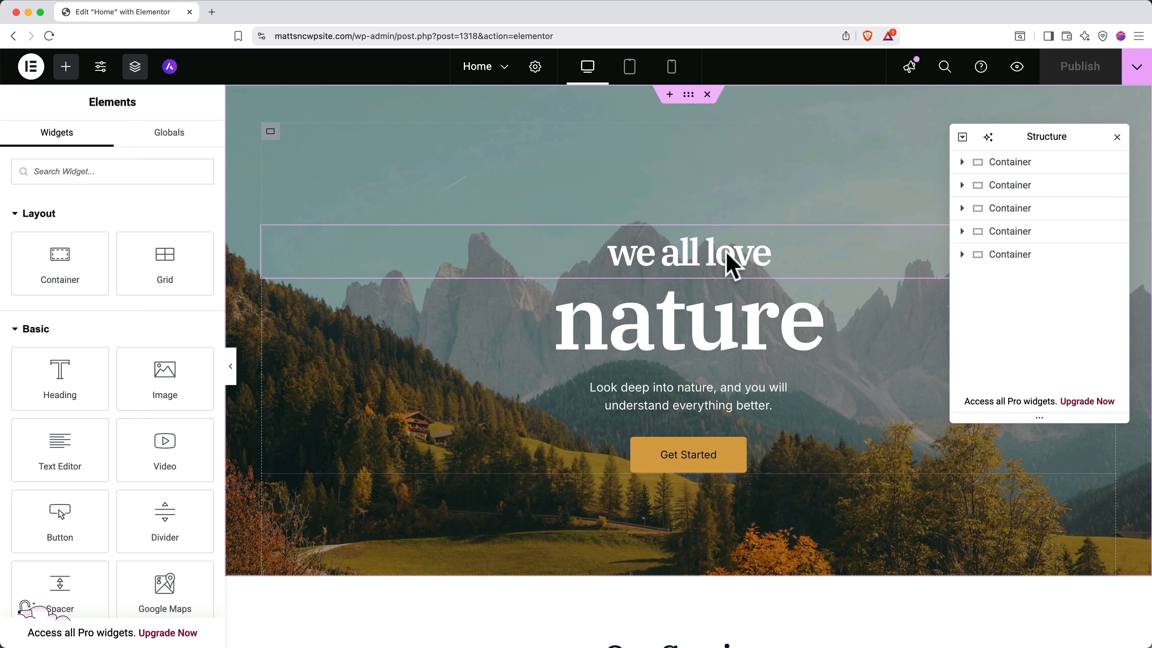
- Expand the hero containers in the Navigator and select each container, heading and paragraph
{"action": "left_click", "coordinate": [963, 164]}
{"action": "left_click", "coordinate": [967, 185]}
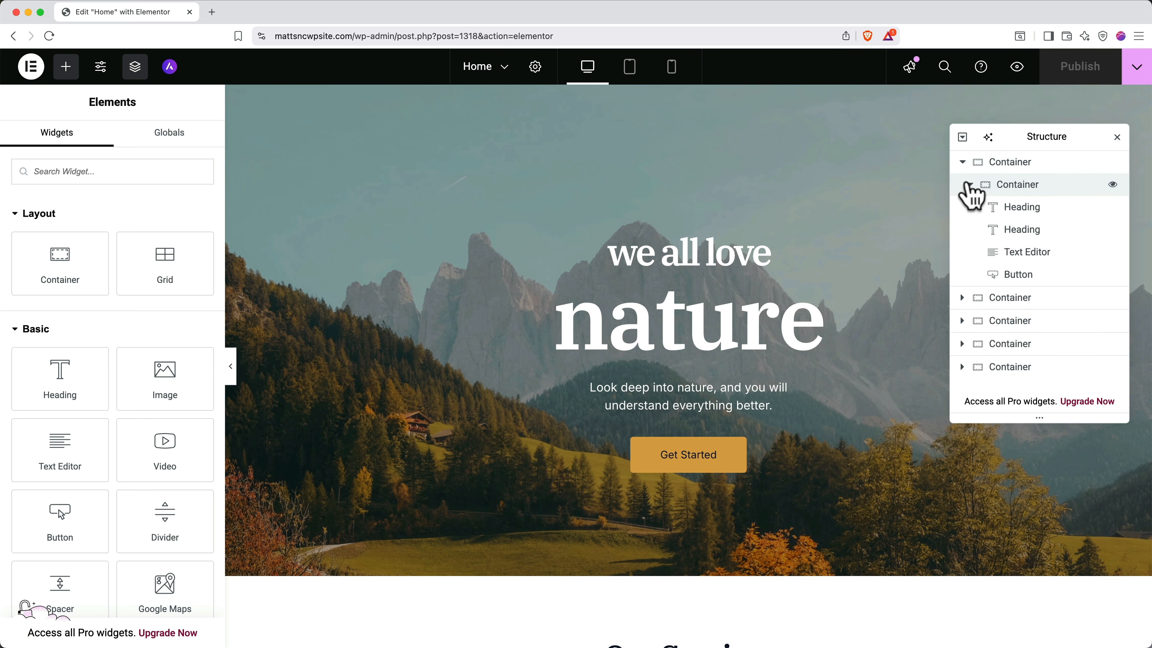
{"action": "left_click", "coordinate": [998, 168]}
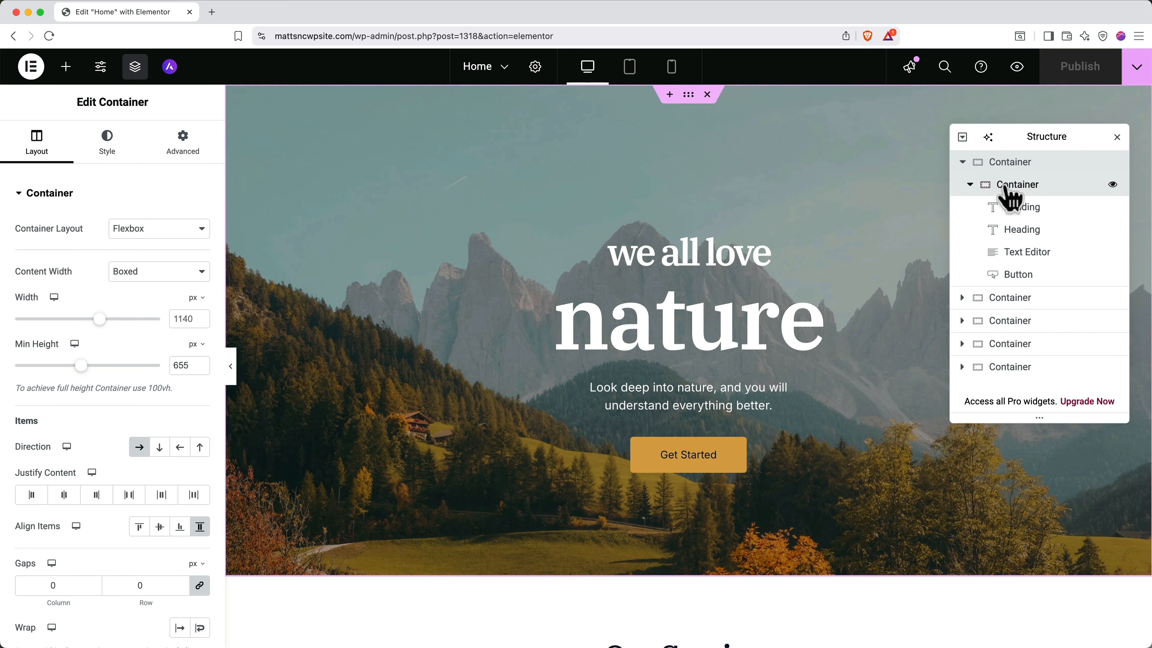
{"action": "left_click", "coordinate": [1006, 186]}
{"action": "left_click", "coordinate": [1016, 216]}
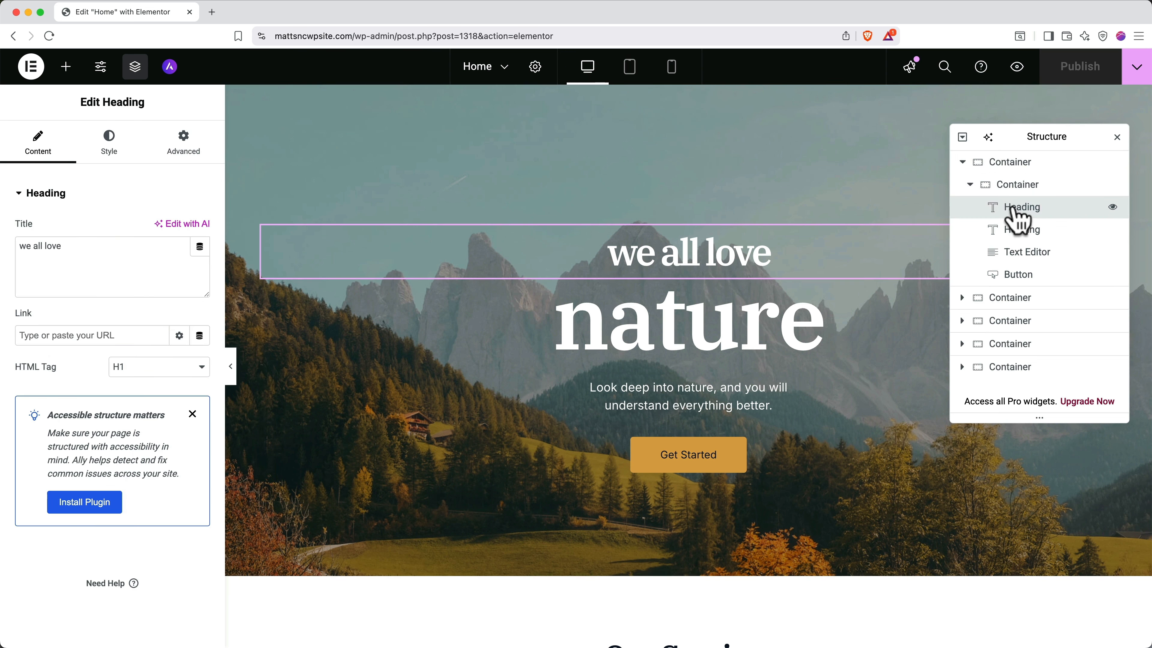
{"action": "left_click", "coordinate": [1018, 230]}
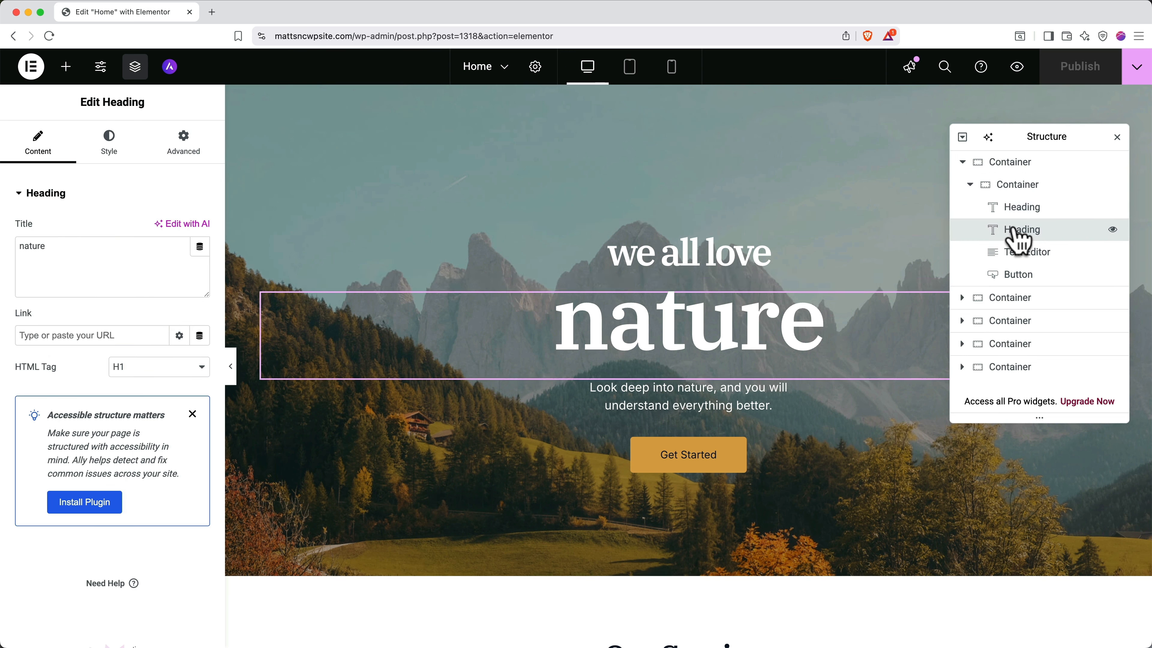
{"action": "left_click", "coordinate": [1018, 245]}
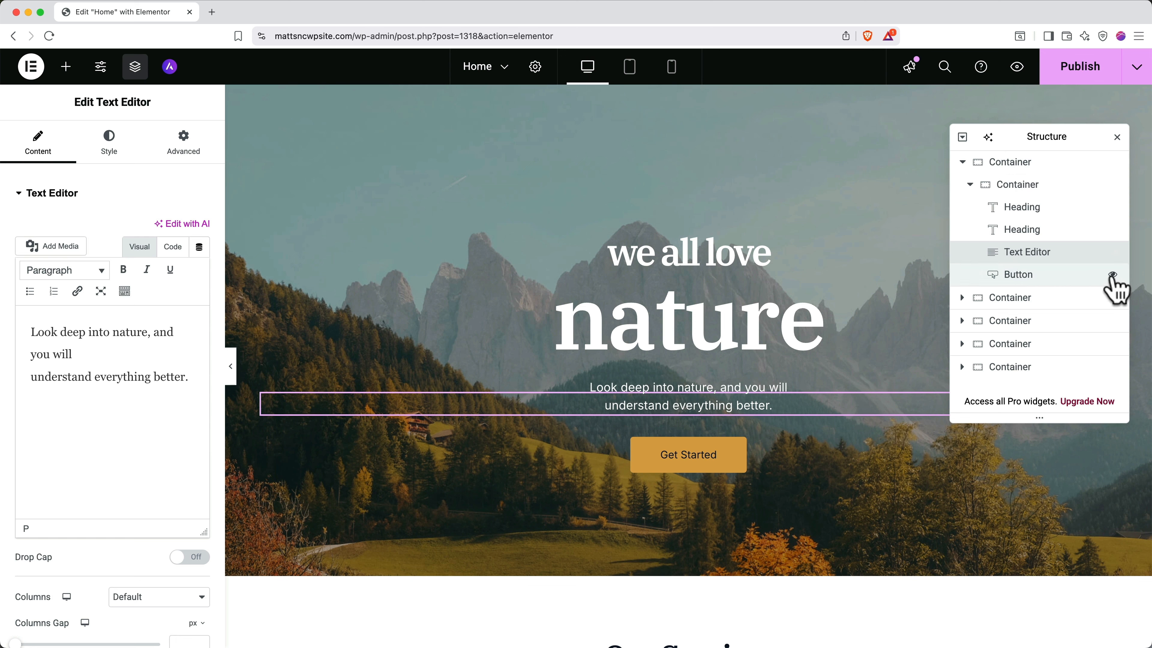
- Toggle visibility of the Get Started button and hero section, leave both visible, then close the Navigator
{"action": "left_click", "coordinate": [1113, 275]}
{"action": "left_click", "coordinate": [1112, 275]}
{"action": "left_click", "coordinate": [1113, 275]}
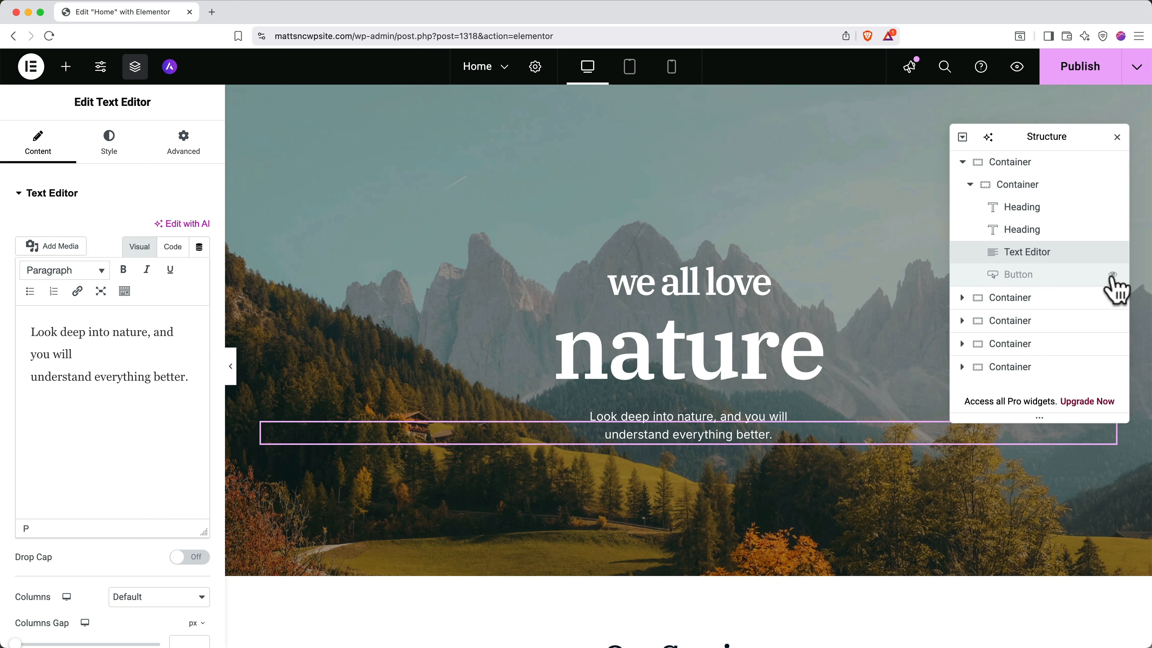
{"action": "left_click", "coordinate": [1113, 276]}
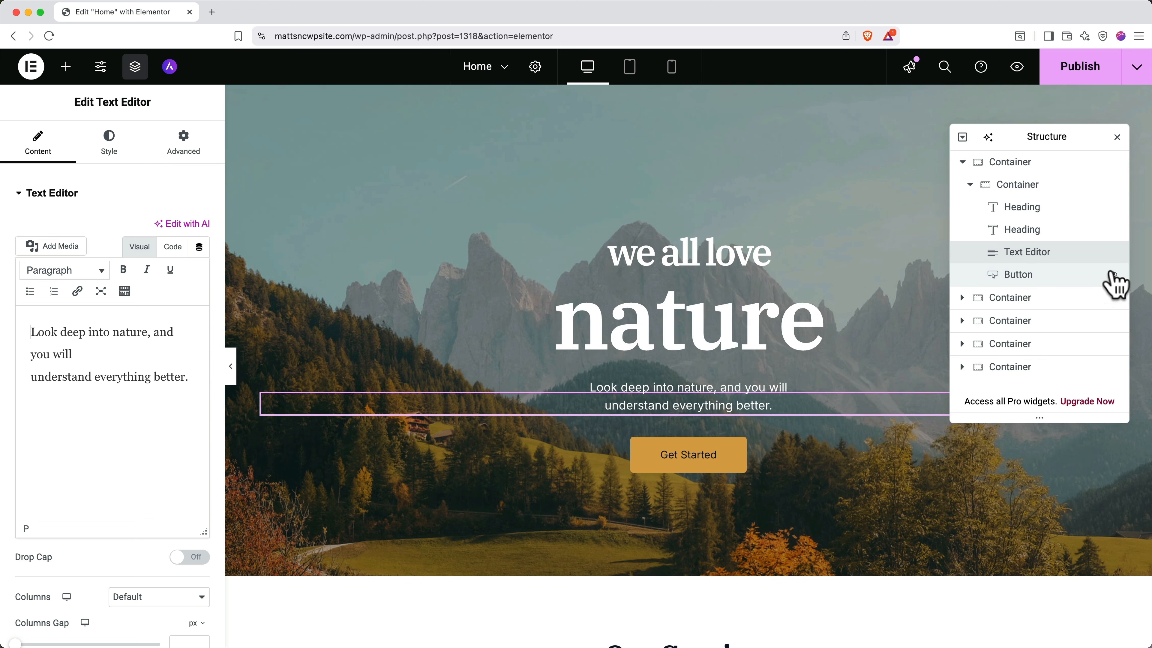
{"action": "left_click", "coordinate": [1113, 164]}
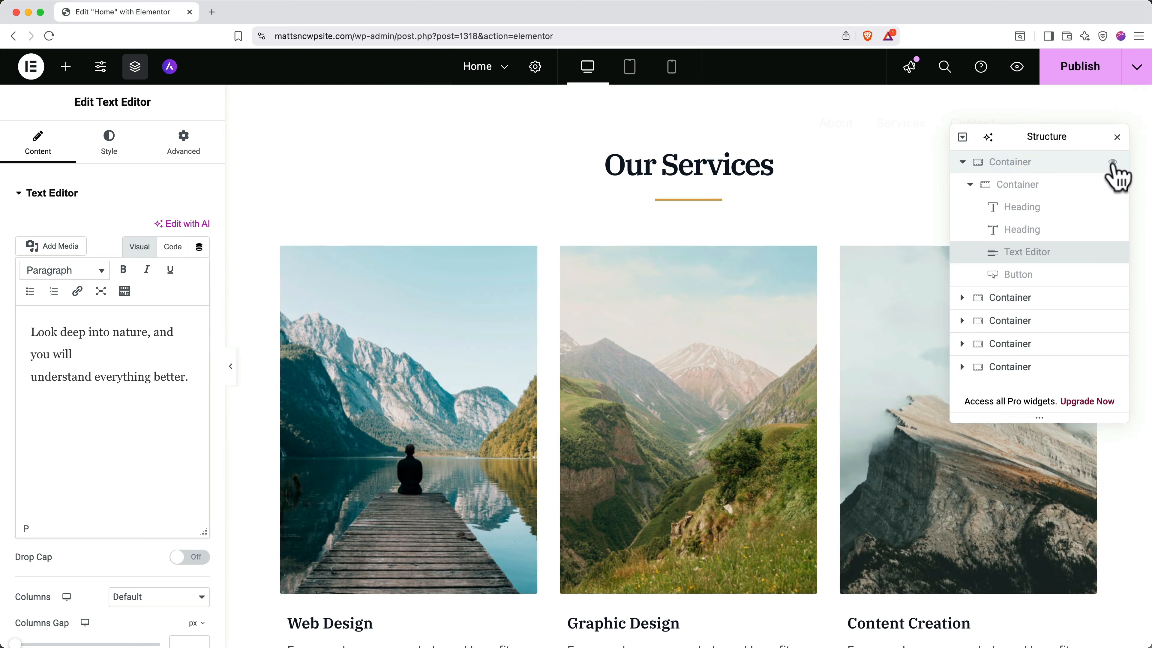
{"action": "left_click", "coordinate": [1113, 163]}
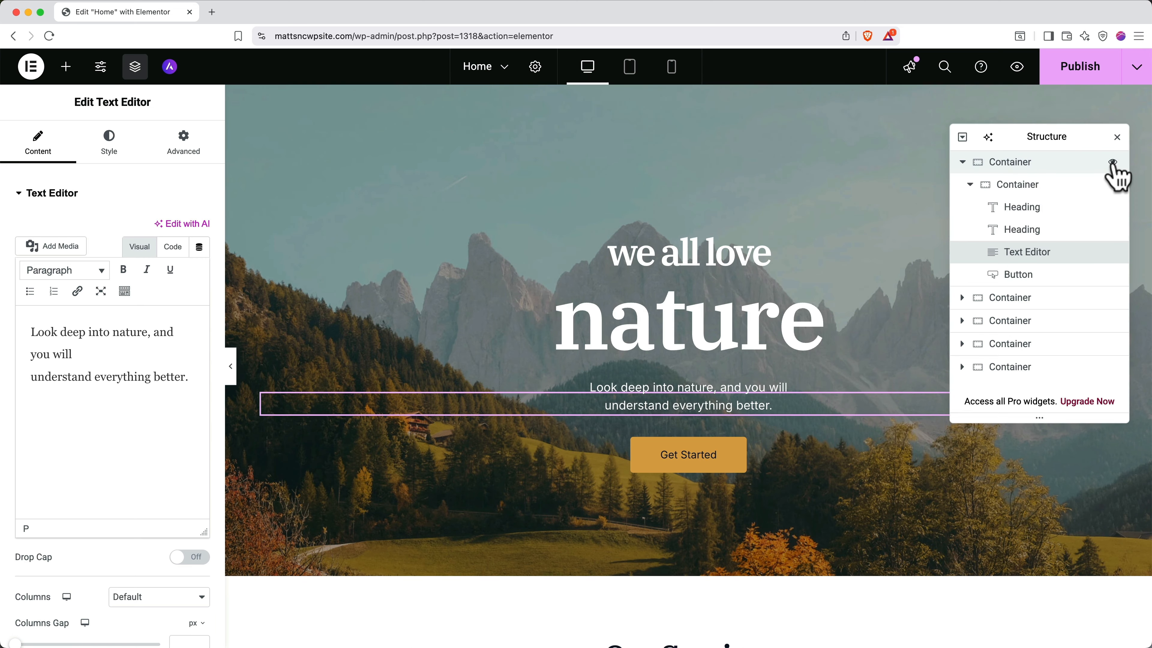
{"action": "left_click", "coordinate": [1117, 137]}
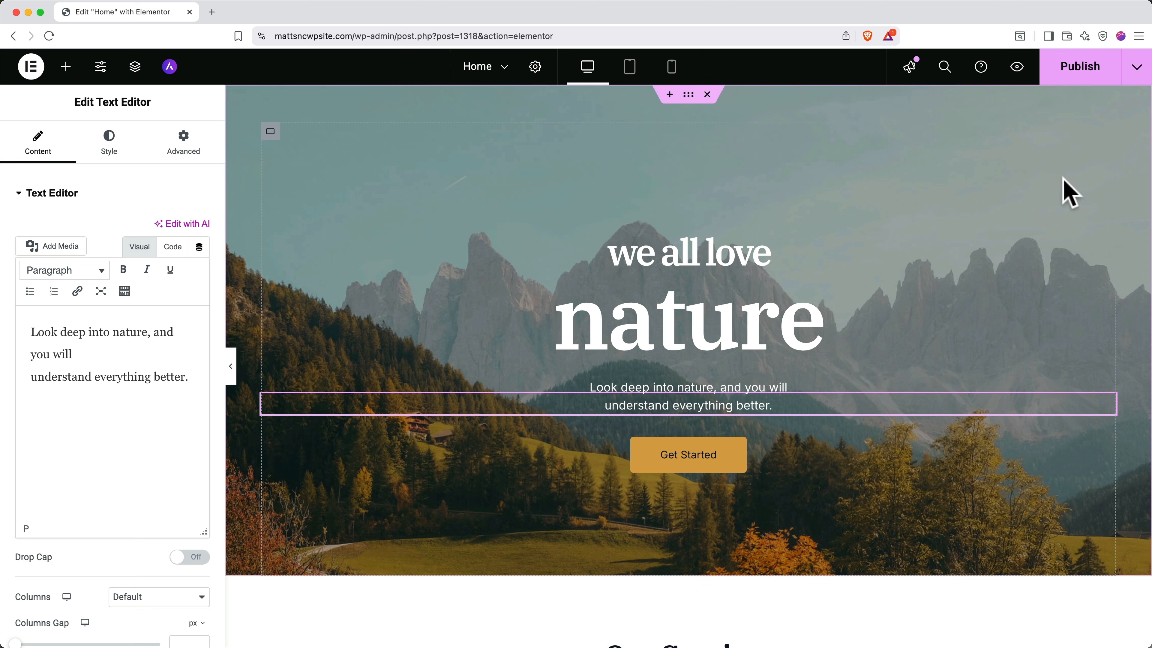
{"action": "scroll", "coordinate": [846, 393], "scroll_direction": "down", "scroll_amount": 1}
{"action": "scroll", "coordinate": [846, 383], "scroll_direction": "down", "scroll_amount": 5}
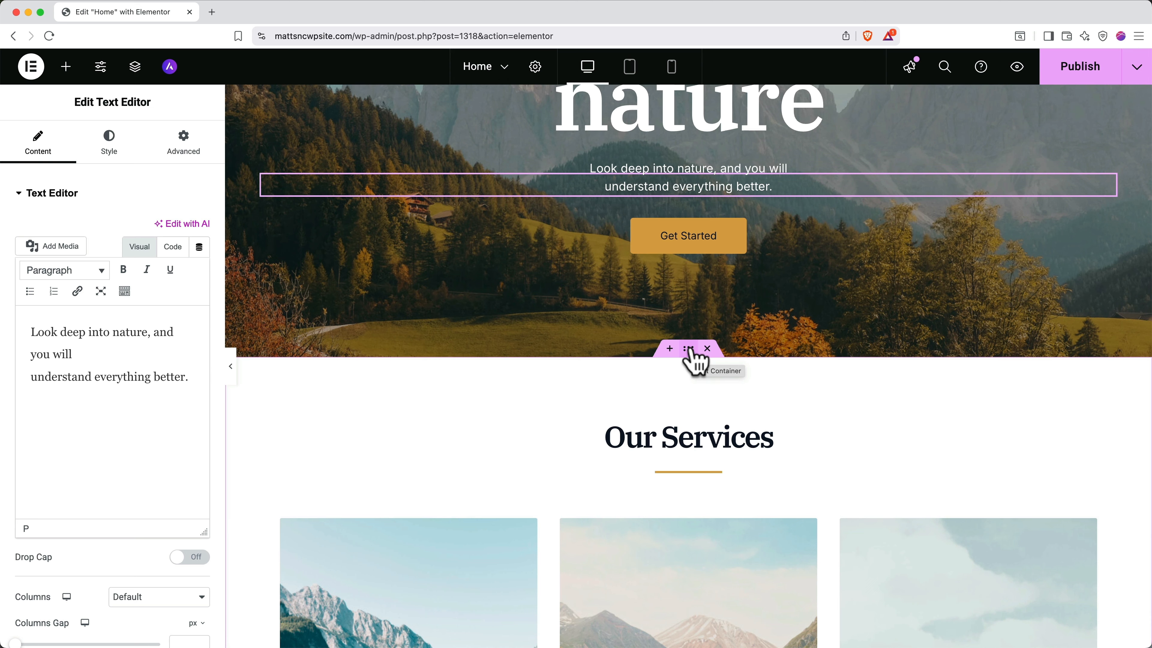
{"action": "left_click_drag", "start_coordinate": [688, 349], "coordinate": [675, 370]}
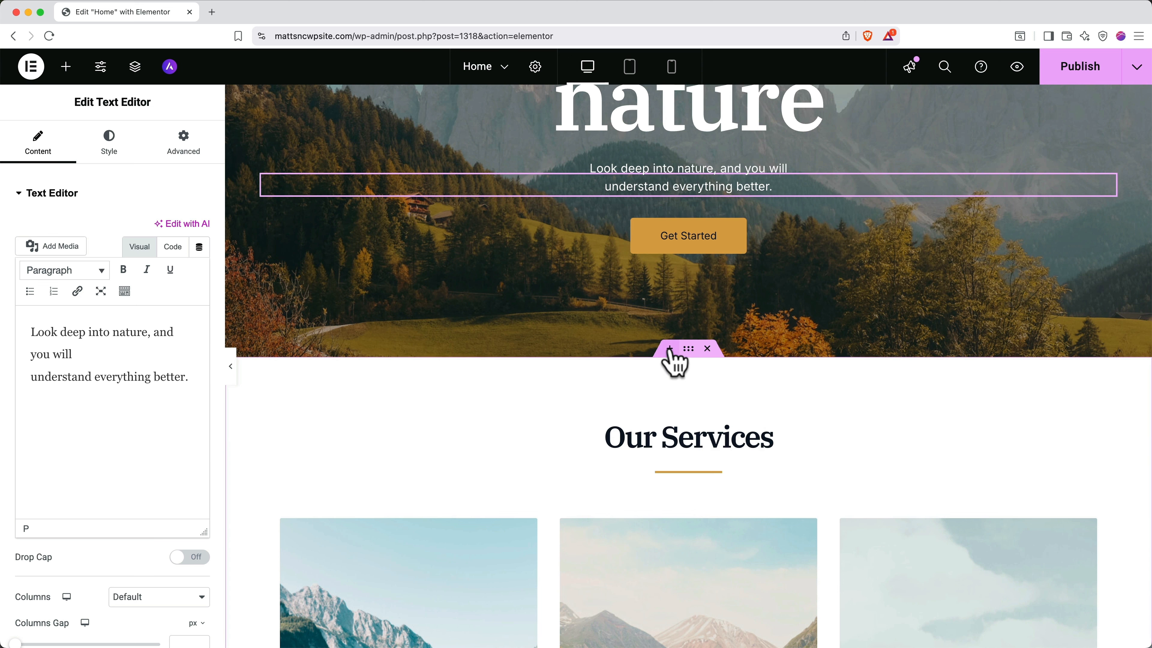
{"action": "left_click", "coordinate": [669, 350]}
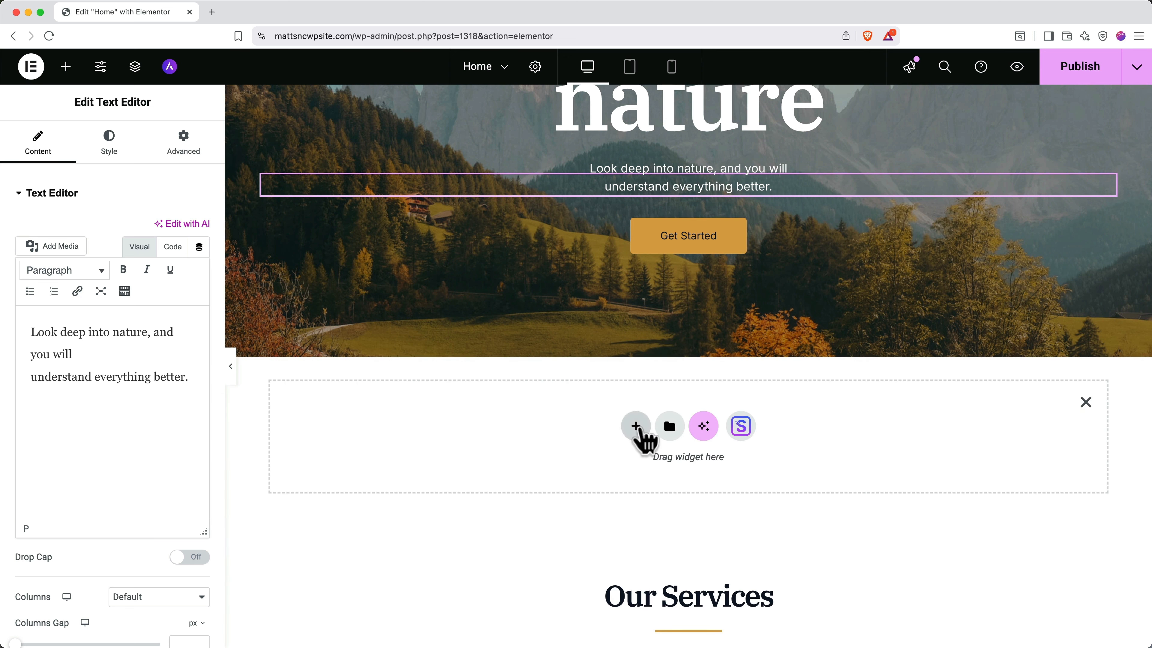
{"action": "left_click", "coordinate": [636, 426]}
{"action": "left_click", "coordinate": [641, 474]}
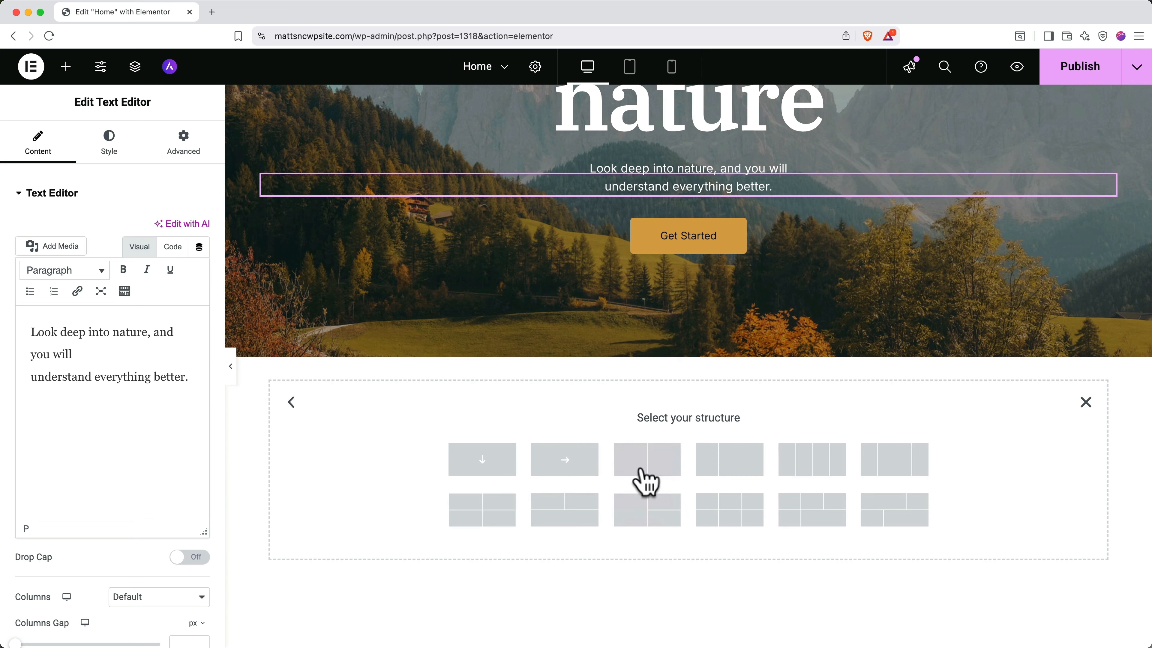
{"action": "left_click", "coordinate": [723, 467]}
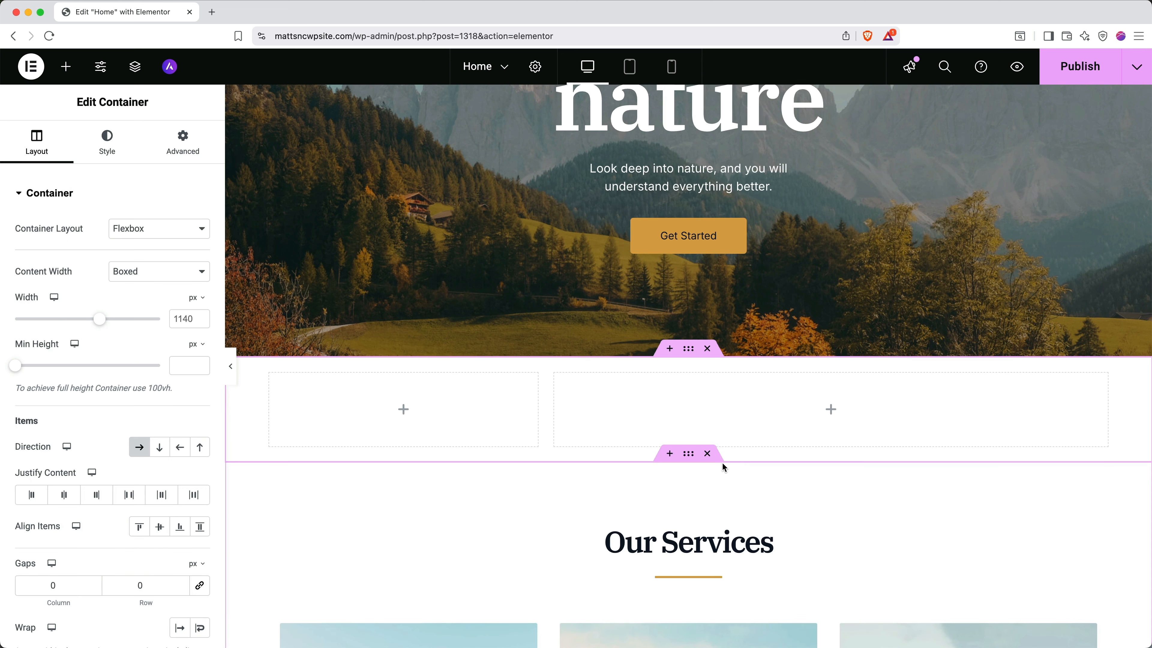
{"action": "left_click", "coordinate": [708, 350]}
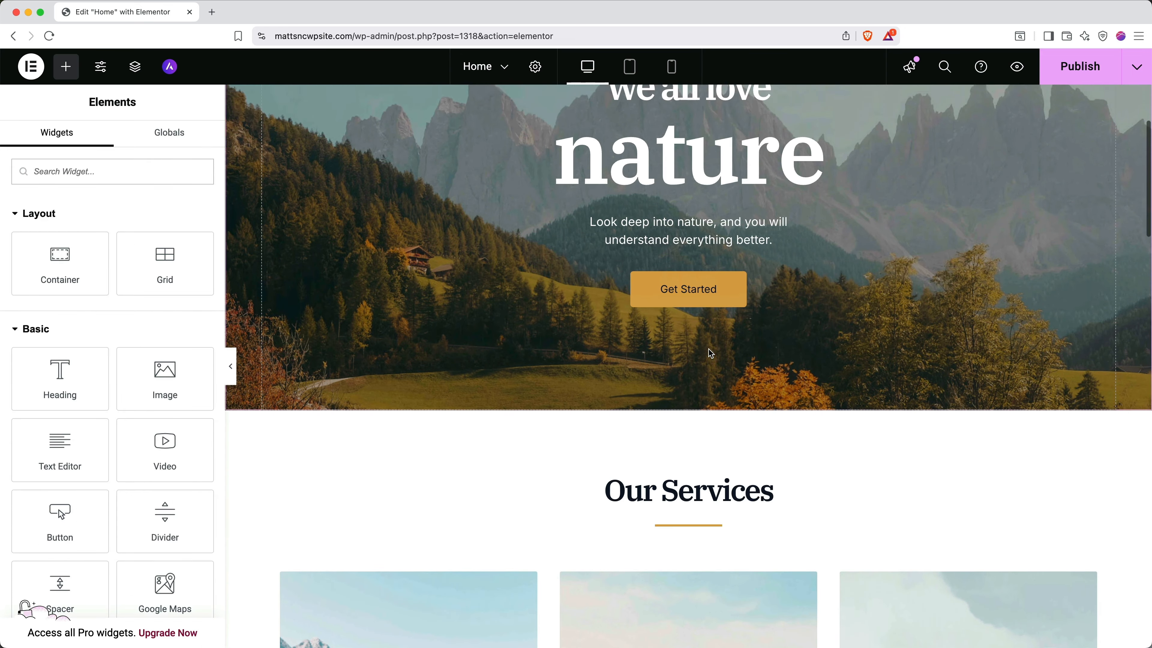
- Change the 'we all love' hero heading to 'I Love'
{"action": "scroll", "coordinate": [710, 353], "scroll_direction": "up", "scroll_amount": 5}
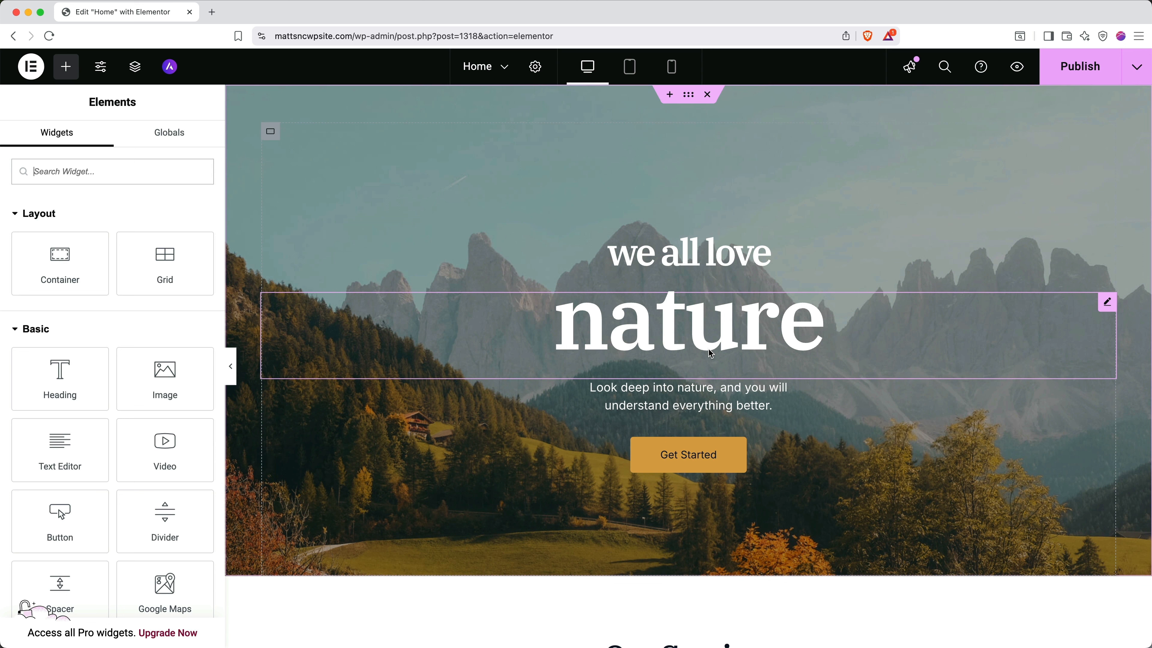
{"action": "left_click", "coordinate": [708, 259]}
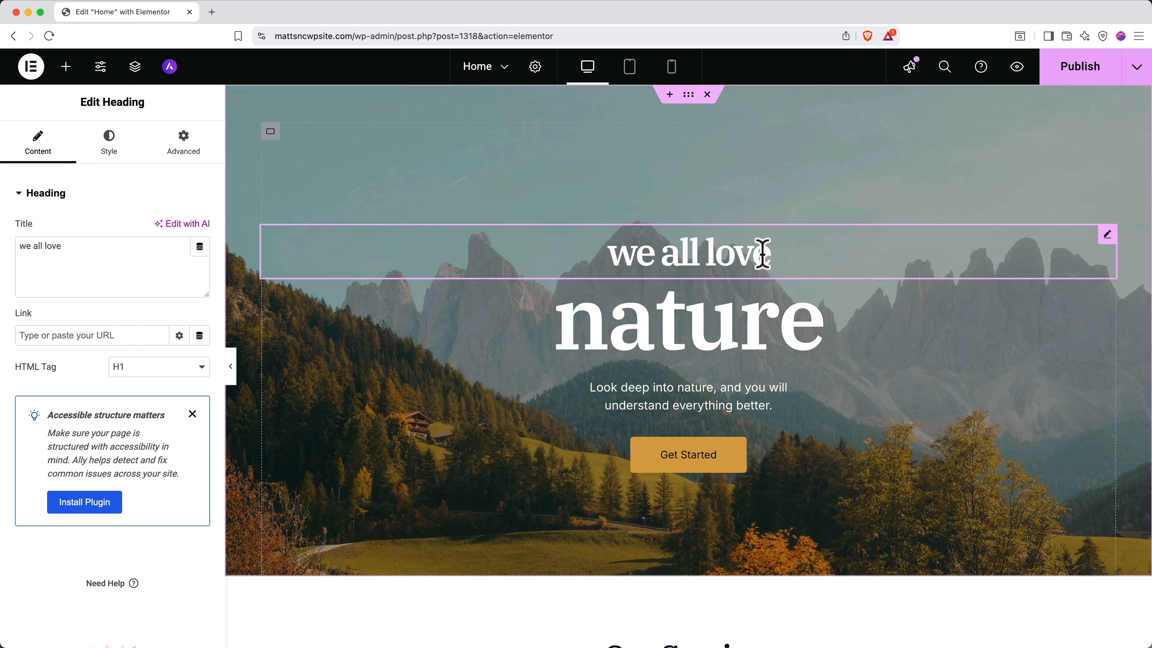
{"action": "triple_click", "coordinate": [764, 253]}
{"action": "type", "text": "I Love"}
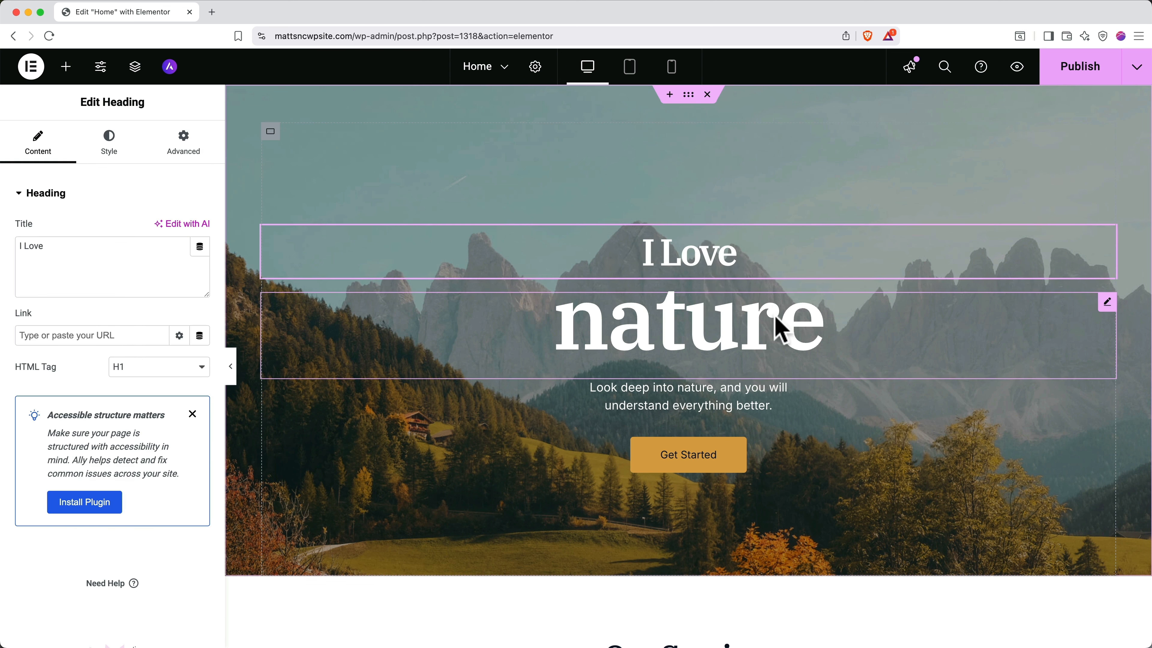
- Replace the 'nature' heading with 'The Mountains'
{"action": "left_click", "coordinate": [781, 330]}
{"action": "double_click", "coordinate": [781, 330]}
{"action": "type", "text": "The Mountains"}
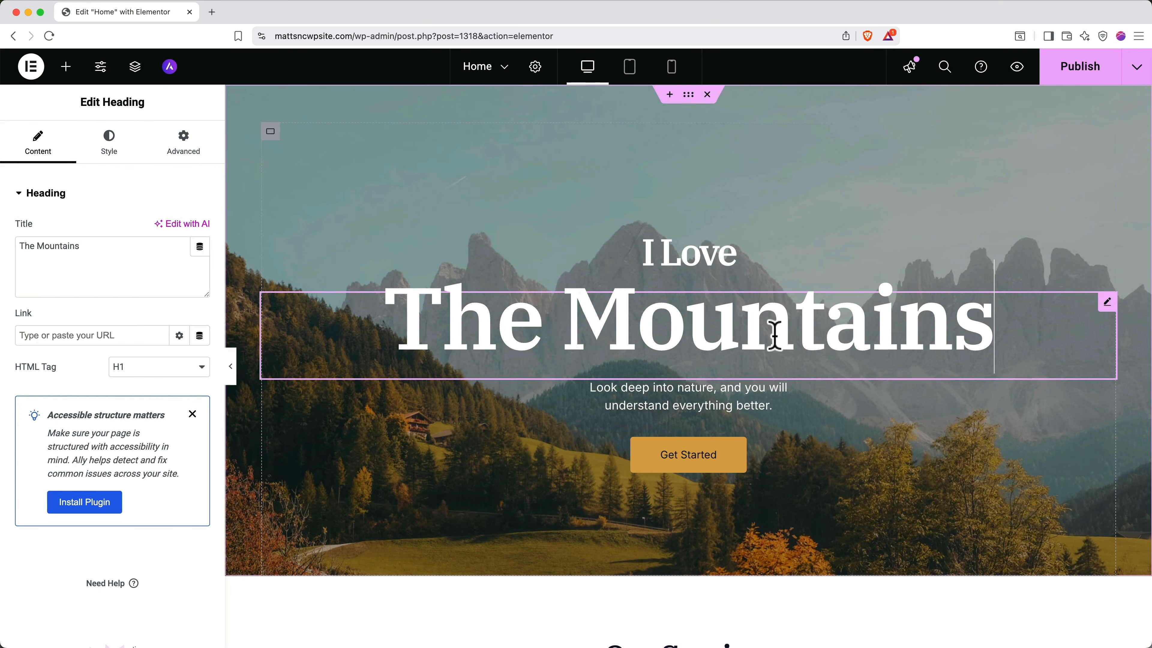
{"action": "left_click", "coordinate": [707, 462]}
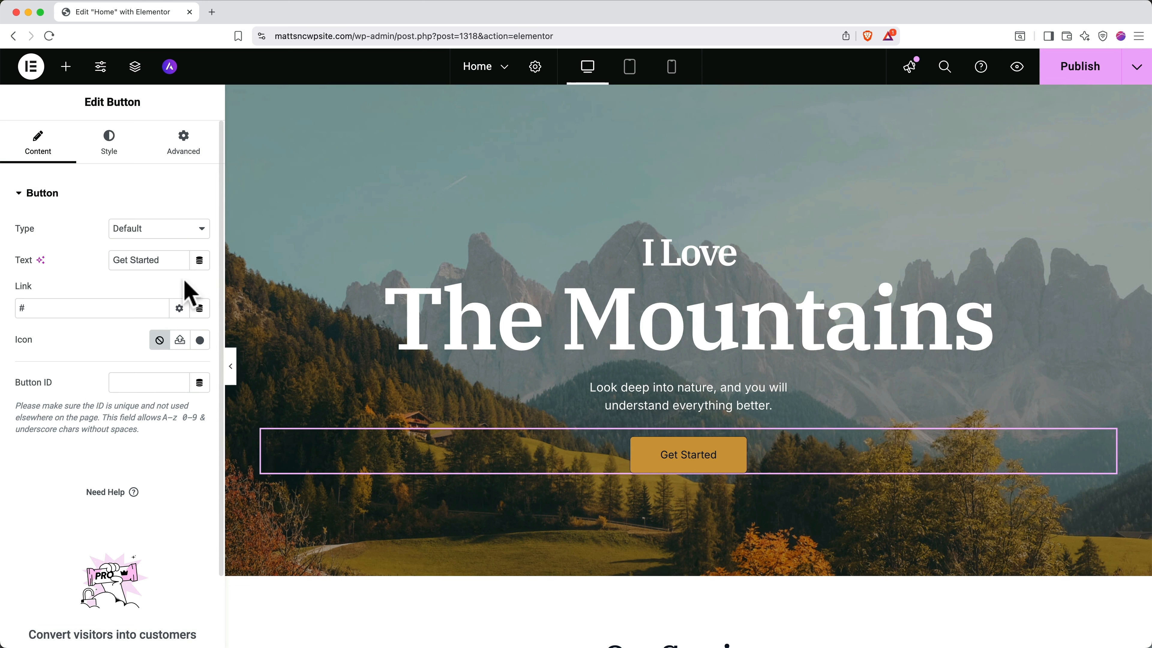
- Change the hero button text to 'Reach Out!' and link it to the /contact/ page
{"action": "triple_click", "coordinate": [160, 259]}
{"action": "type", "text": "Reach"}
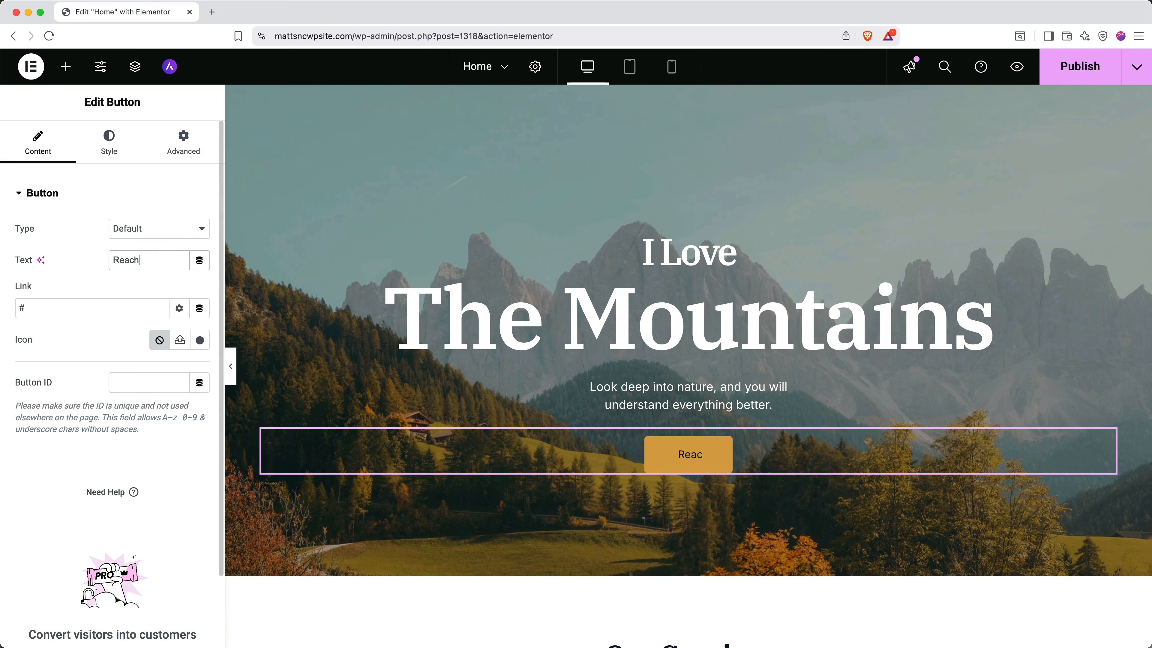
{"action": "type", "text": " Out!"}
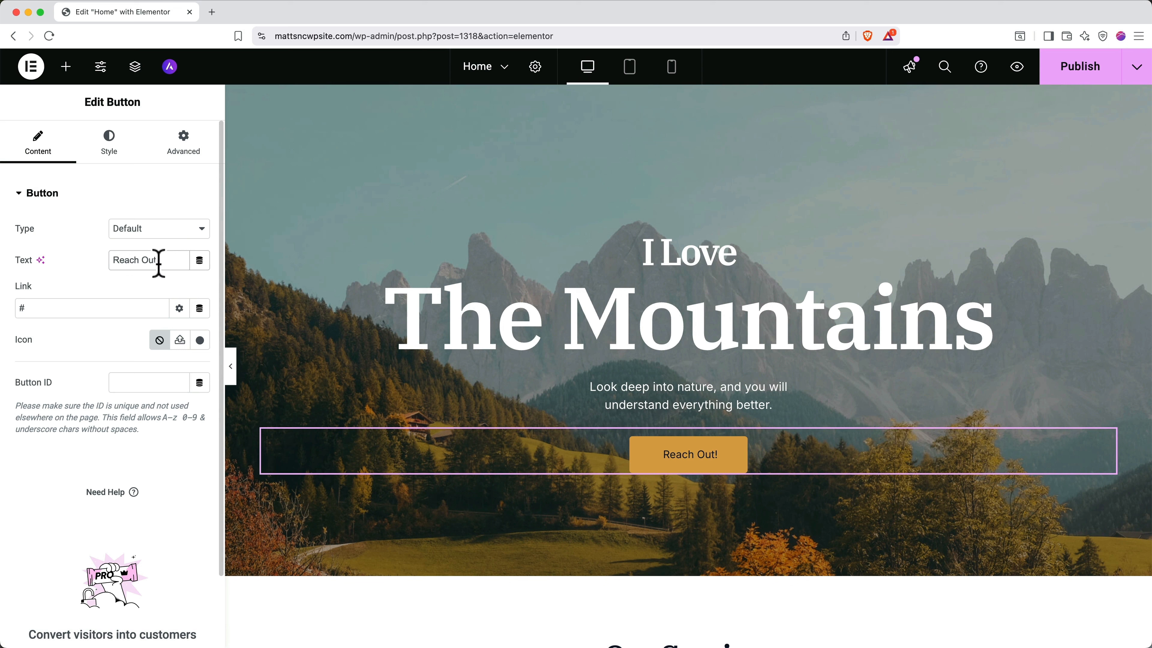
{"action": "left_click", "coordinate": [119, 307]}
{"action": "key", "text": "BackSpace"}
{"action": "type", "text": "contac"}
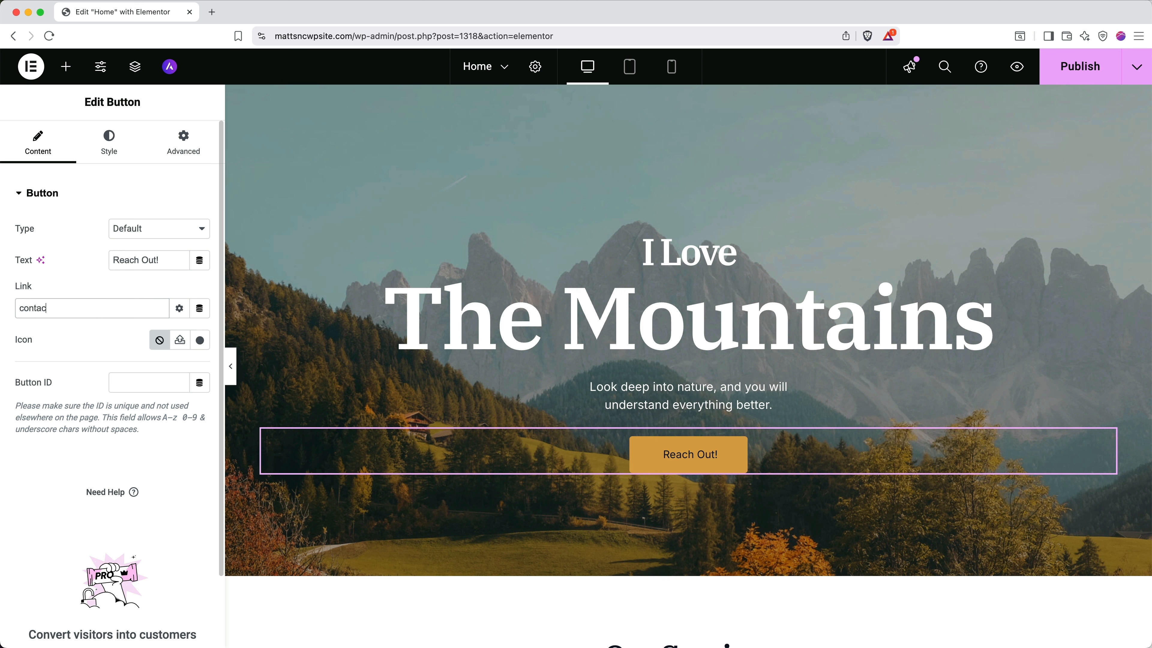
{"action": "type", "text": "t"}
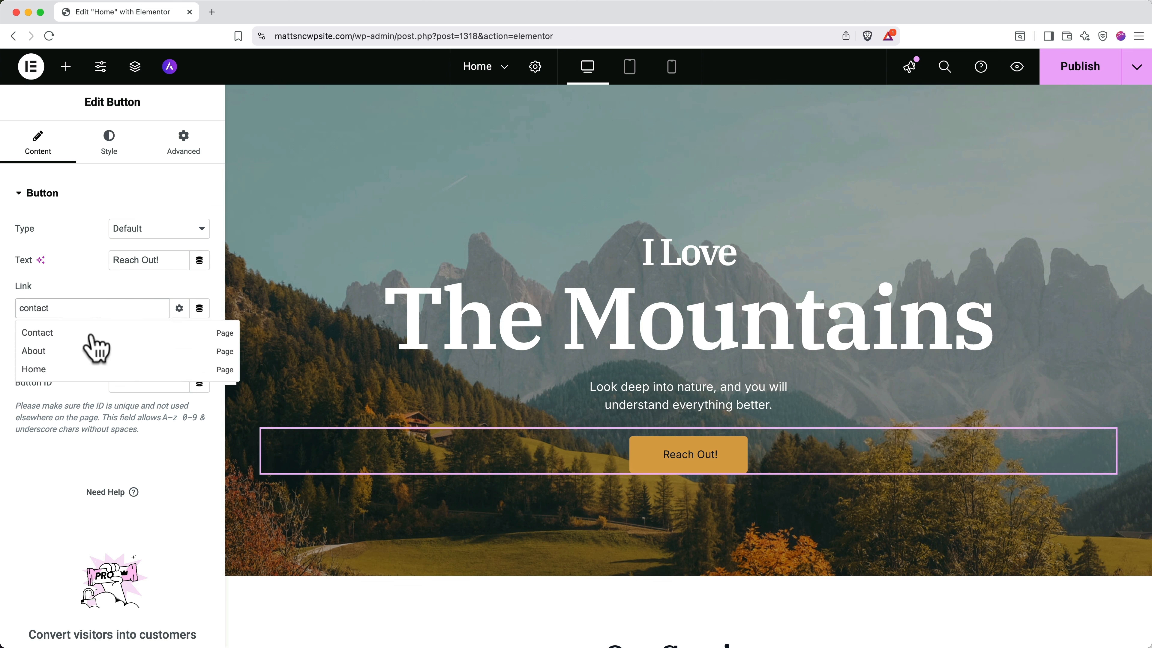
{"action": "left_click", "coordinate": [92, 336]}
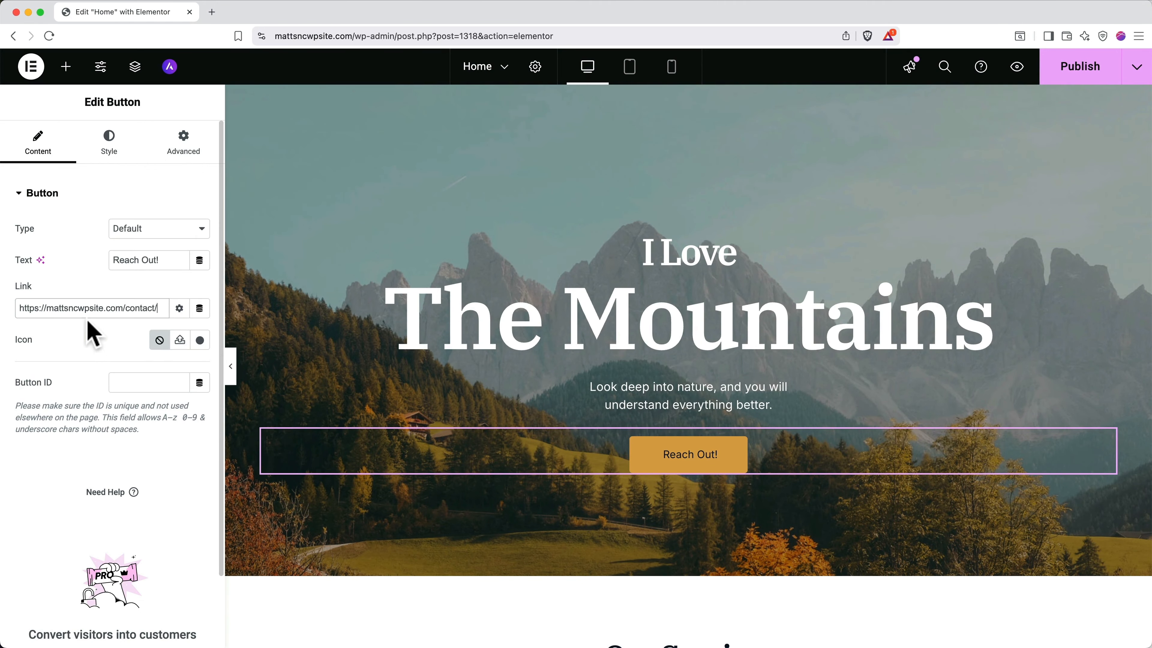
{"action": "left_click", "coordinate": [65, 68]}
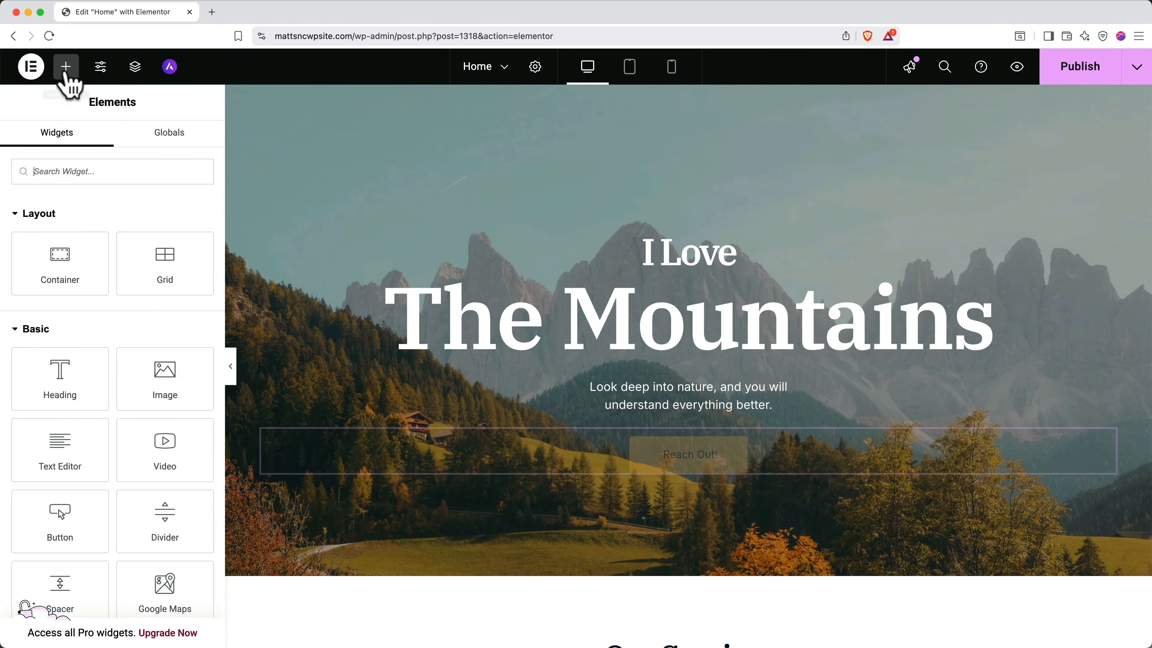
{"action": "scroll", "coordinate": [79, 389], "scroll_direction": "down", "scroll_amount": 5}
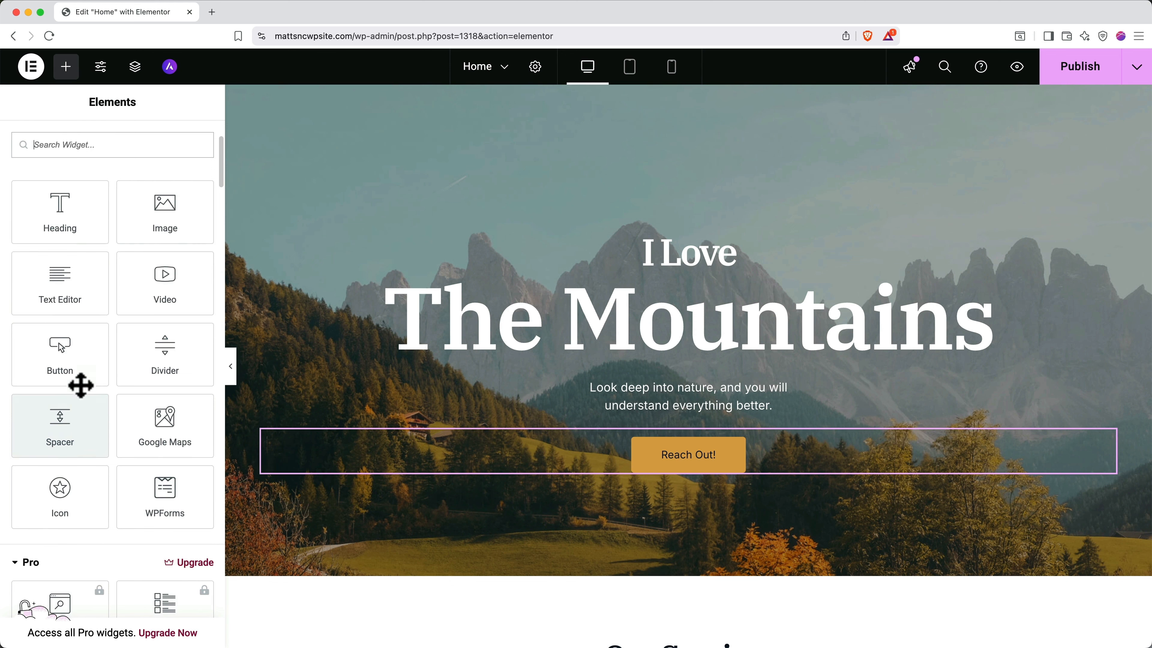
{"action": "left_click_drag", "start_coordinate": [64, 291], "coordinate": [726, 480]}
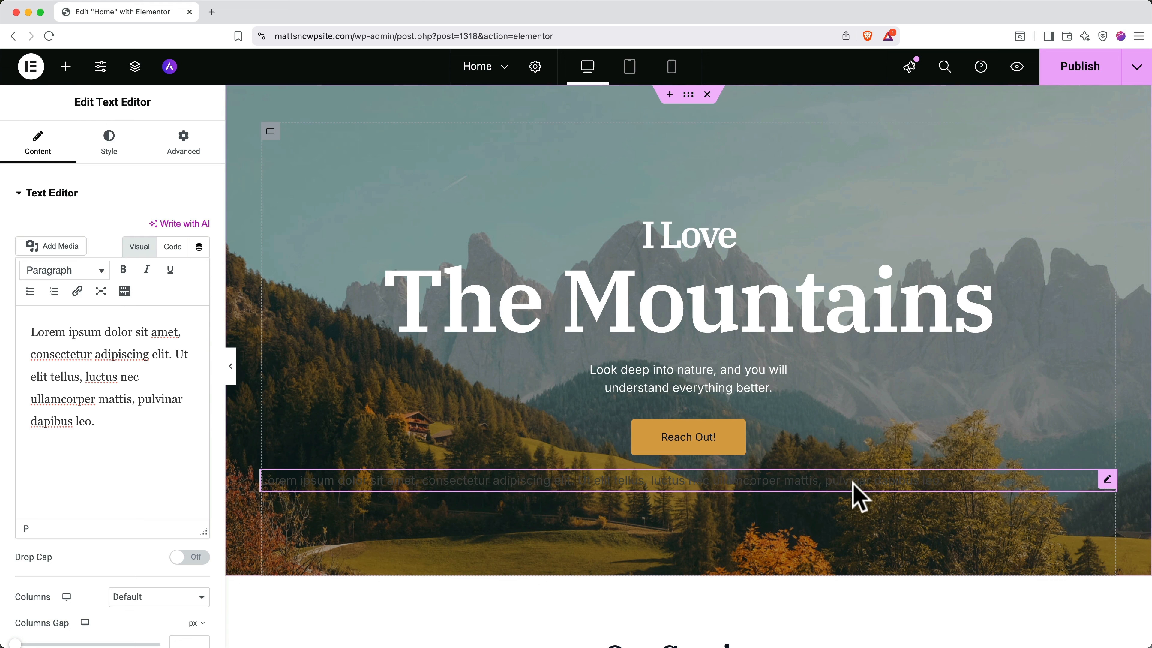
{"action": "left_click_drag", "start_coordinate": [853, 492], "coordinate": [821, 417]}
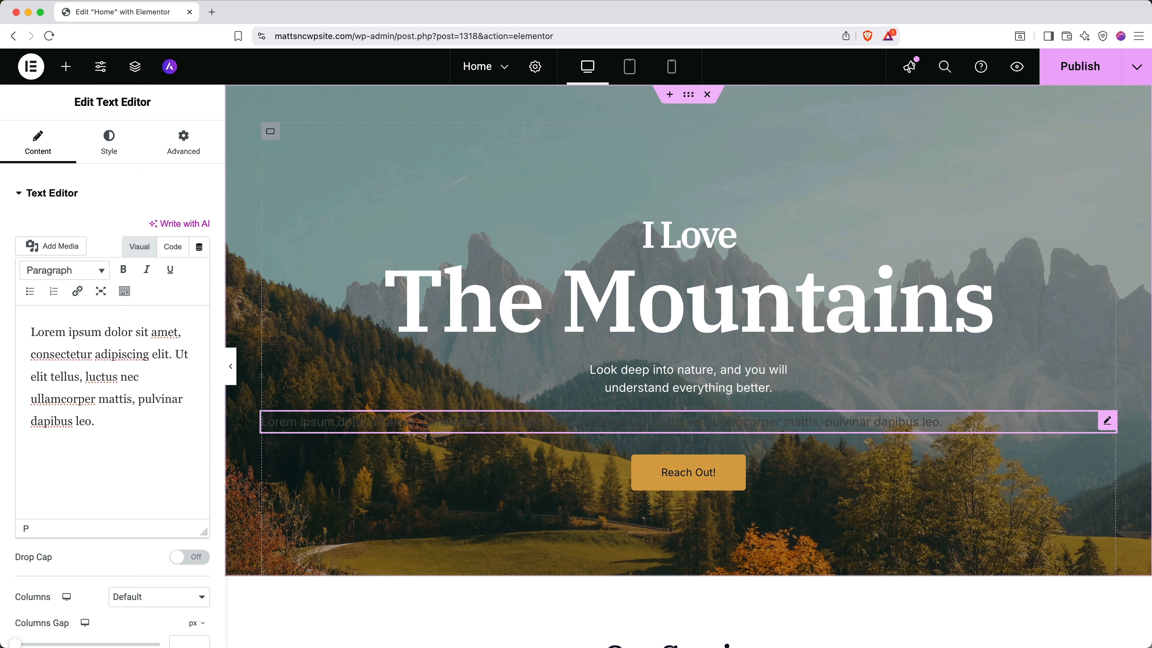
{"action": "right_click", "coordinate": [993, 425]}
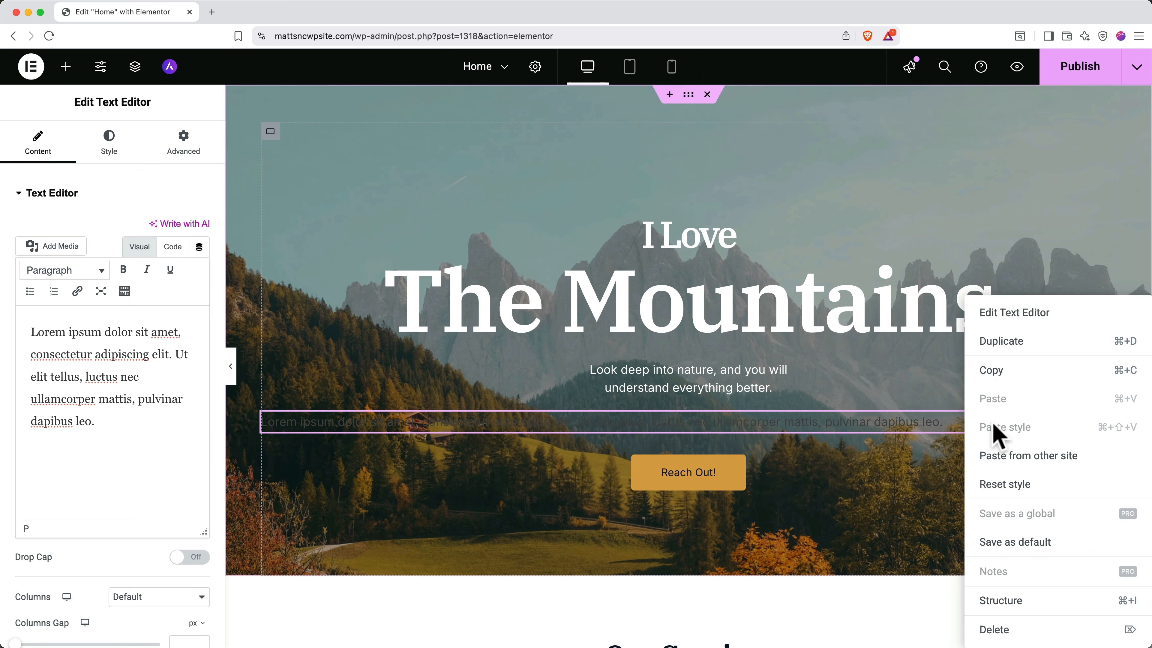
{"action": "left_click", "coordinate": [993, 632]}
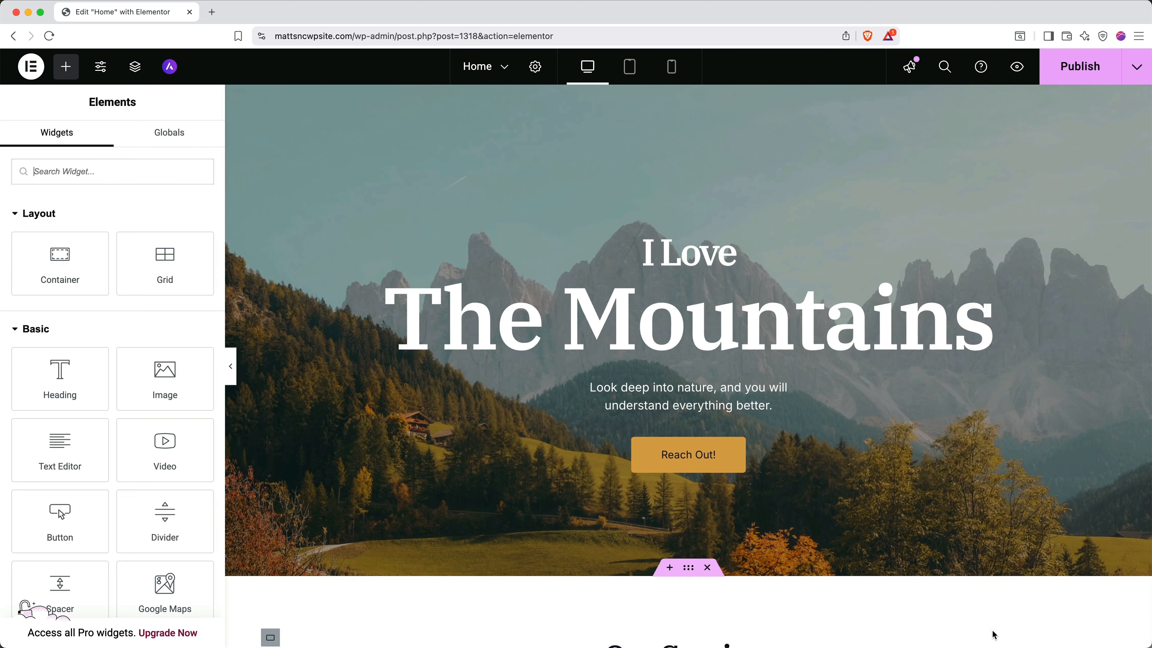
{"action": "scroll", "coordinate": [993, 634], "scroll_direction": "down", "scroll_amount": 10}
{"action": "scroll", "coordinate": [994, 633], "scroll_direction": "down", "scroll_amount": 1}
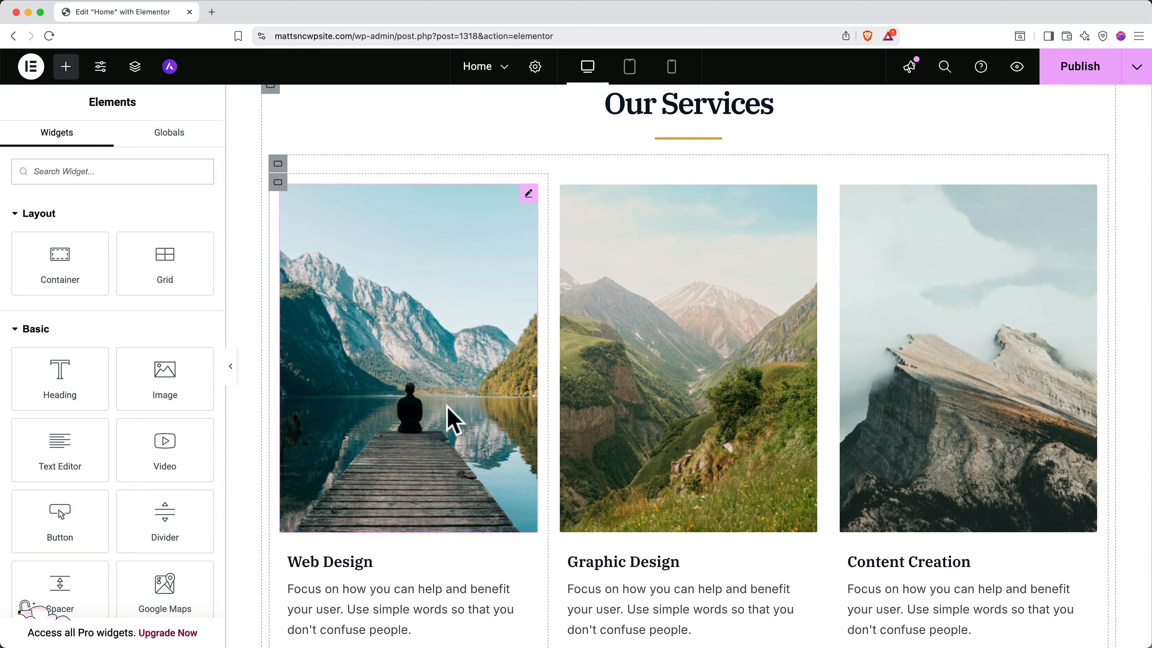
- Swap the Web Design image for the misty forested mountain photo from a 'mountains' stock search
{"action": "left_click", "coordinate": [454, 417]}
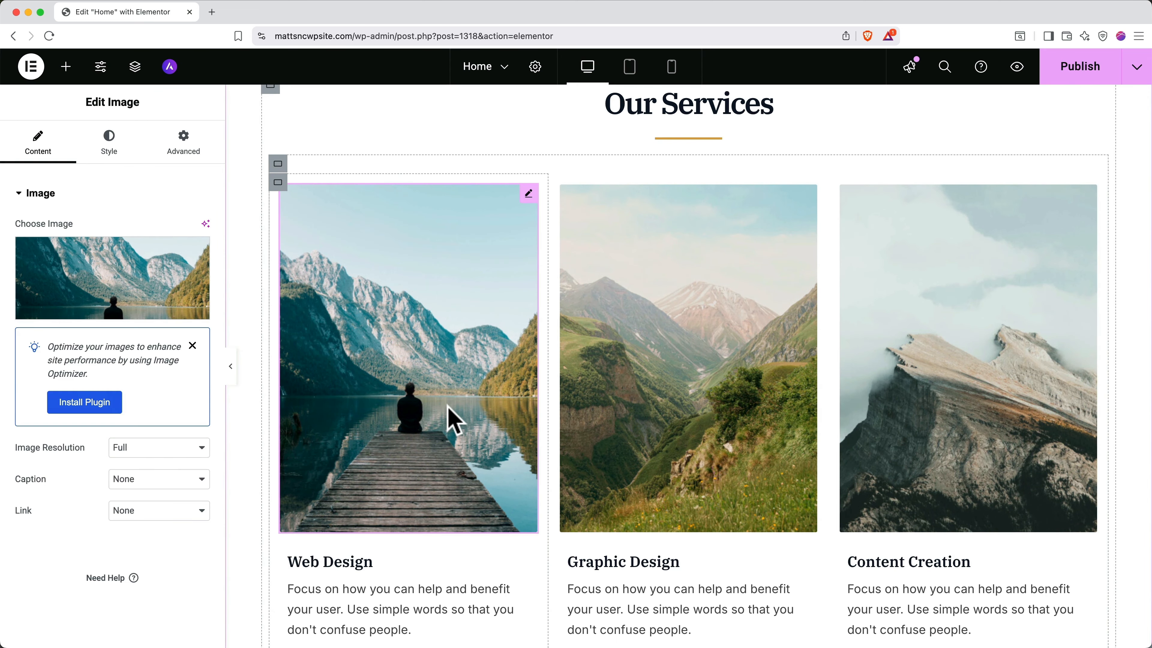
{"action": "mouse_move", "coordinate": [130, 284]}
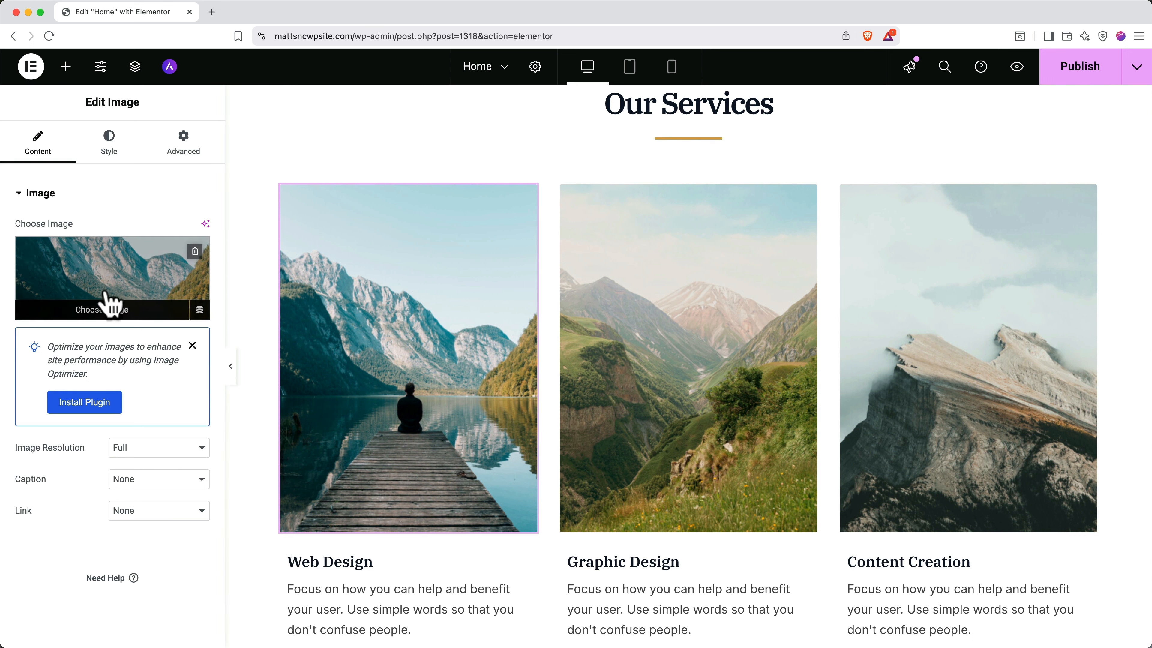
{"action": "left_click", "coordinate": [109, 311]}
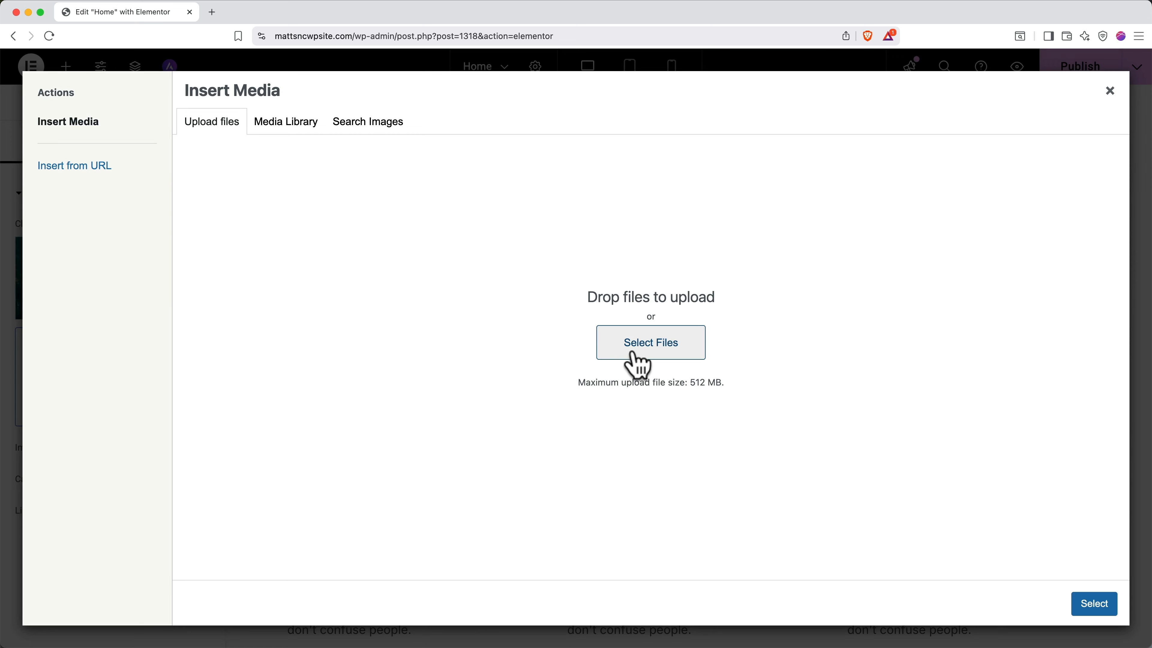
{"action": "left_click", "coordinate": [286, 121]}
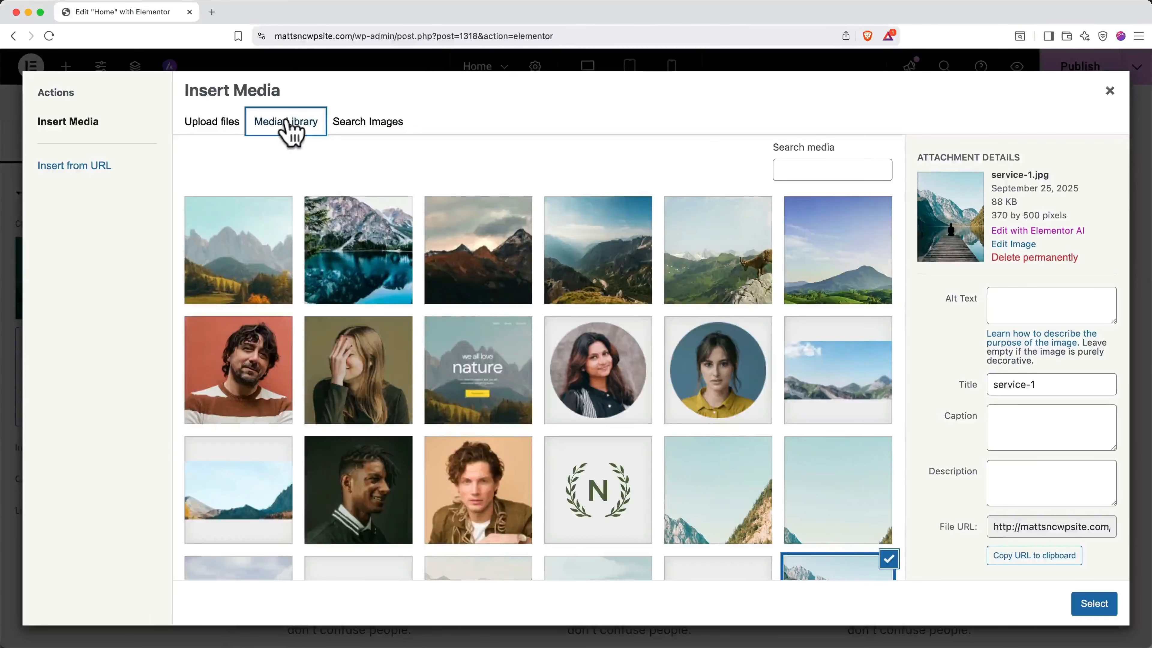
{"action": "left_click", "coordinate": [350, 122]}
{"action": "type", "text": "mountains"}
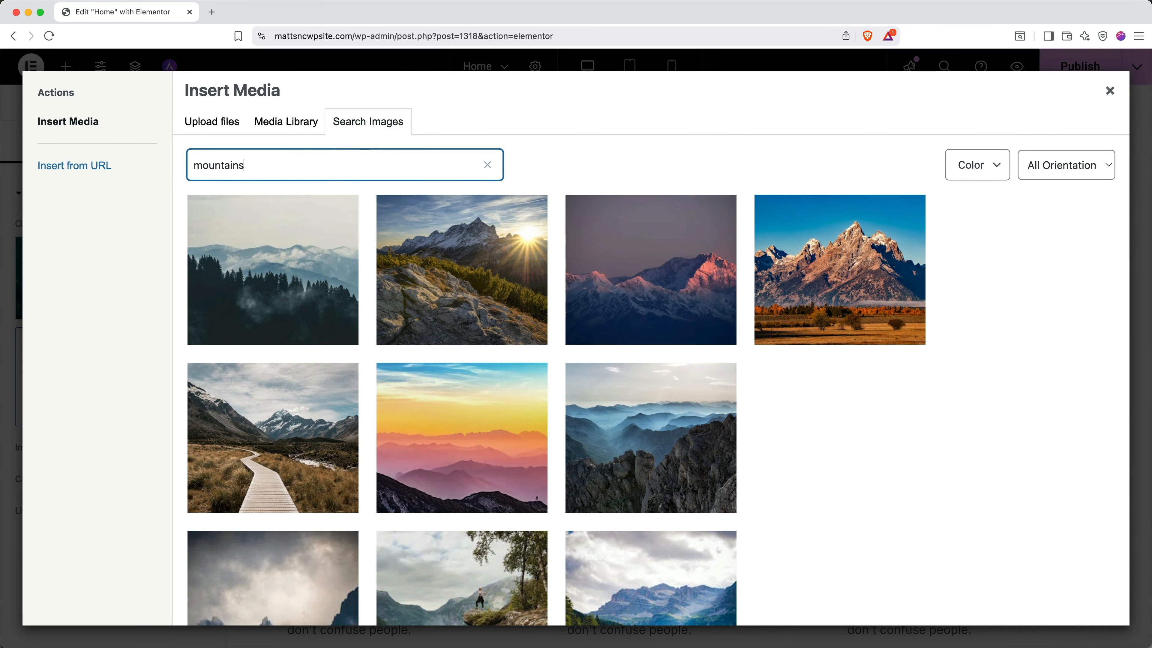
{"action": "mouse_move", "coordinate": [283, 270]}
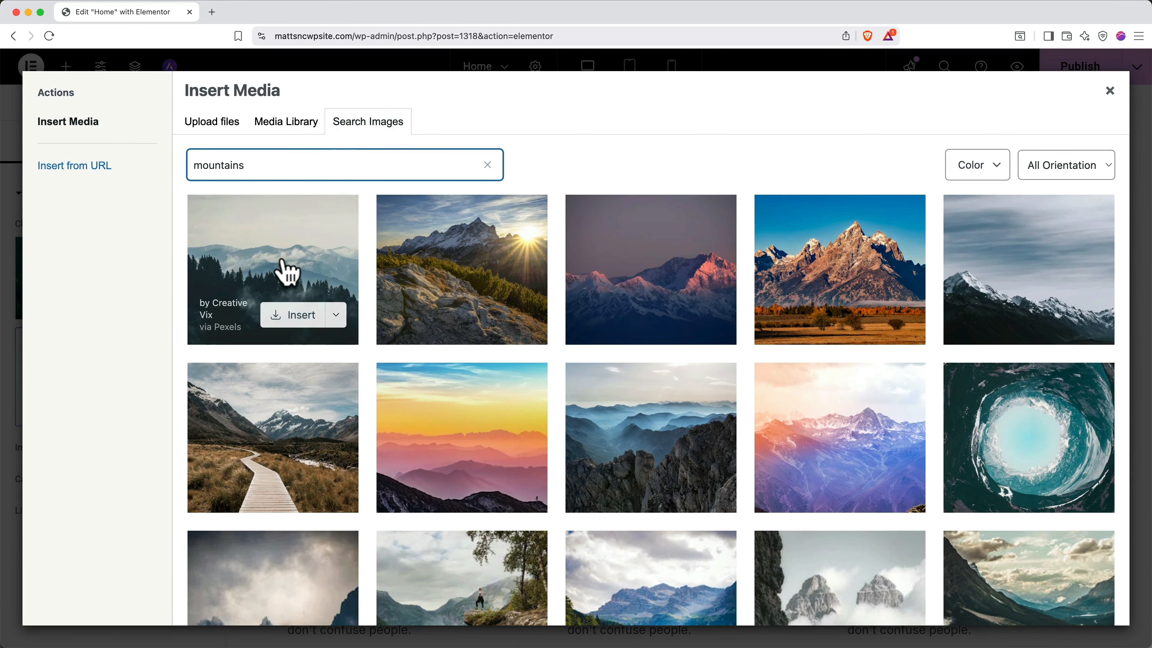
{"action": "left_click", "coordinate": [289, 318]}
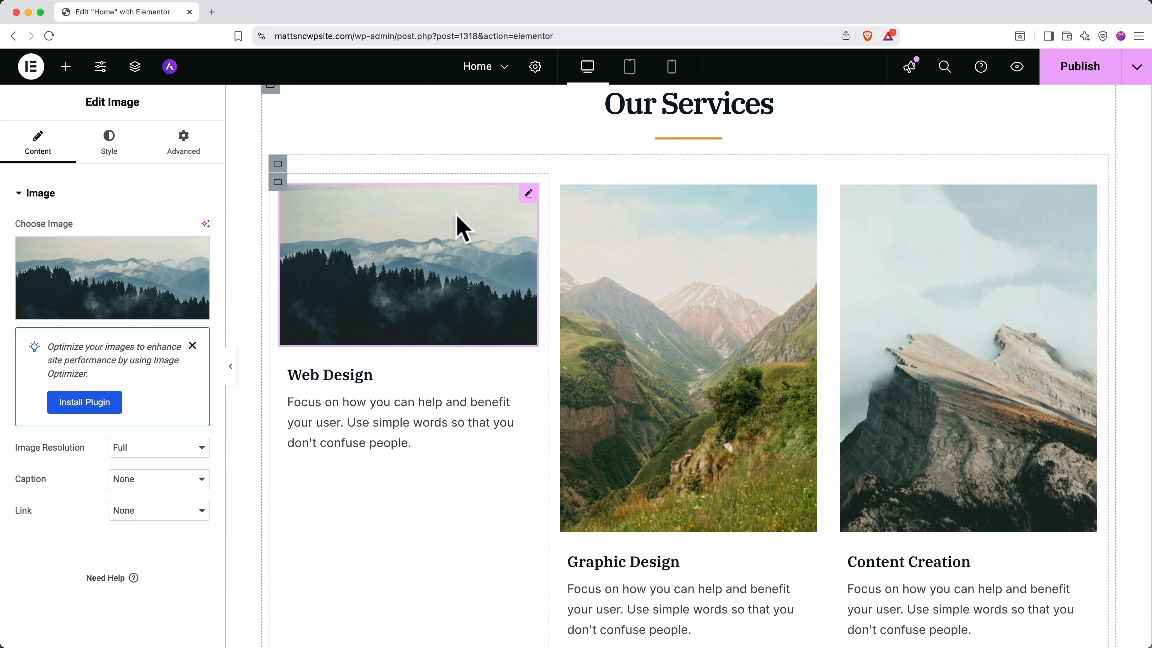
- Save the Home page edits and start a new blank draft page, Page #2118
{"action": "left_click", "coordinate": [504, 68]}
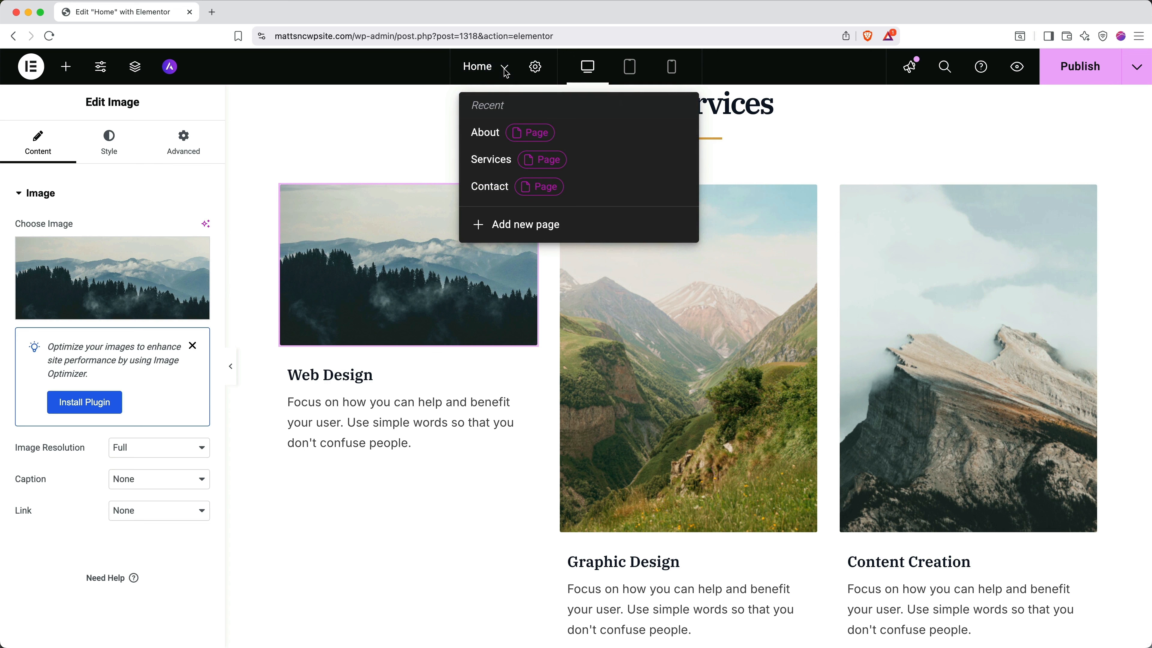
{"action": "left_click", "coordinate": [509, 232]}
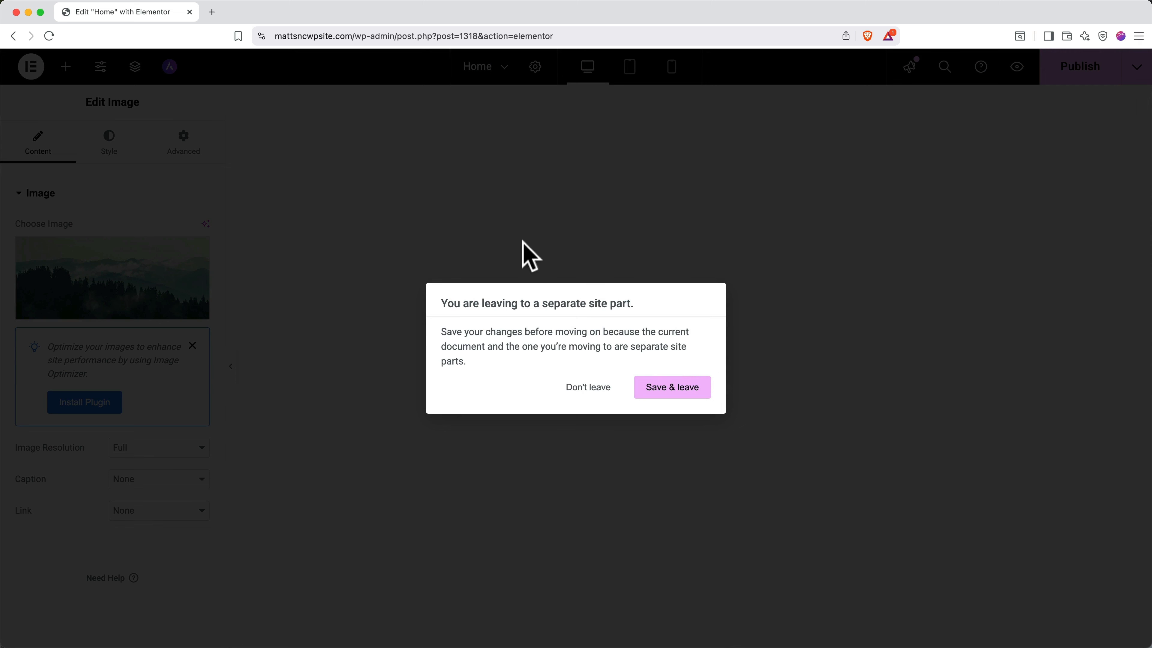
{"action": "left_click", "coordinate": [662, 389]}
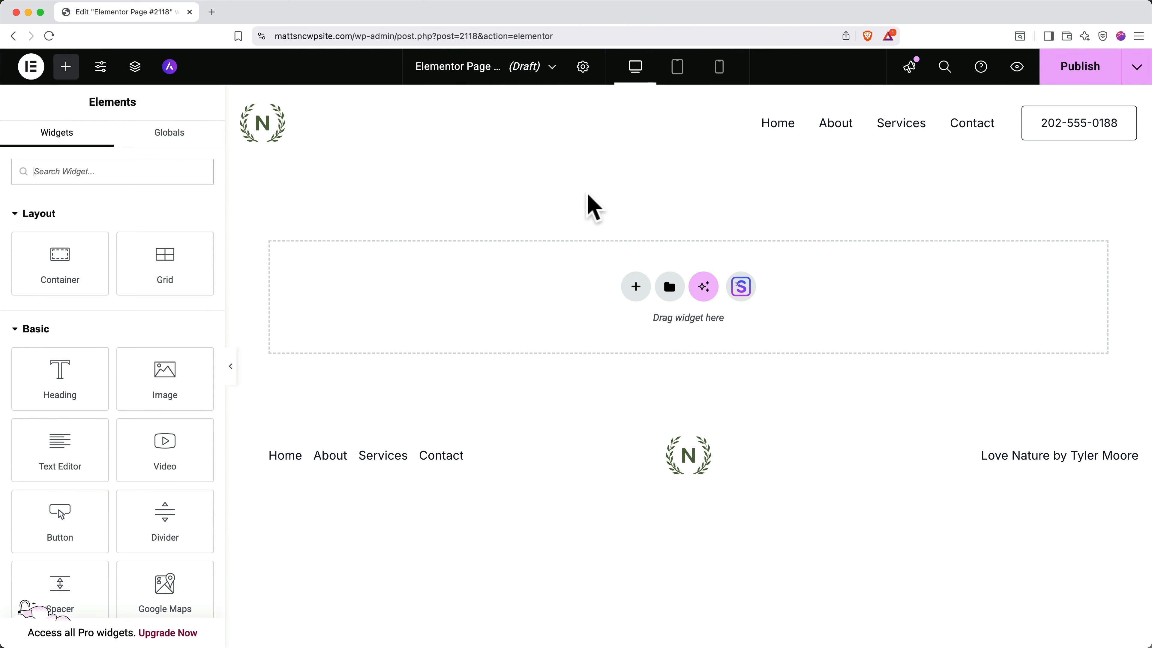
- Retitle the new draft page 'The Team' in its page settings
{"action": "left_click", "coordinate": [583, 78]}
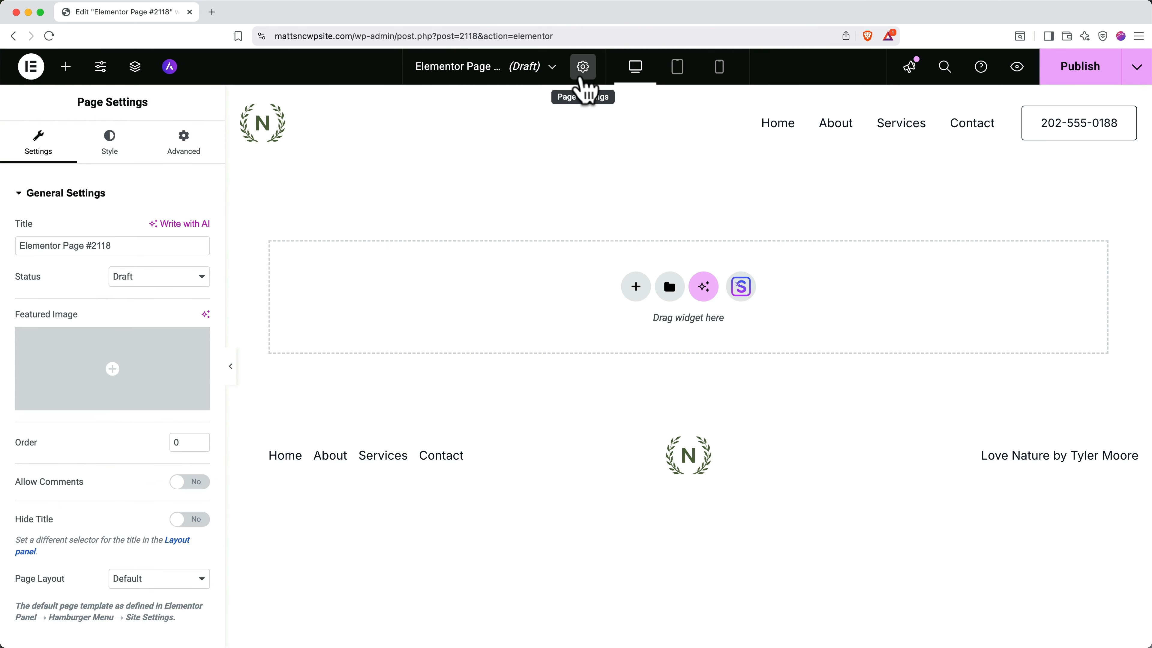
{"action": "triple_click", "coordinate": [142, 247]}
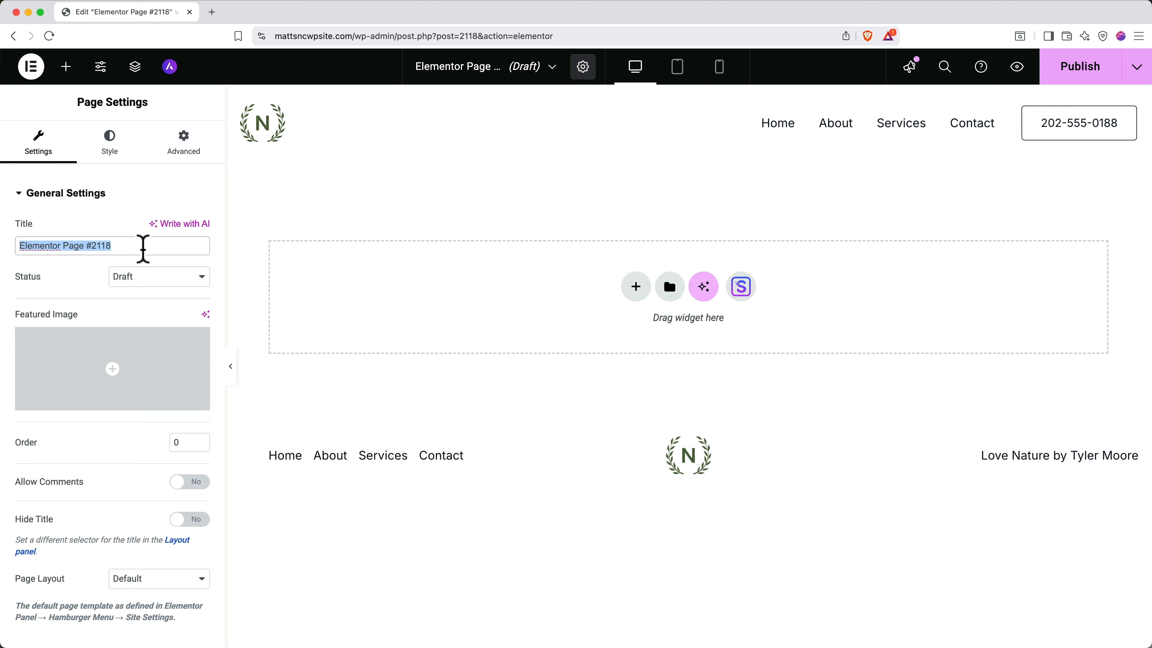
{"action": "type", "text": "The Team"}
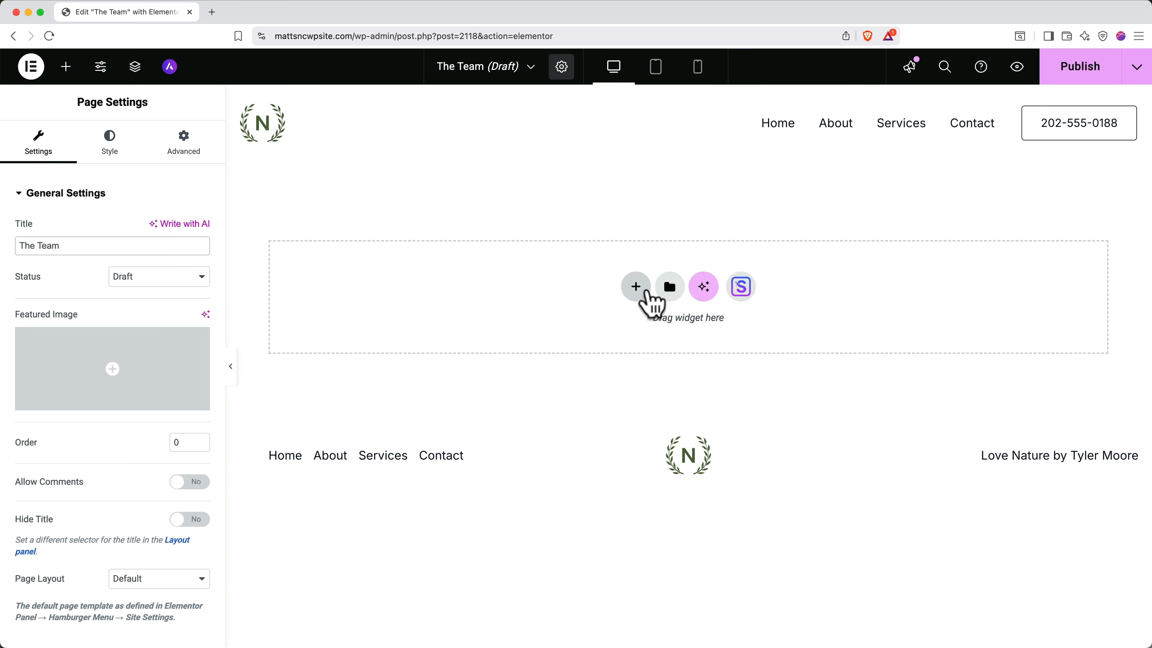
- Add a trial two-column Flexbox container, then delete it, leaving the canvas empty
{"action": "left_click", "coordinate": [630, 286]}
{"action": "left_click", "coordinate": [644, 327]}
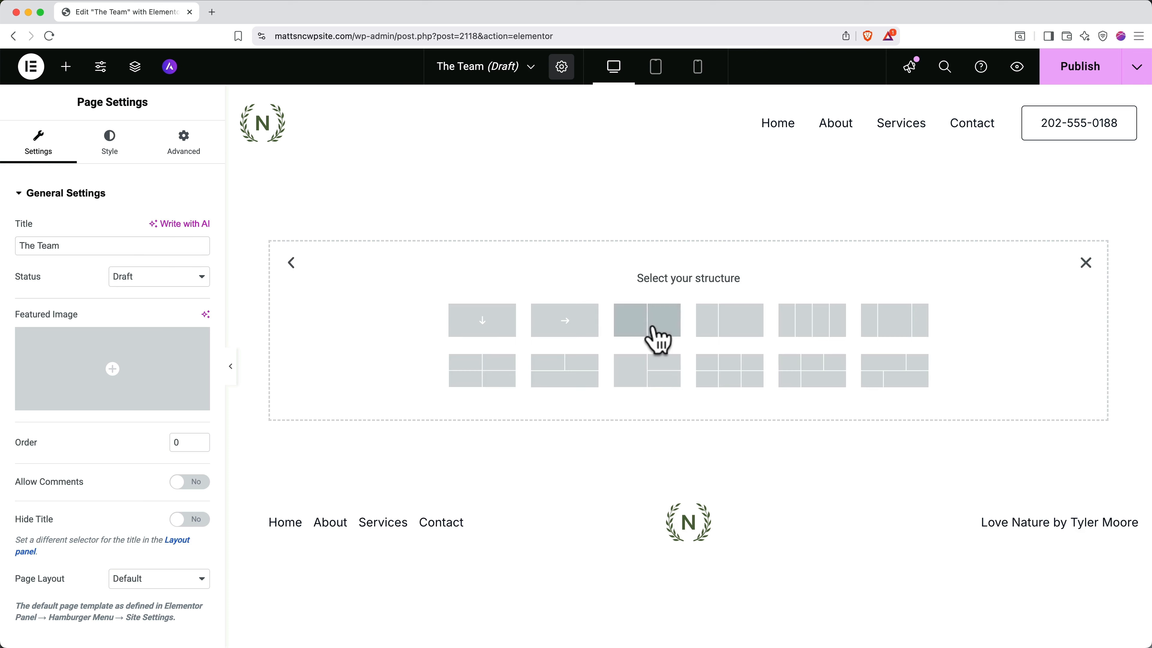
{"action": "left_click", "coordinate": [659, 335]}
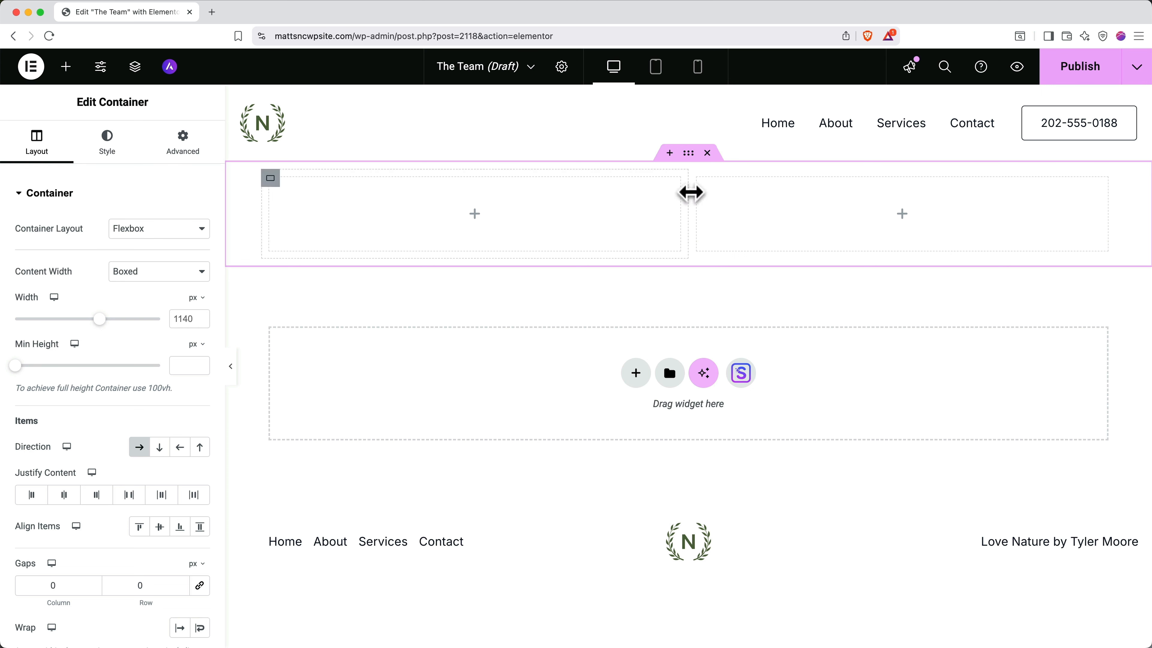
{"action": "left_click", "coordinate": [707, 153]}
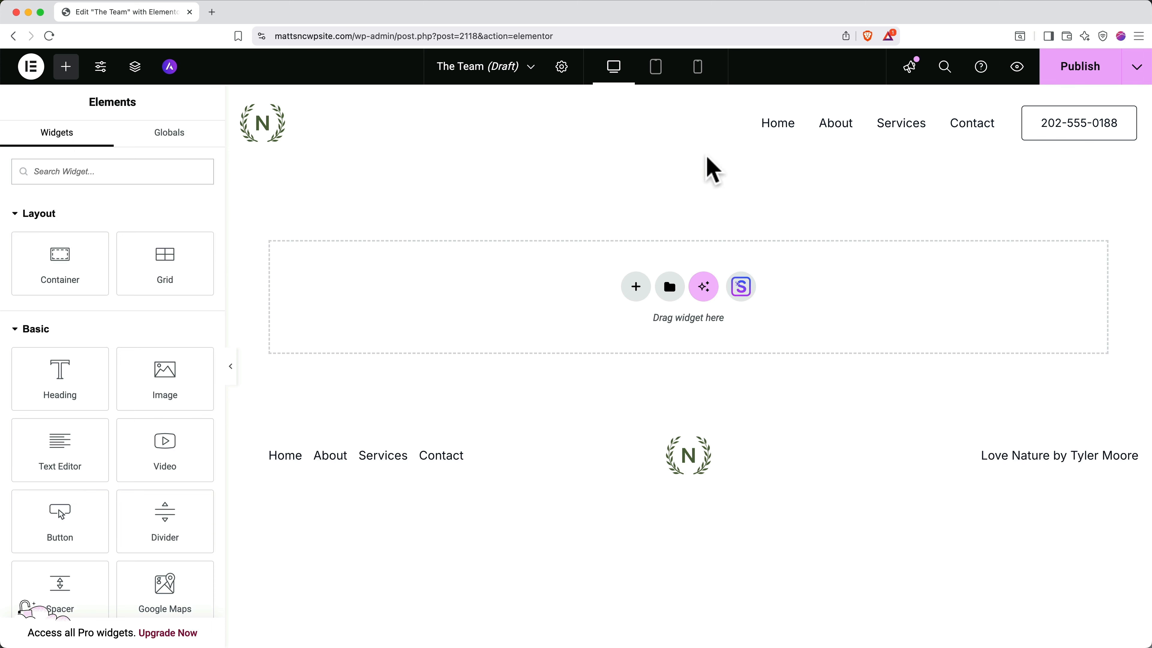
- Import the Hope kit's About Us page template with the mountain-lake hero
{"action": "left_click", "coordinate": [743, 295]}
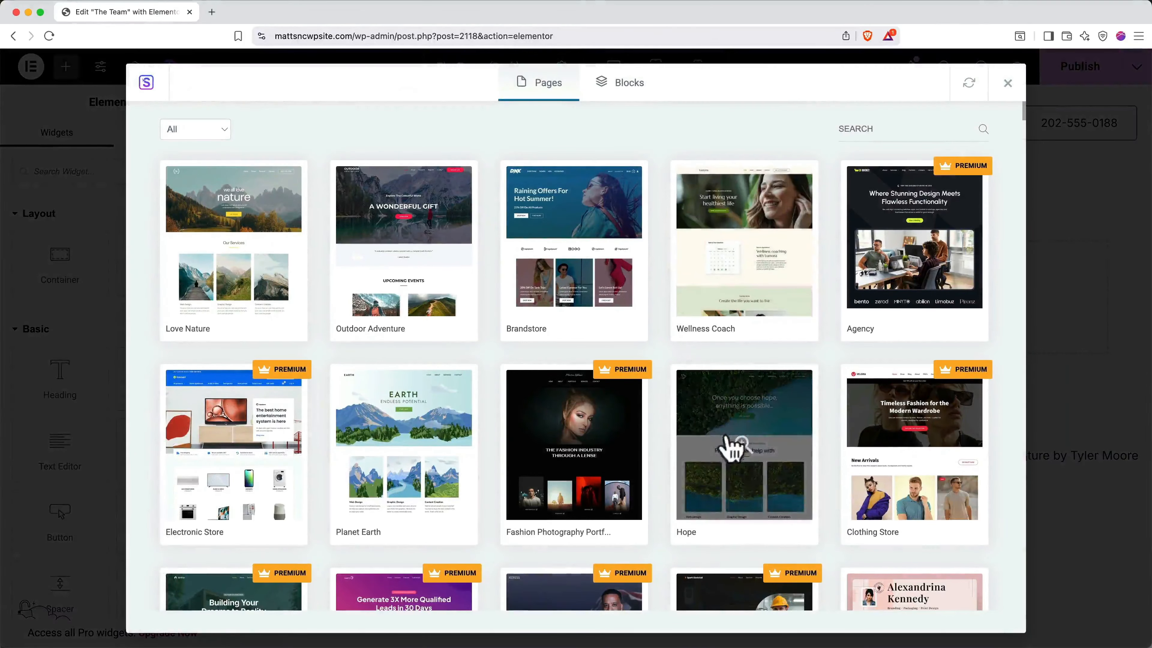
{"action": "left_click", "coordinate": [733, 446]}
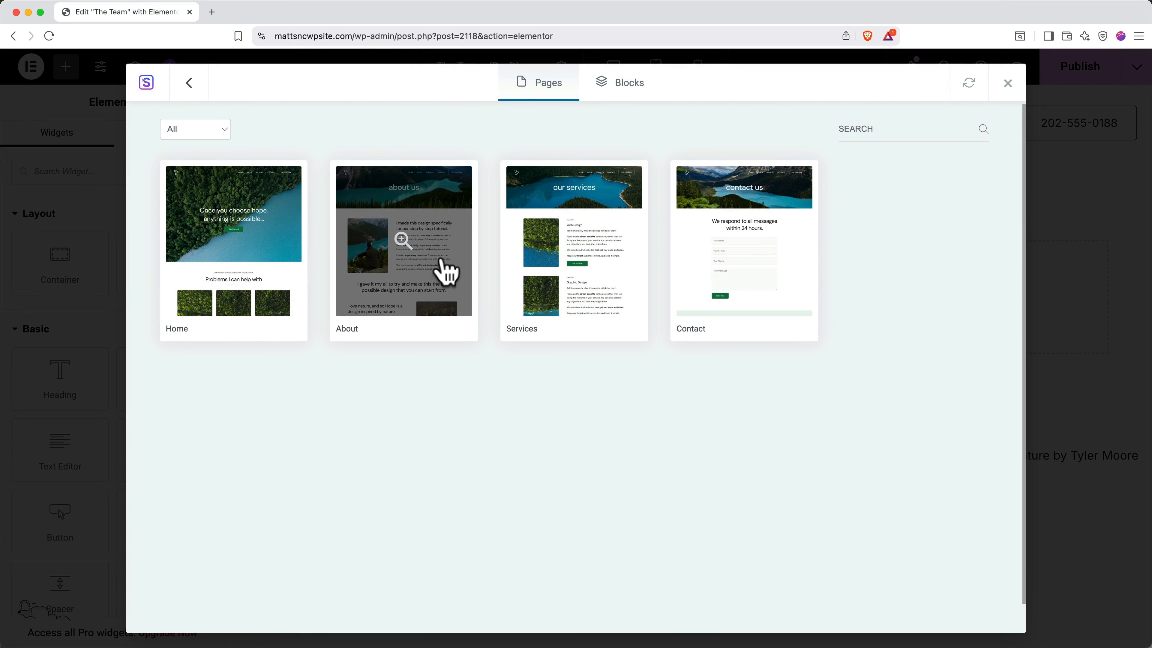
{"action": "left_click", "coordinate": [446, 271]}
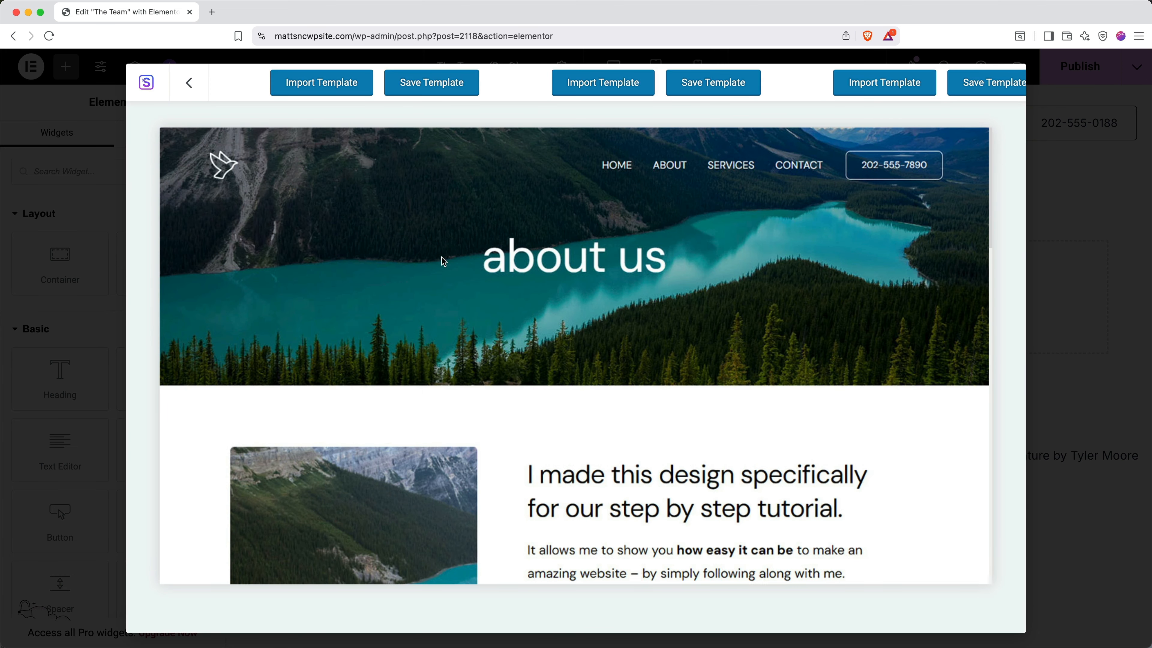
{"action": "left_click", "coordinate": [302, 89]}
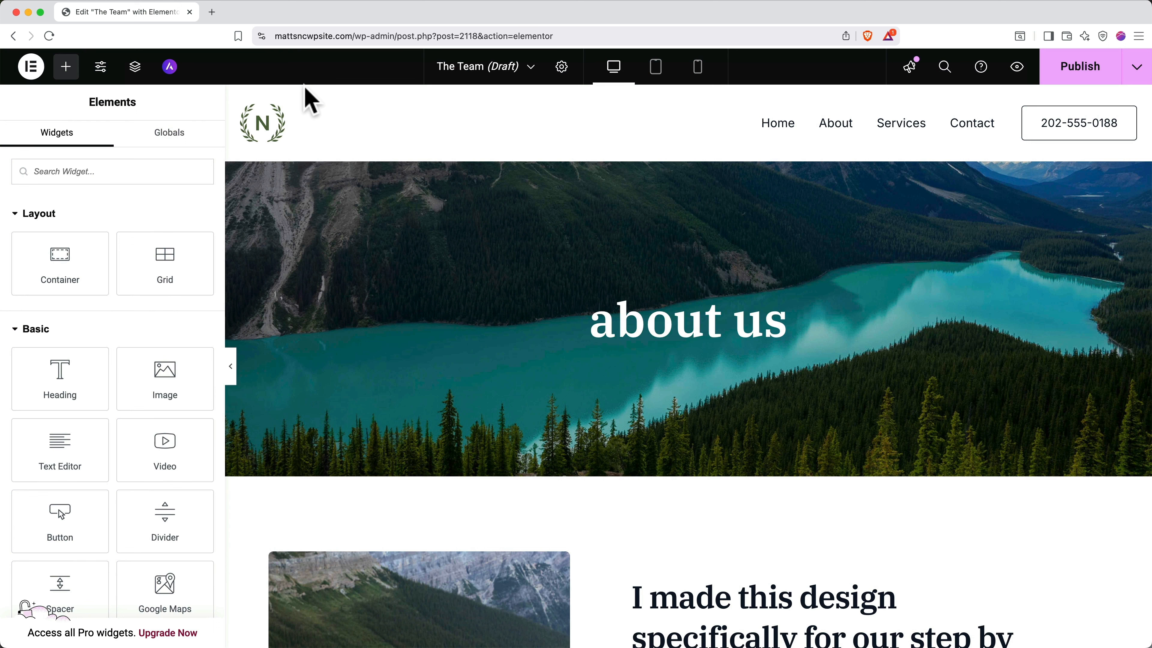
- Rewrite the 'about us' banner heading as 'The Team'
{"action": "triple_click", "coordinate": [639, 315]}
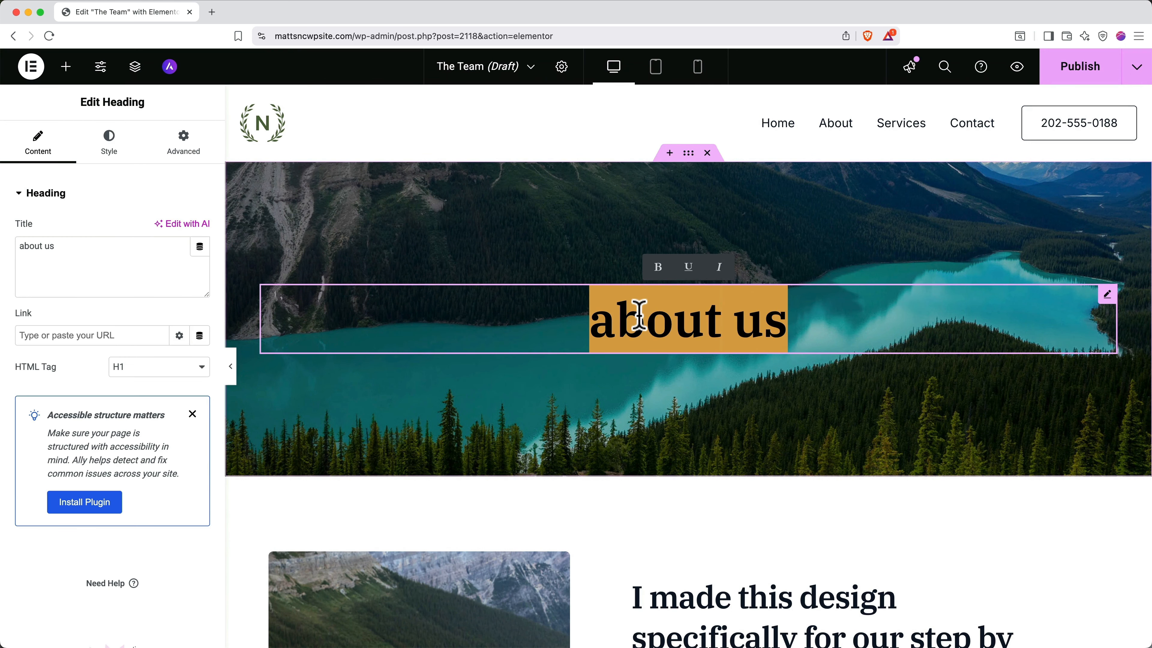
{"action": "type", "text": "The Team"}
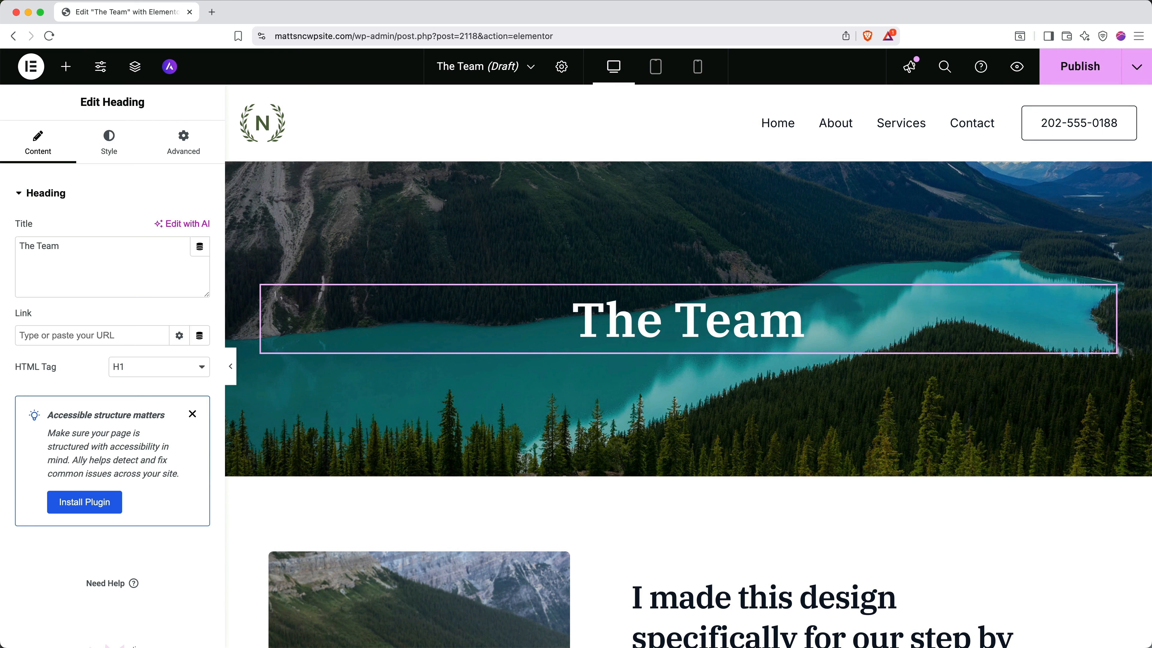
{"action": "left_click", "coordinate": [66, 66]}
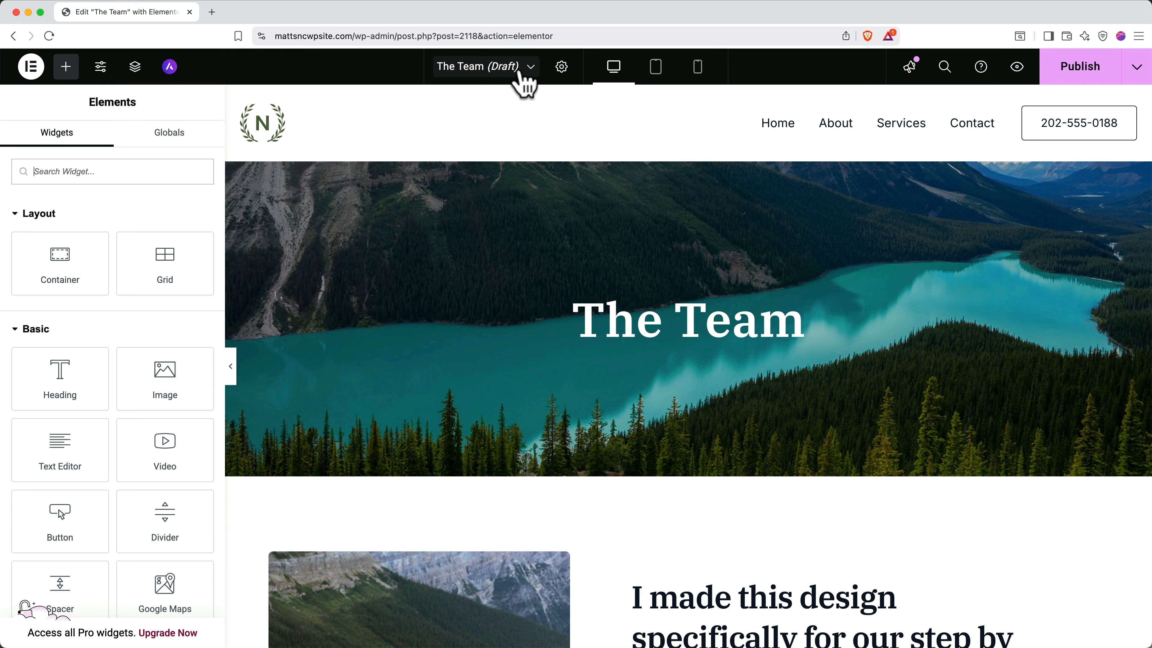
- Publish The Team page, preview it live, and launch the Customizer from the admin bar
{"action": "left_click", "coordinate": [1062, 72]}
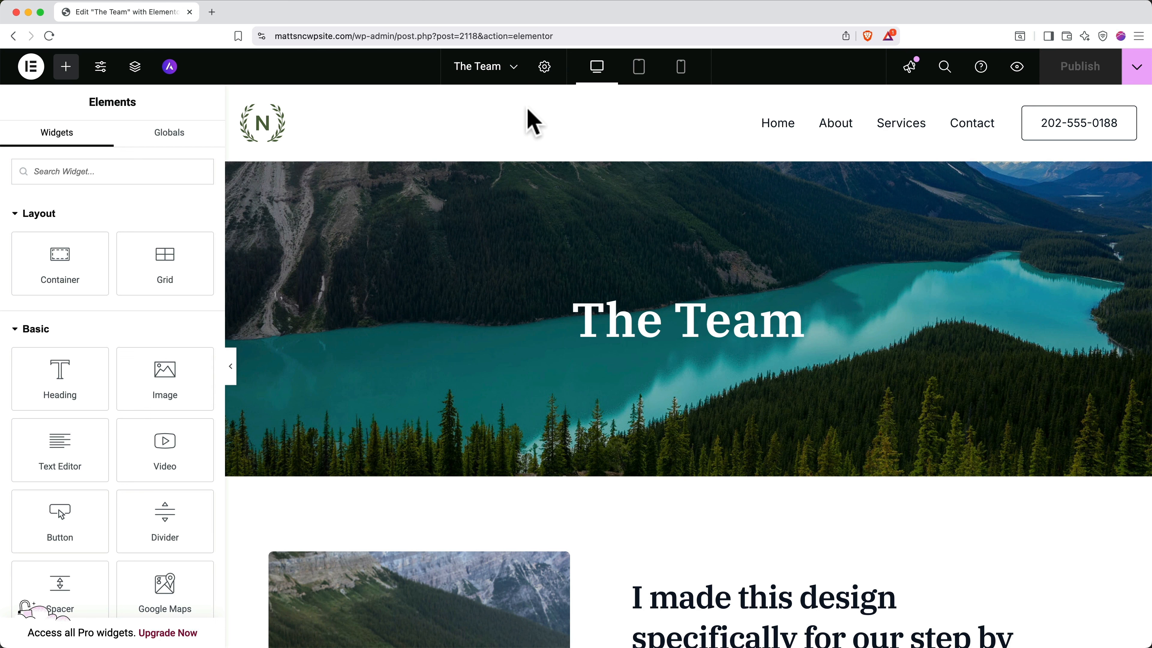
{"action": "left_click", "coordinate": [1016, 68]}
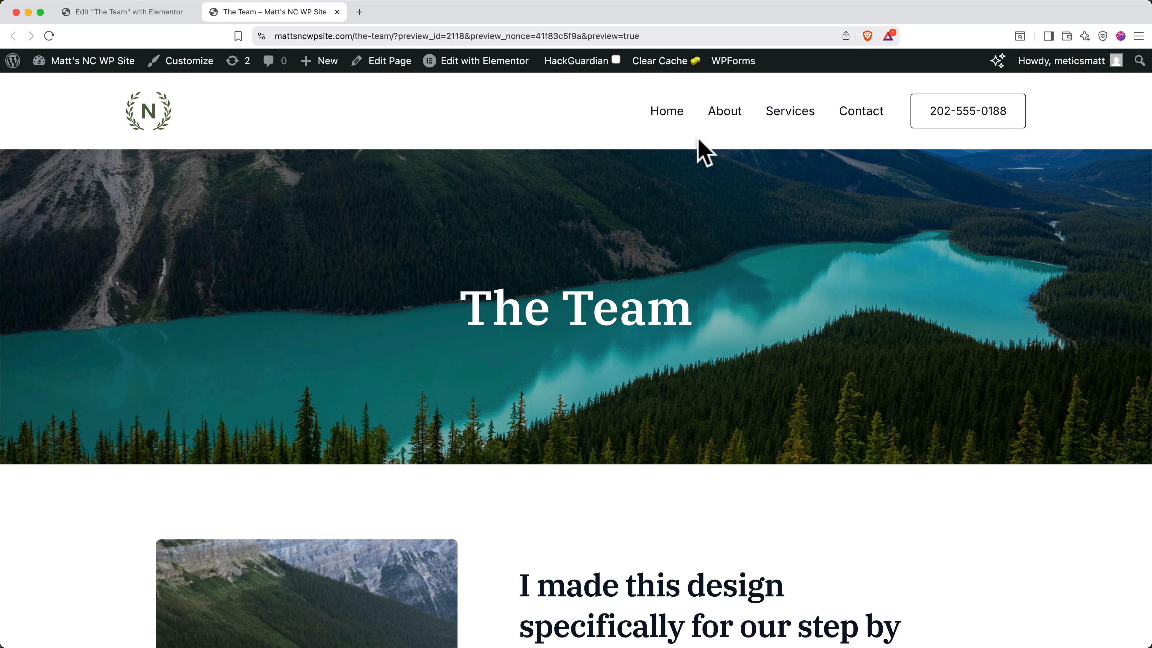
{"action": "left_click", "coordinate": [177, 73]}
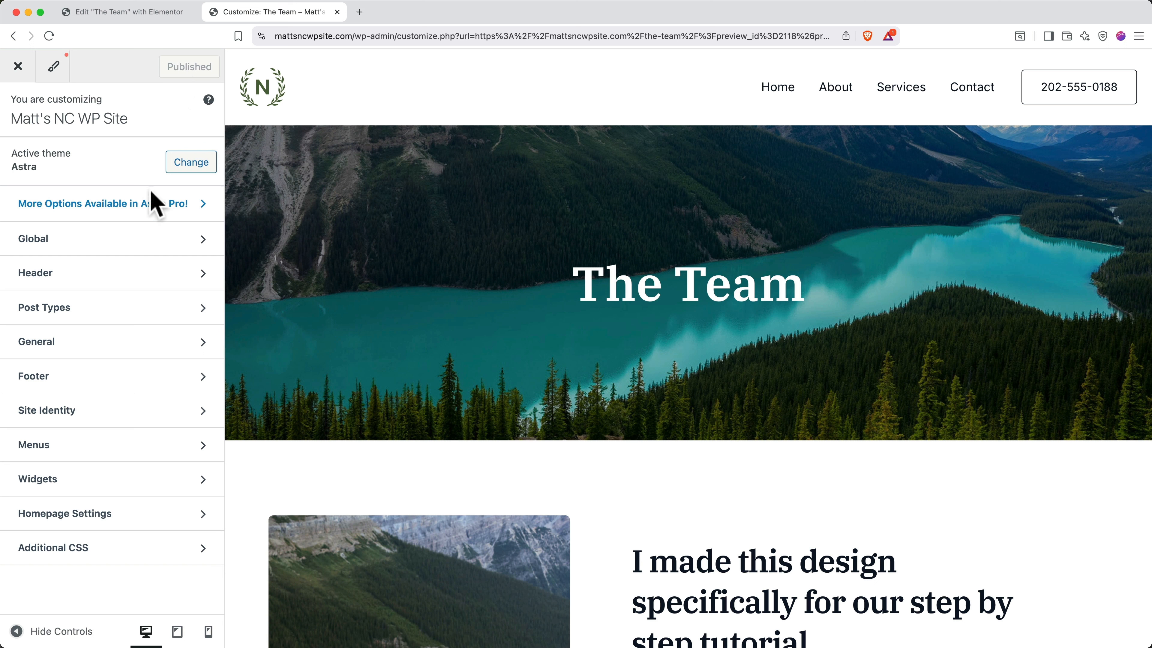
- Add The Team to the Main Menu directly below Home and publish the menu
{"action": "left_click", "coordinate": [161, 445]}
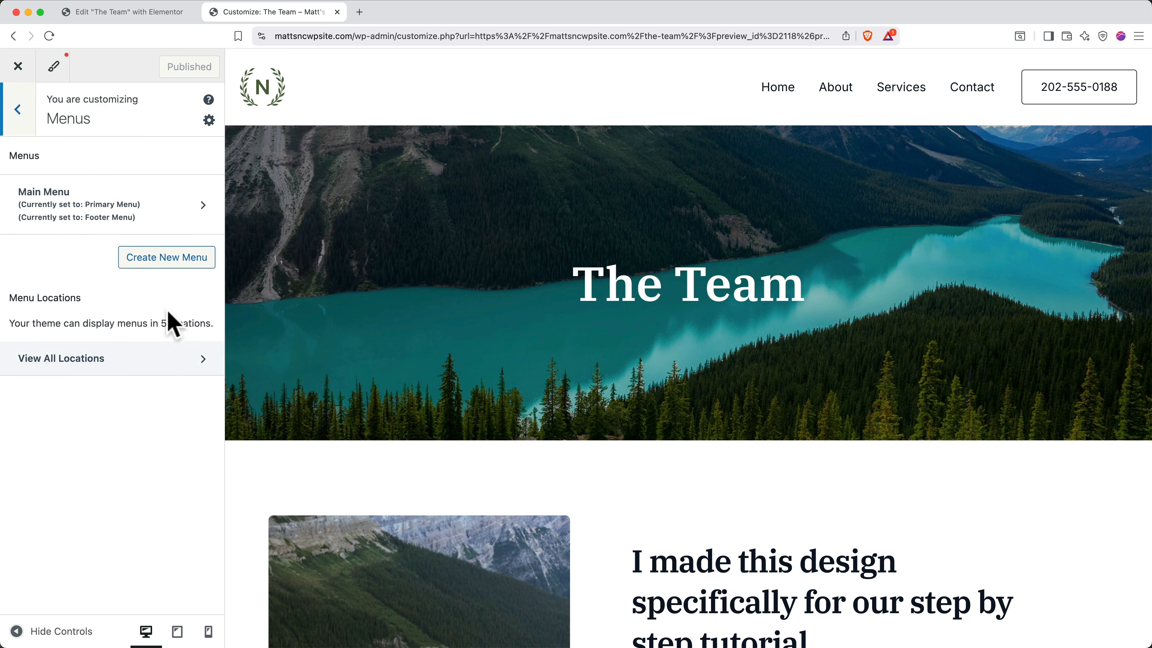
{"action": "left_click", "coordinate": [182, 217]}
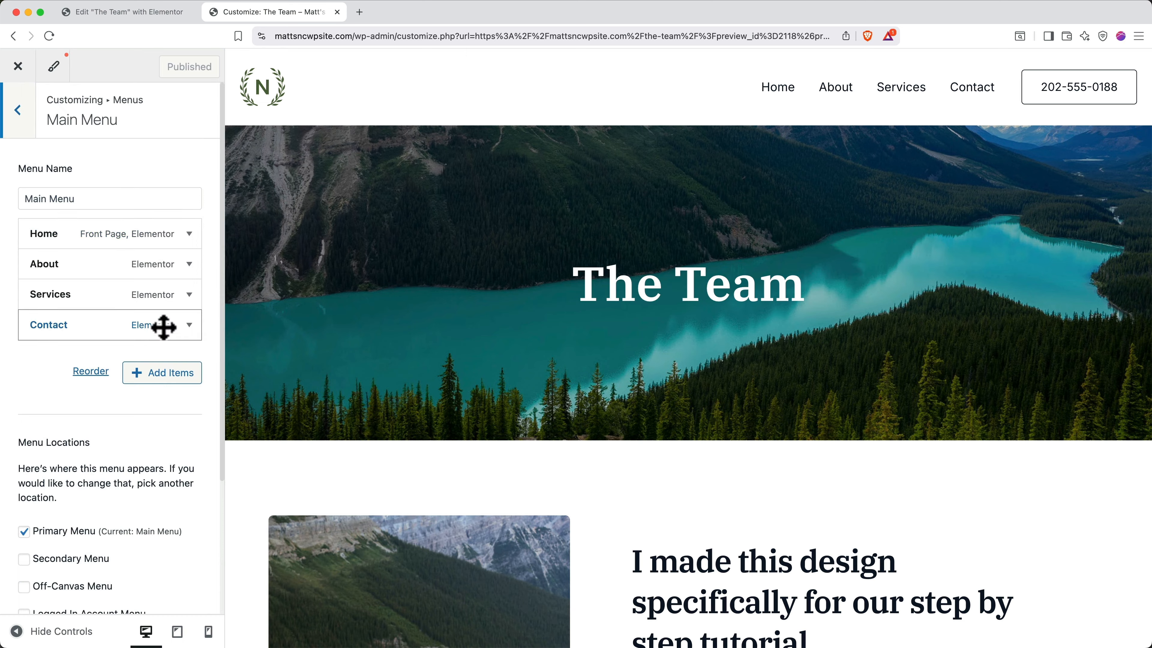
{"action": "left_click", "coordinate": [161, 379]}
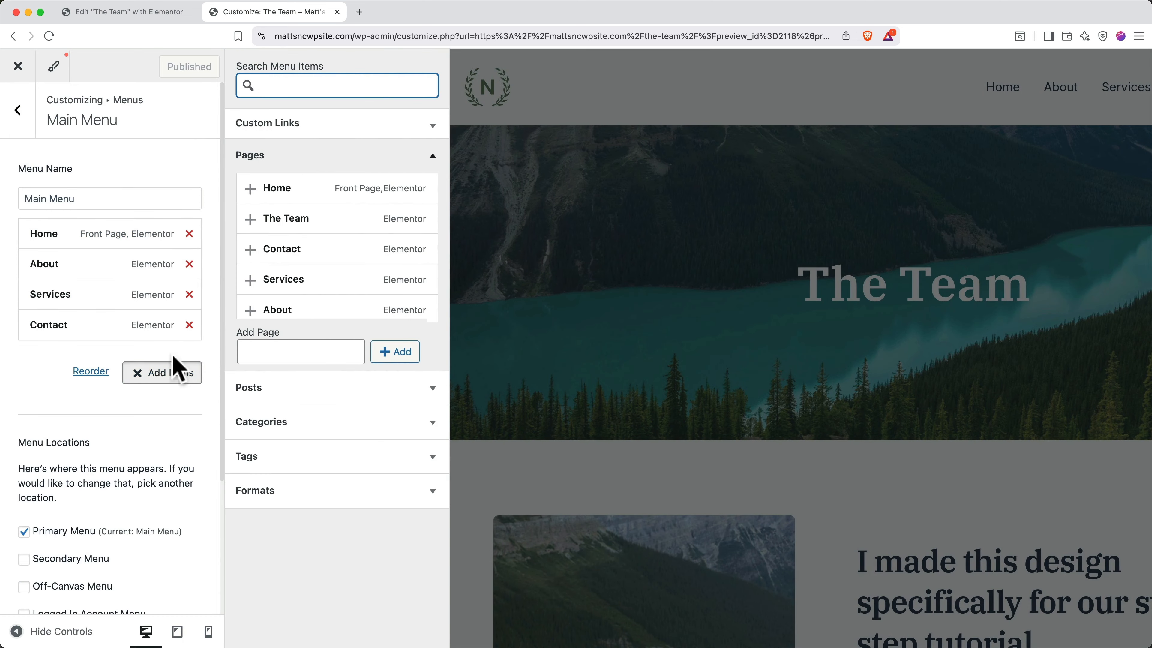
{"action": "left_click", "coordinate": [250, 219]}
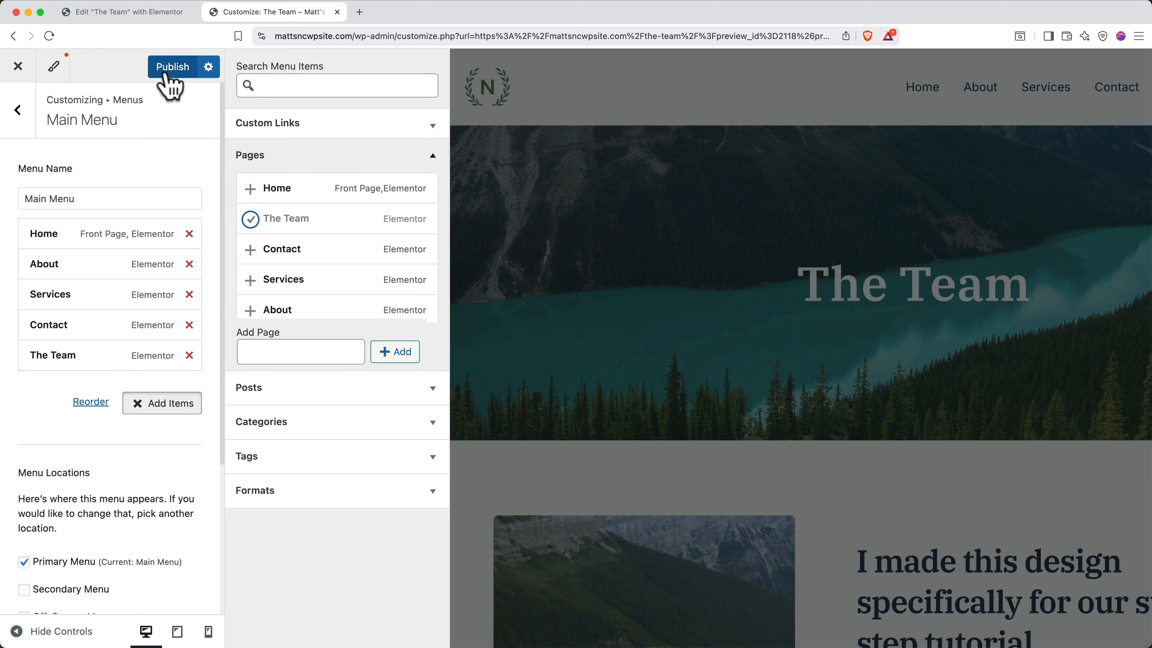
{"action": "left_click", "coordinate": [168, 69]}
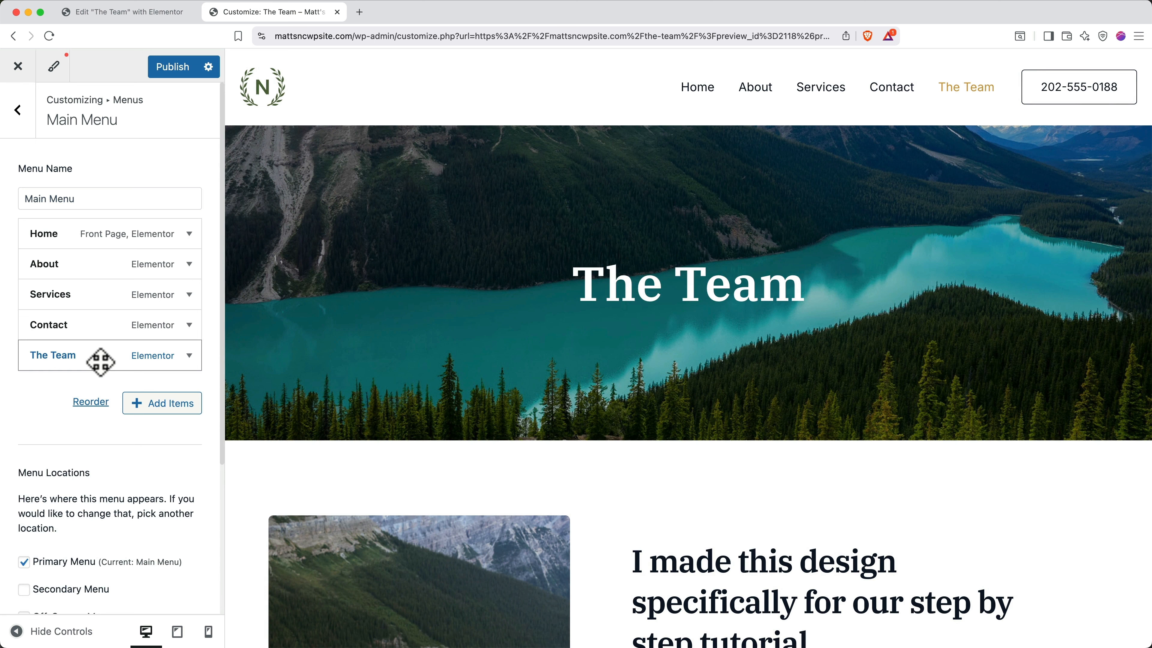
{"action": "left_click_drag", "start_coordinate": [101, 359], "coordinate": [74, 265]}
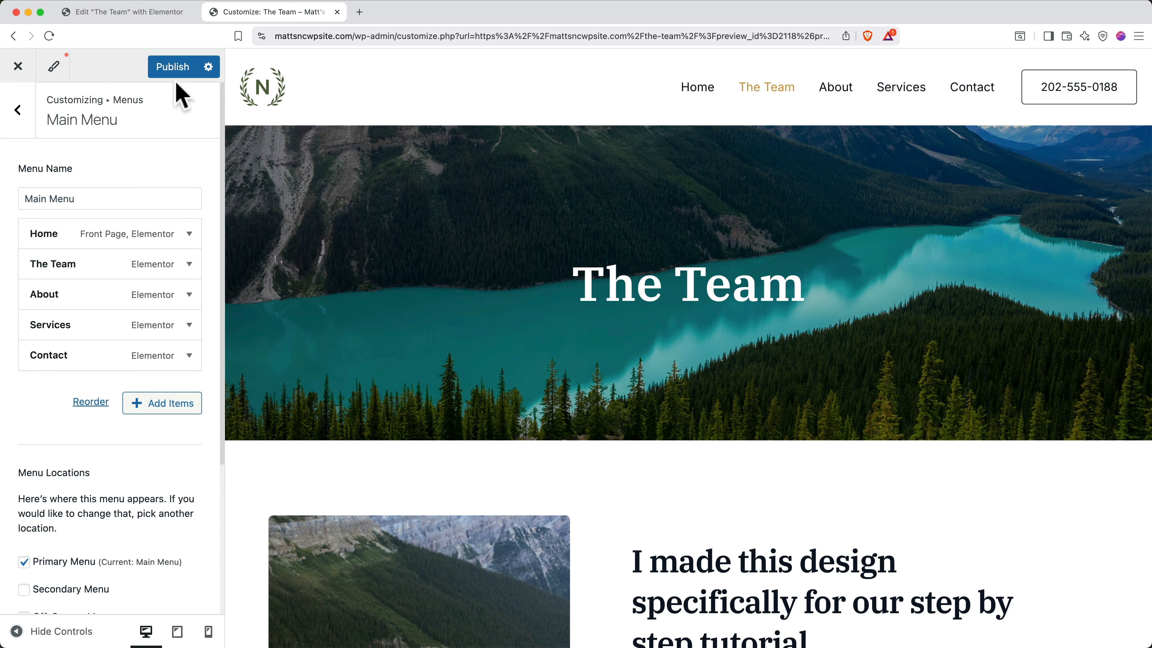
{"action": "left_click", "coordinate": [174, 69]}
{"action": "left_click", "coordinate": [21, 111]}
{"action": "left_click", "coordinate": [24, 114]}
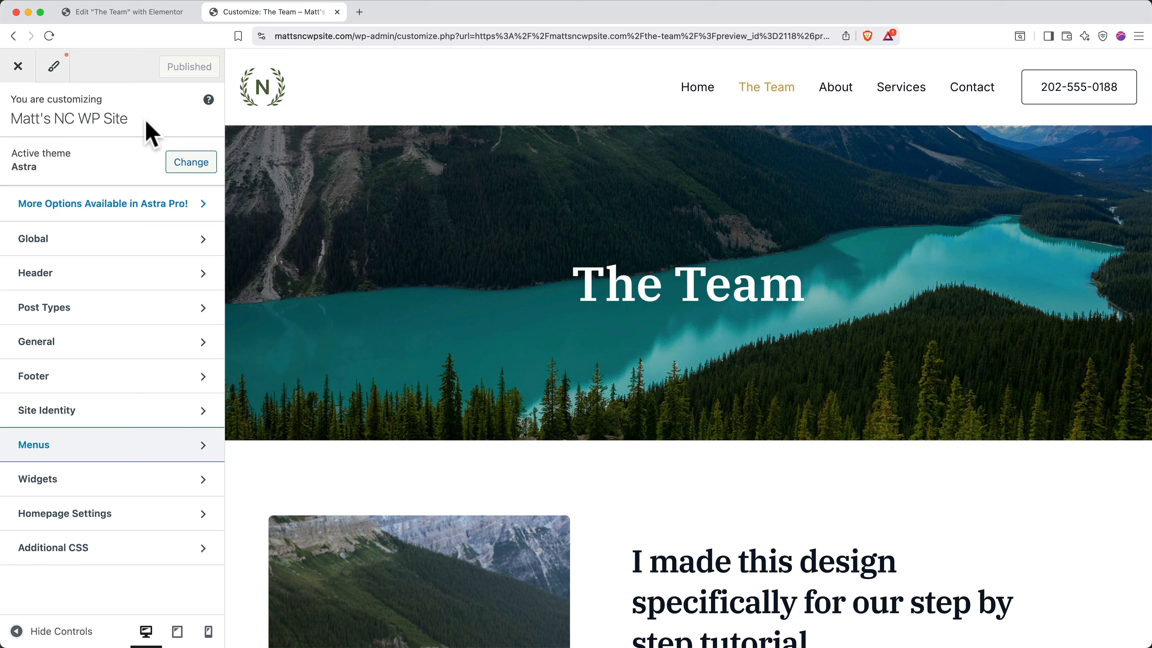
- Replace the header's N logo with the MATT mountain image, skipping cropping
{"action": "left_click", "coordinate": [59, 274]}
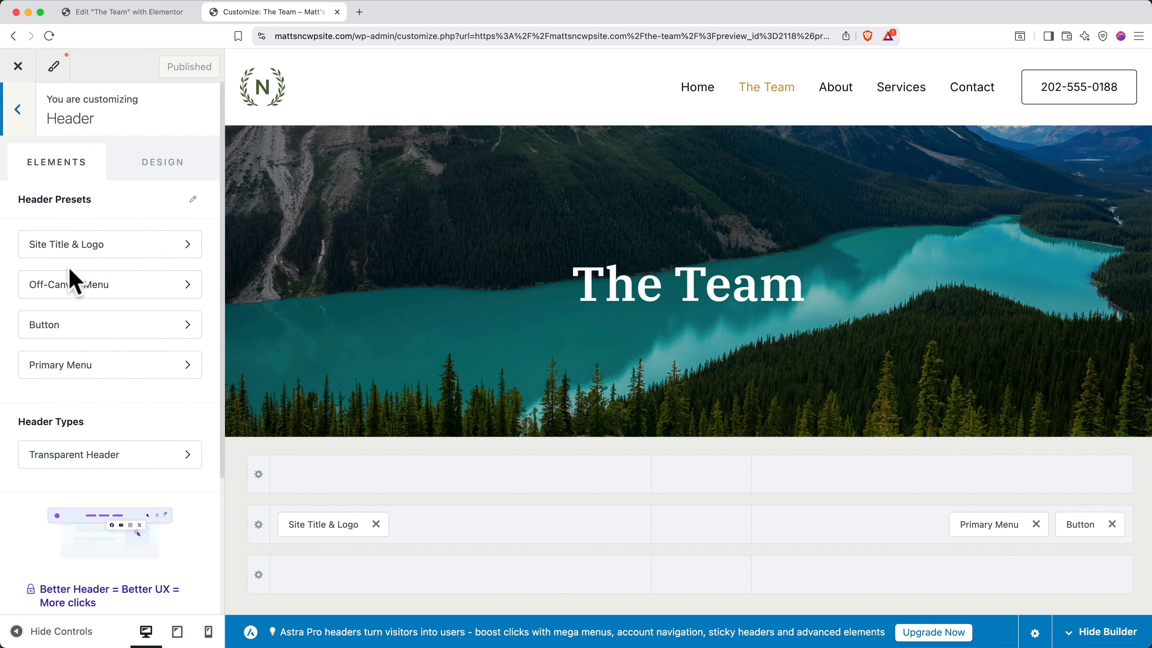
{"action": "left_click", "coordinate": [146, 257]}
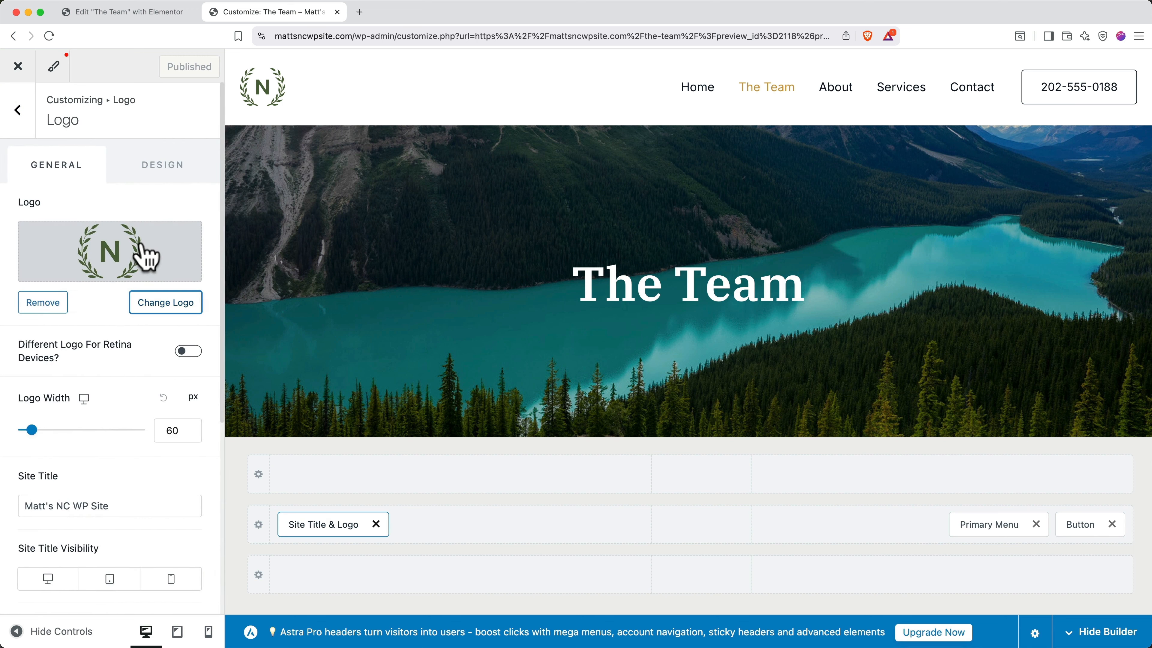
{"action": "left_click", "coordinate": [162, 307]}
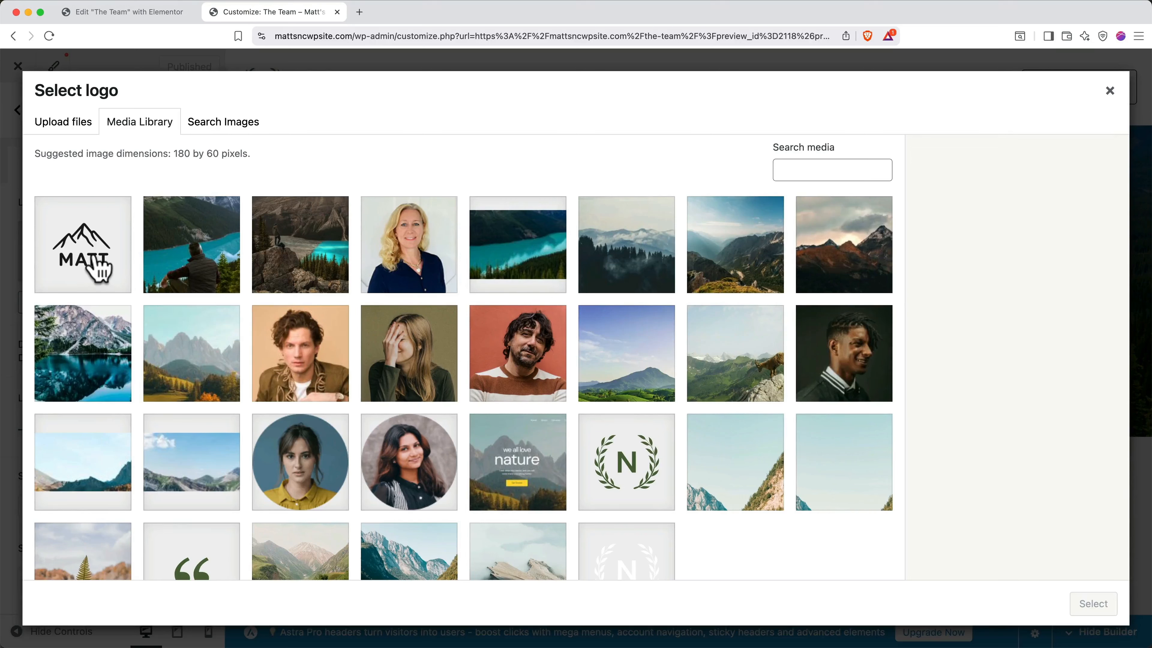
{"action": "left_click", "coordinate": [98, 270]}
{"action": "left_click", "coordinate": [1086, 603]}
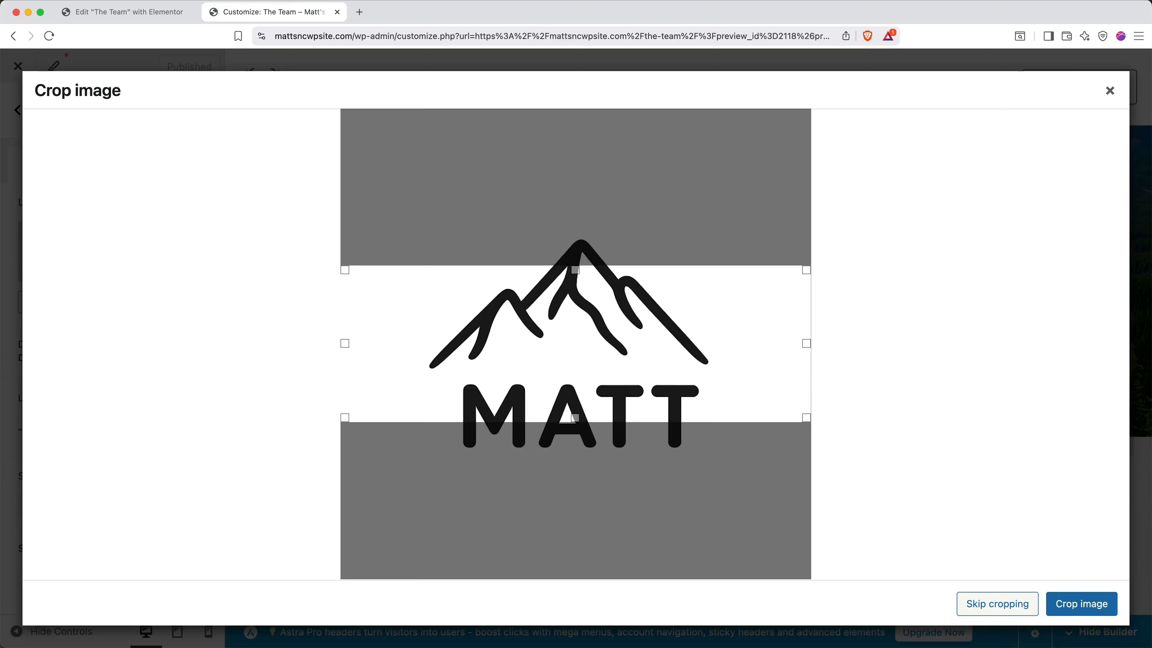
{"action": "left_click", "coordinate": [1001, 608]}
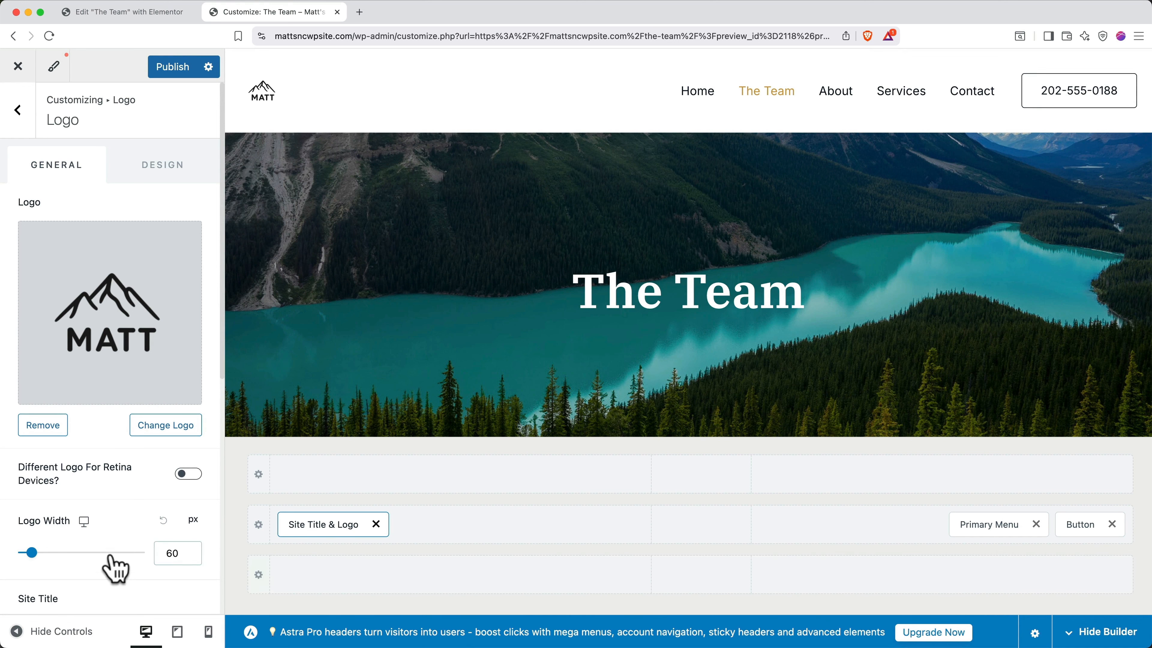
- Widen the header logo from 60 to 82 px
{"action": "left_click_drag", "start_coordinate": [34, 555], "coordinate": [36, 555]}
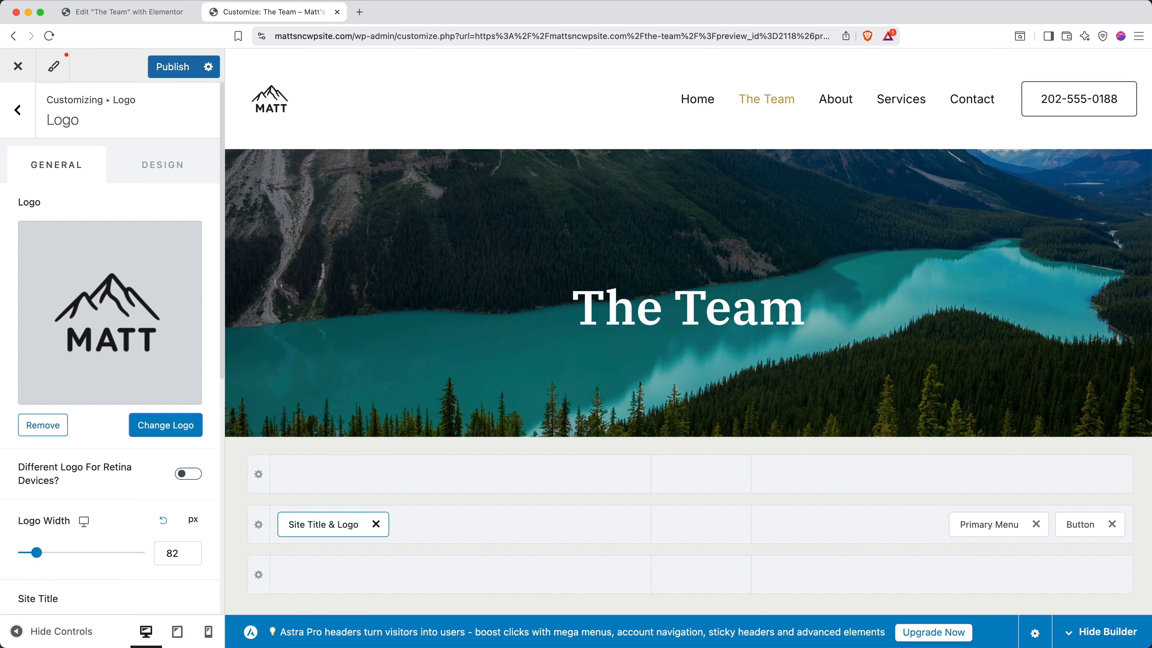
{"action": "left_click", "coordinate": [17, 111]}
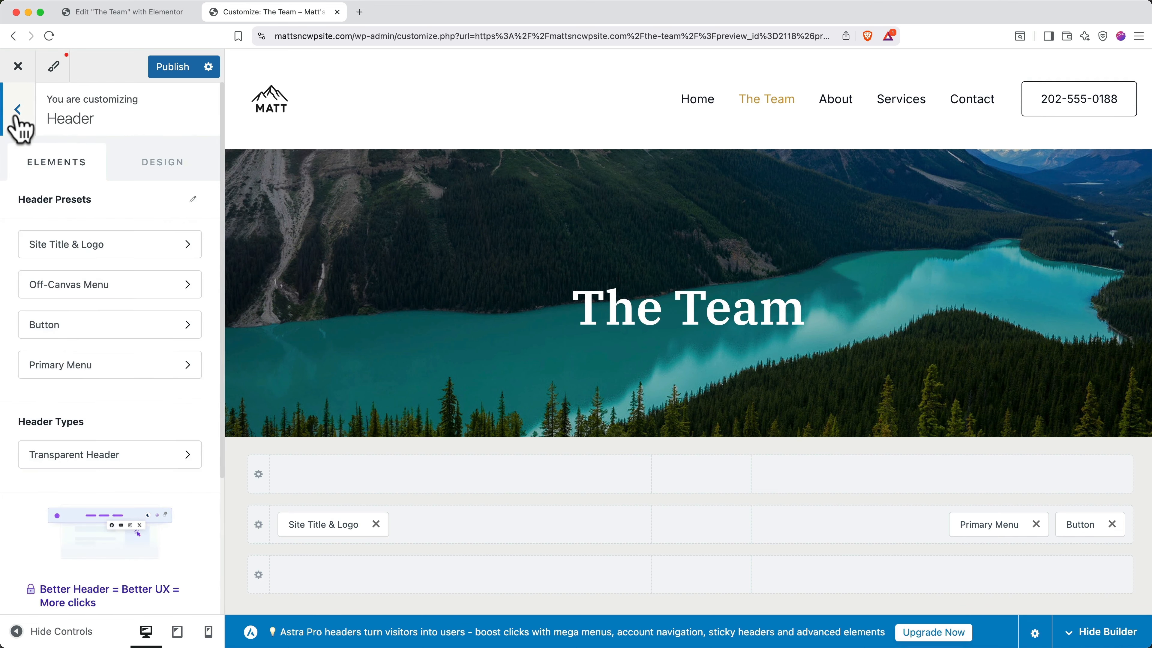
{"action": "left_click", "coordinate": [17, 117]}
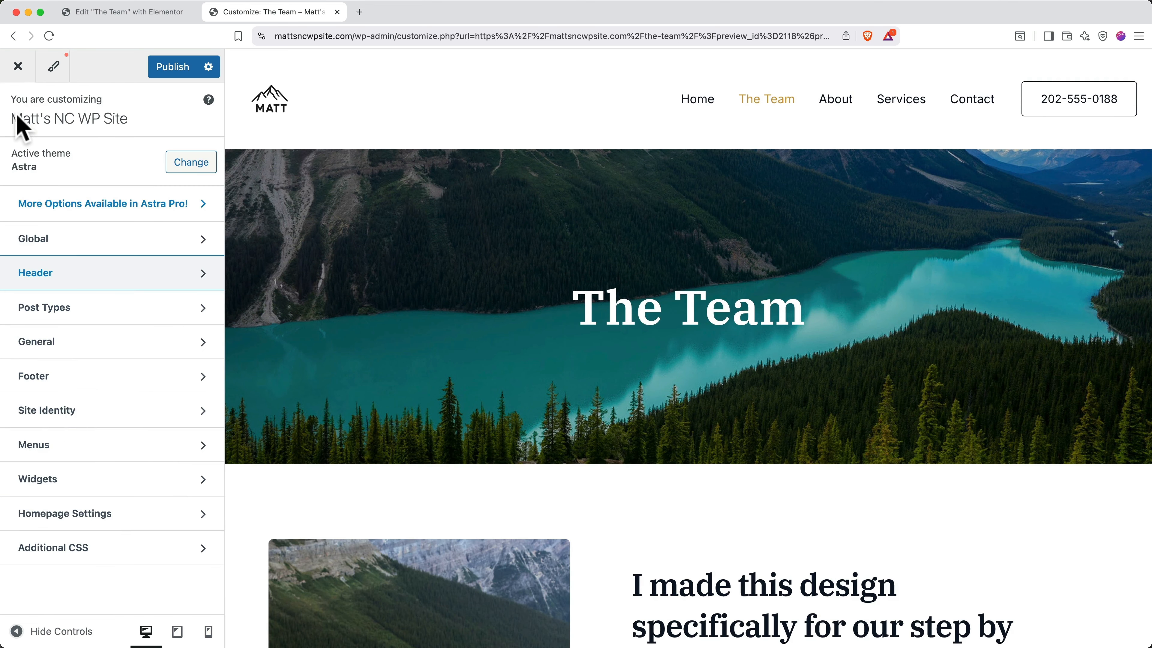
- Move the footer's HTML 1 logo block before the Footer Menu, publish, and view the live page
{"action": "left_click", "coordinate": [97, 376]}
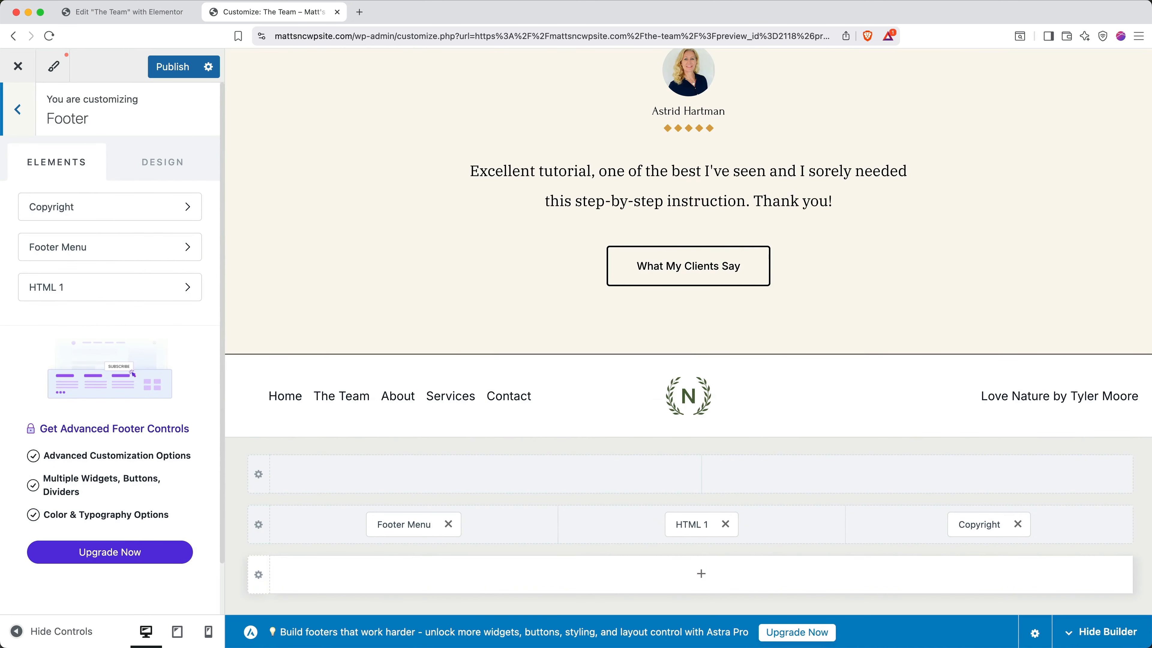
{"action": "left_click_drag", "start_coordinate": [689, 528], "coordinate": [352, 539]}
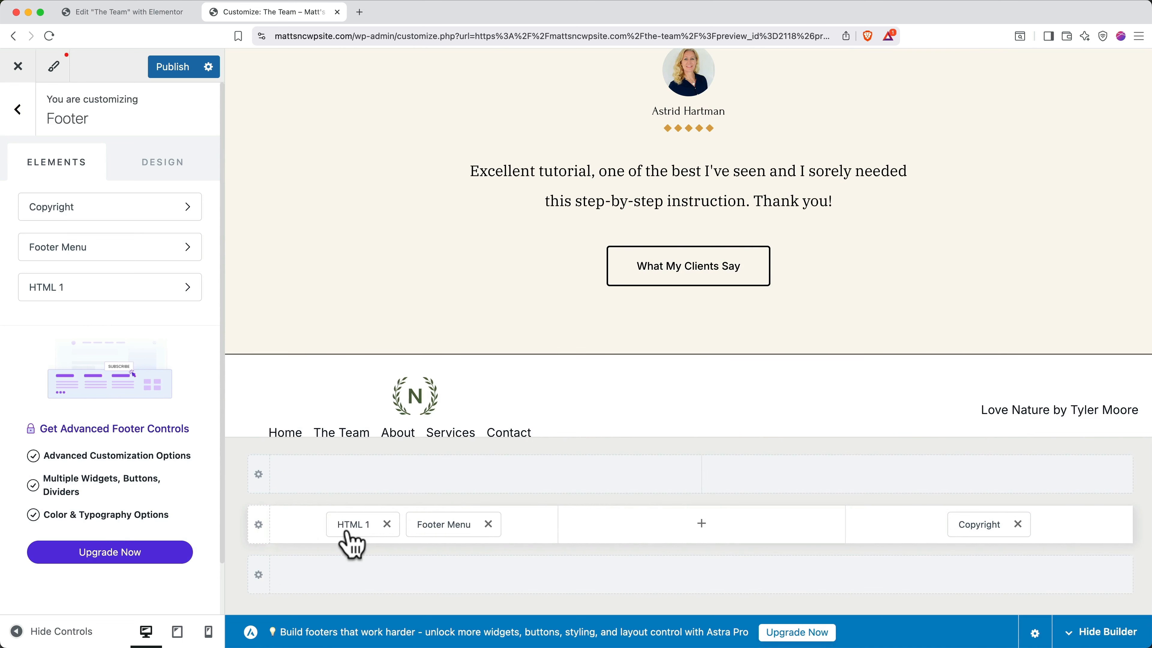
{"action": "left_click", "coordinate": [175, 69]}
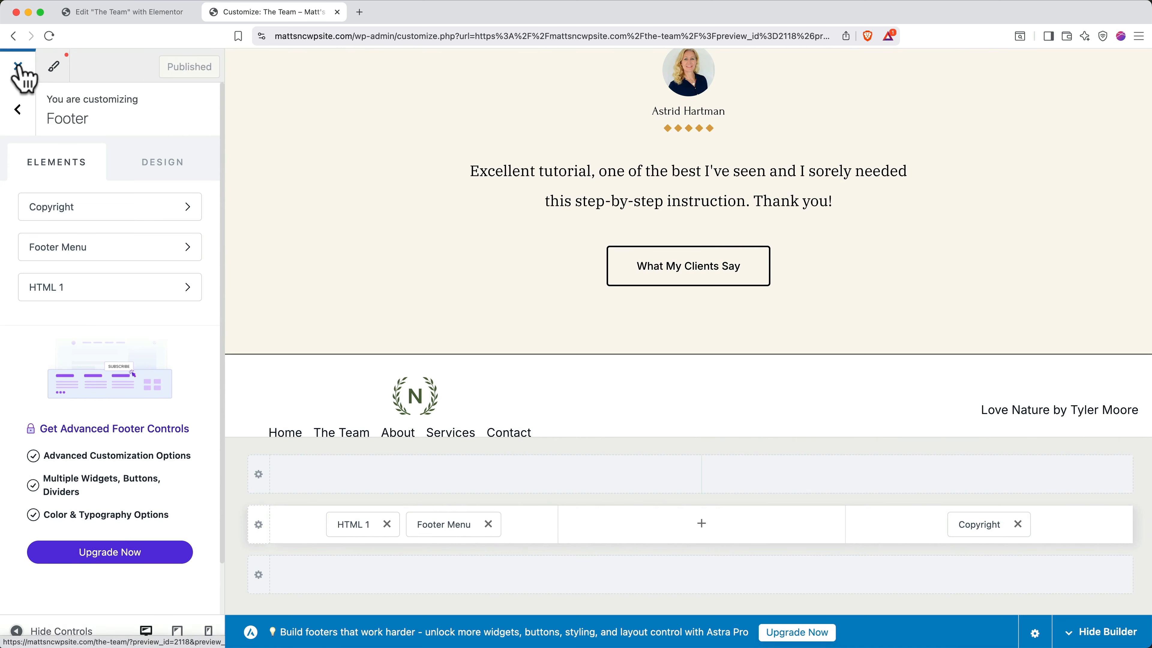
{"action": "left_click", "coordinate": [18, 67]}
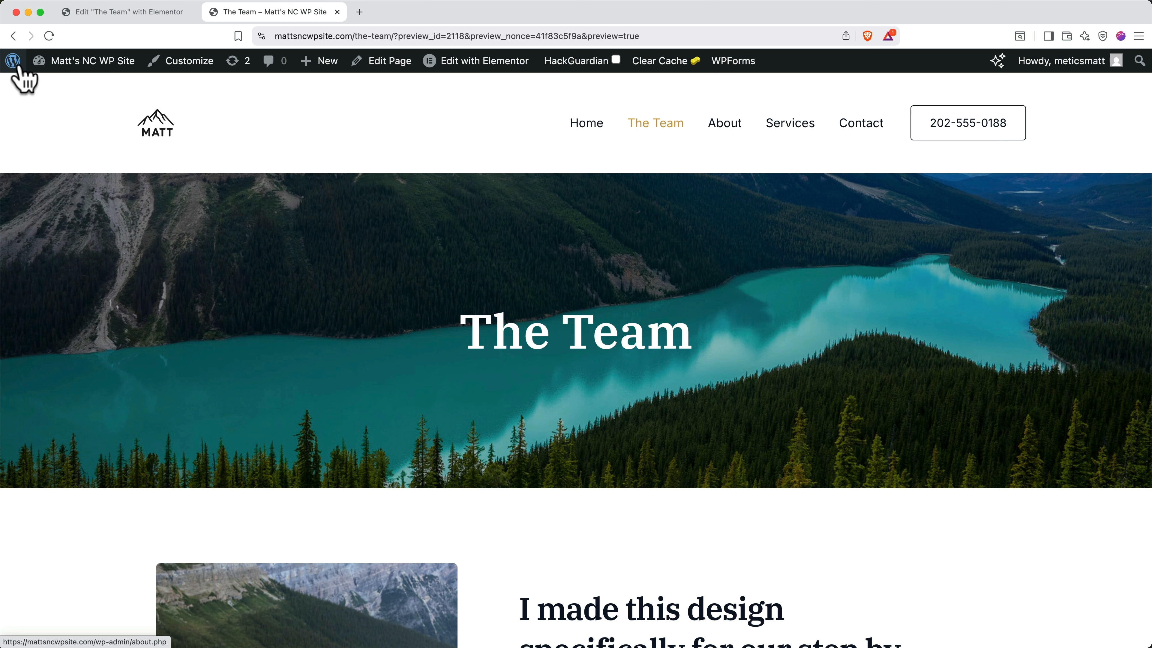